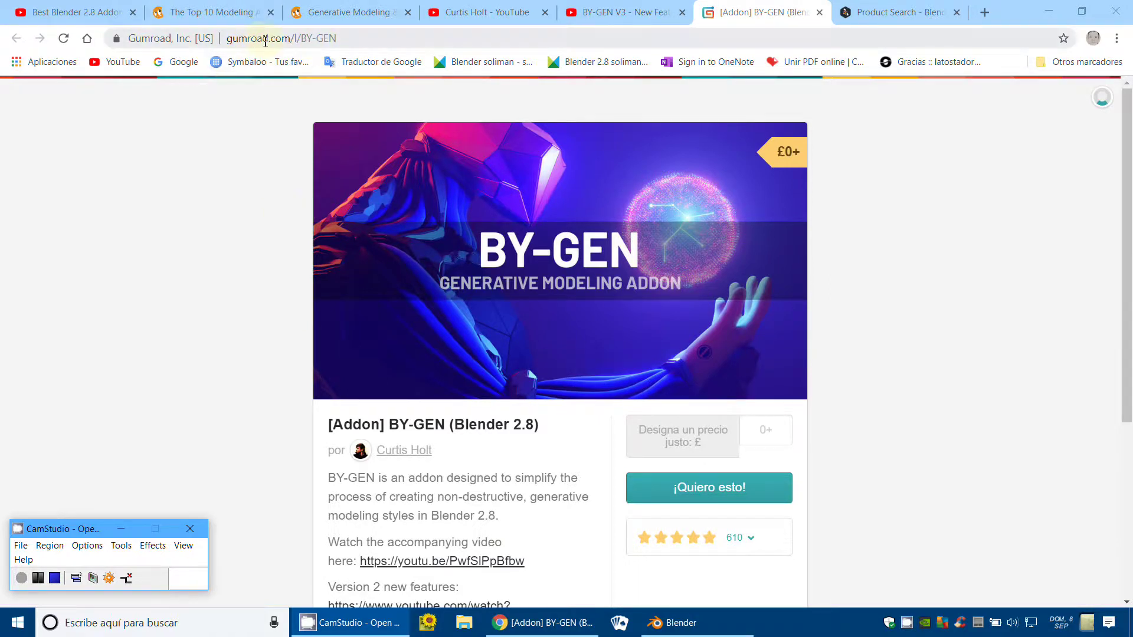
Step: Compare the BY-GEN listings on Blender Market and Gumroad, then switch to the BY-GEN V3 video
click(873, 12)
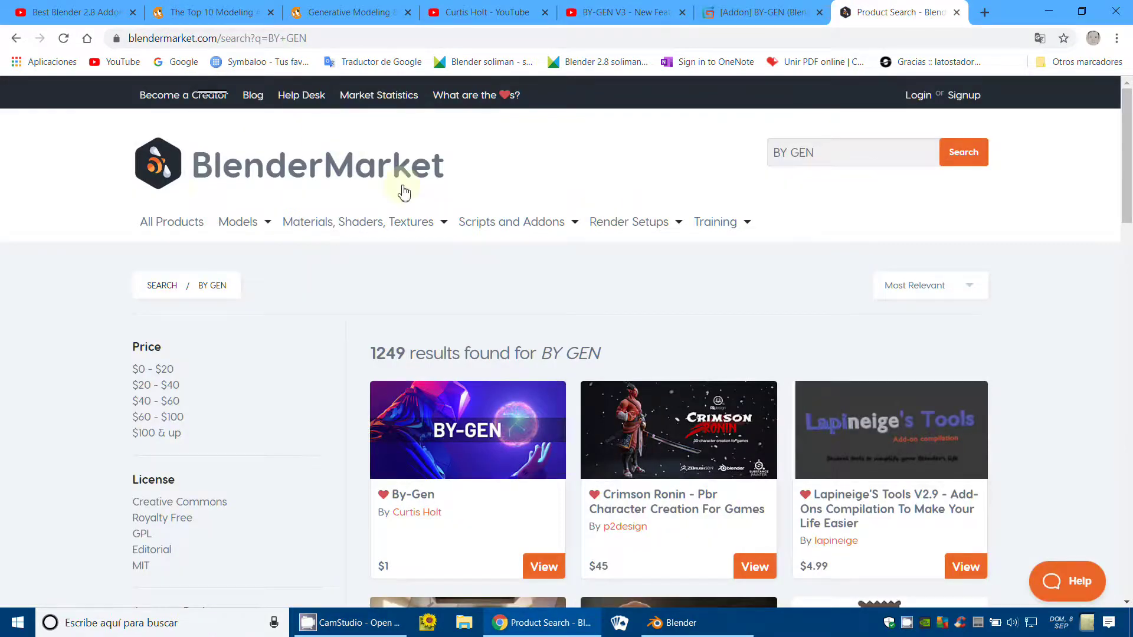
scroll(439, 502, down, 3)
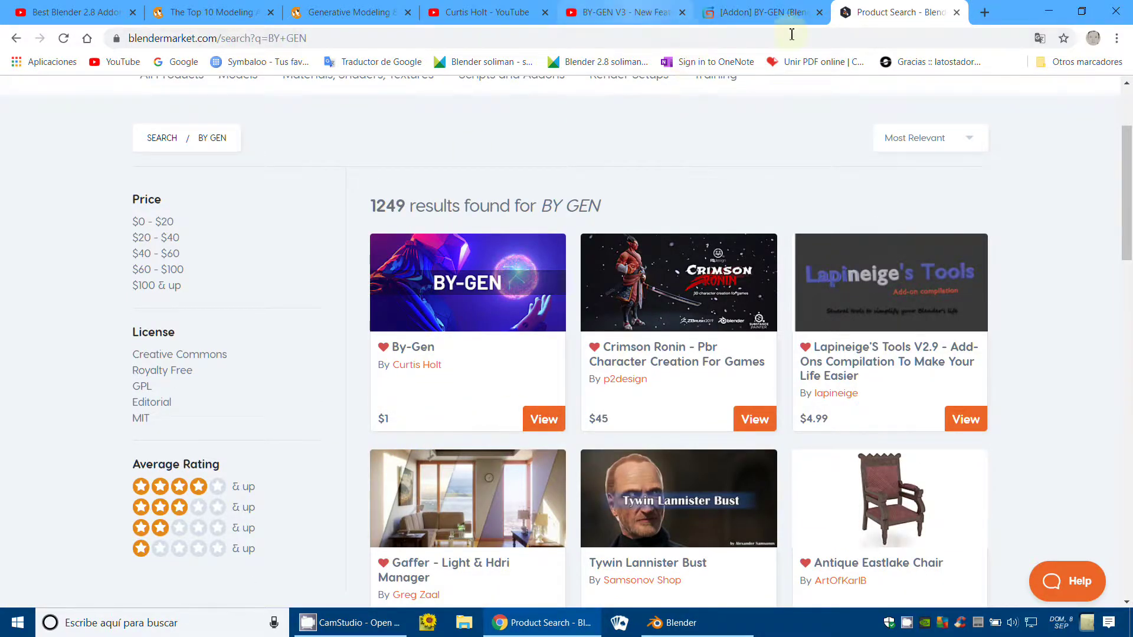
click(748, 17)
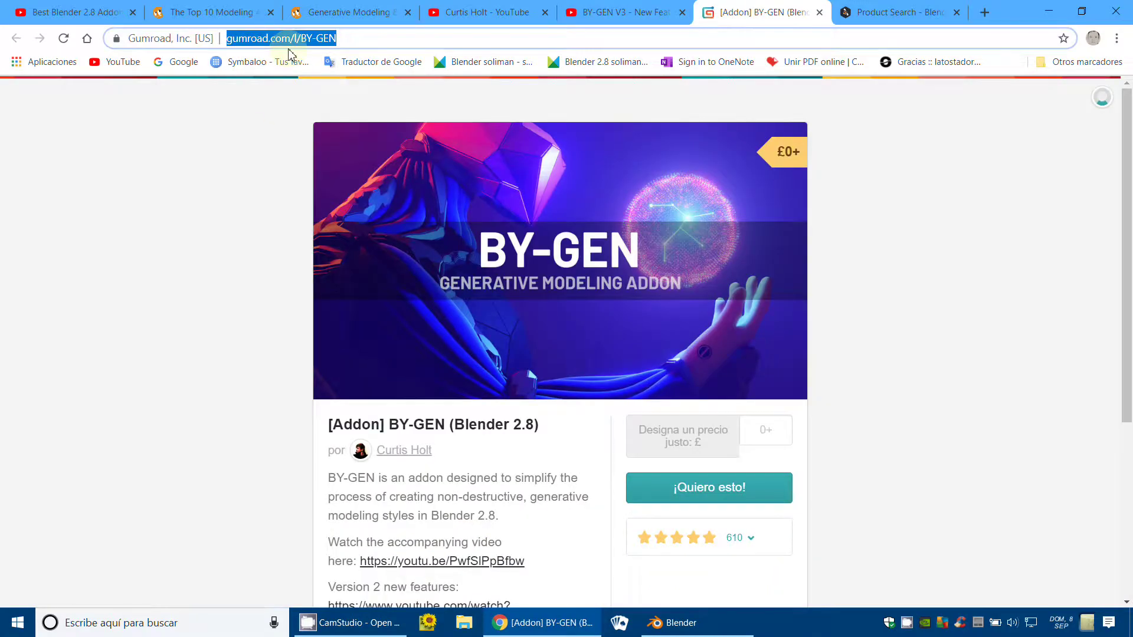
click(879, 13)
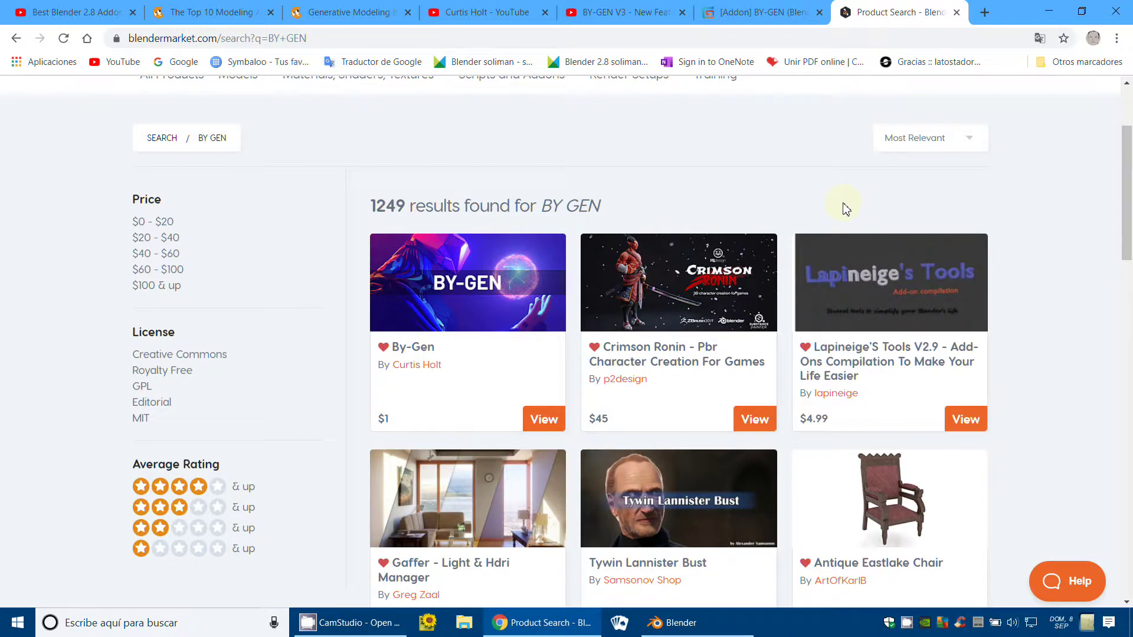
click(625, 13)
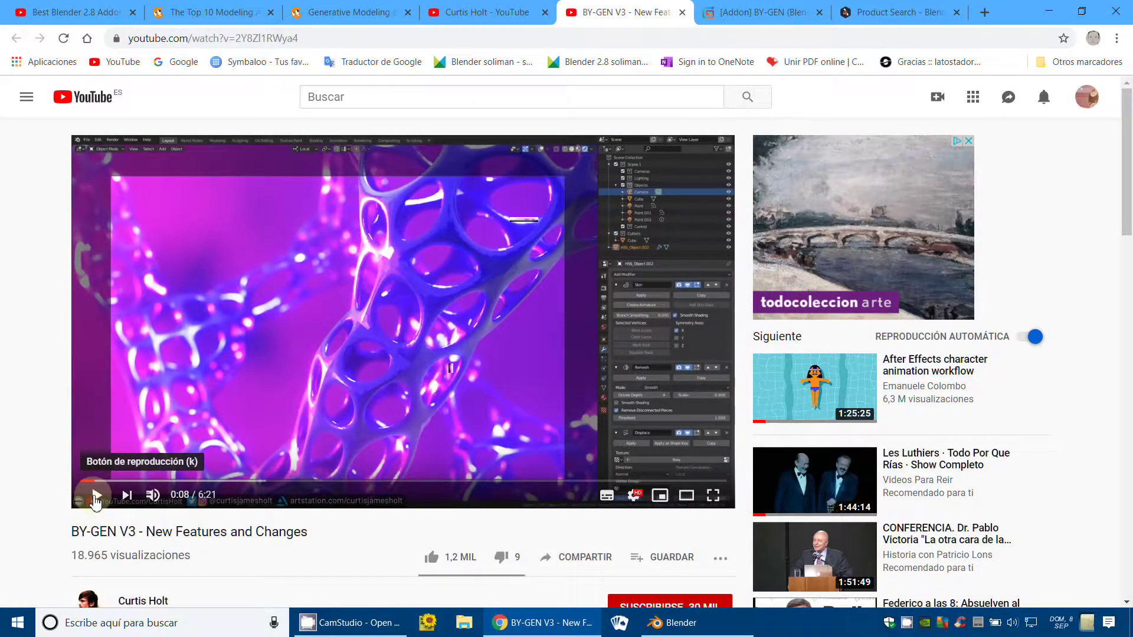
Step: Play the BY-GEN V3 video, skip to 0:38, 1:47 and 3:33, pause, then close it
click(95, 499)
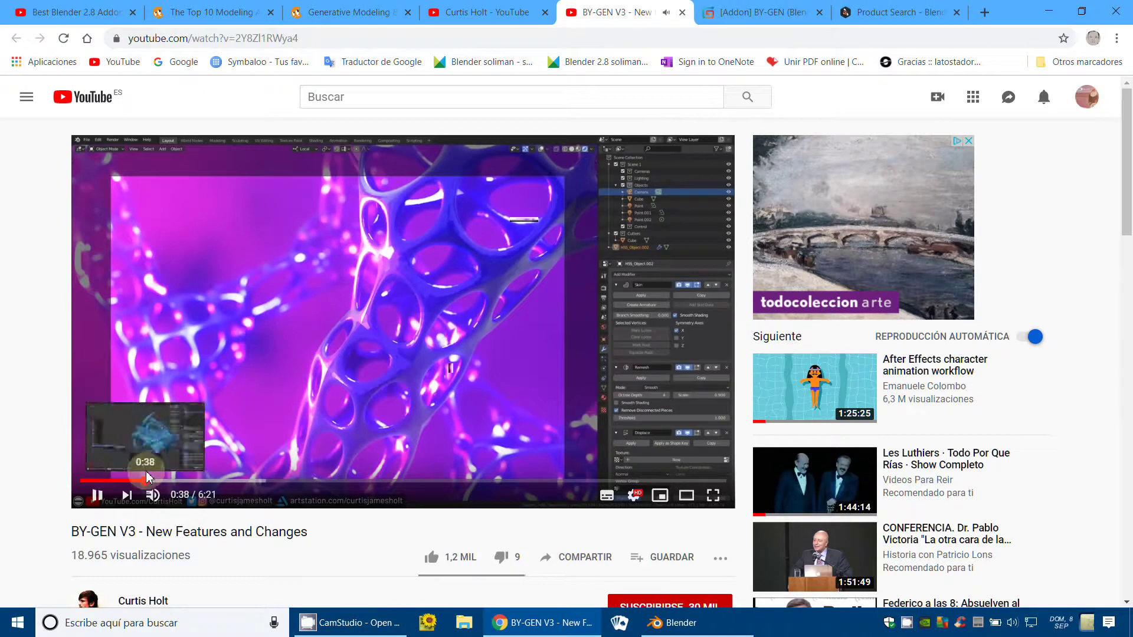
click(148, 480)
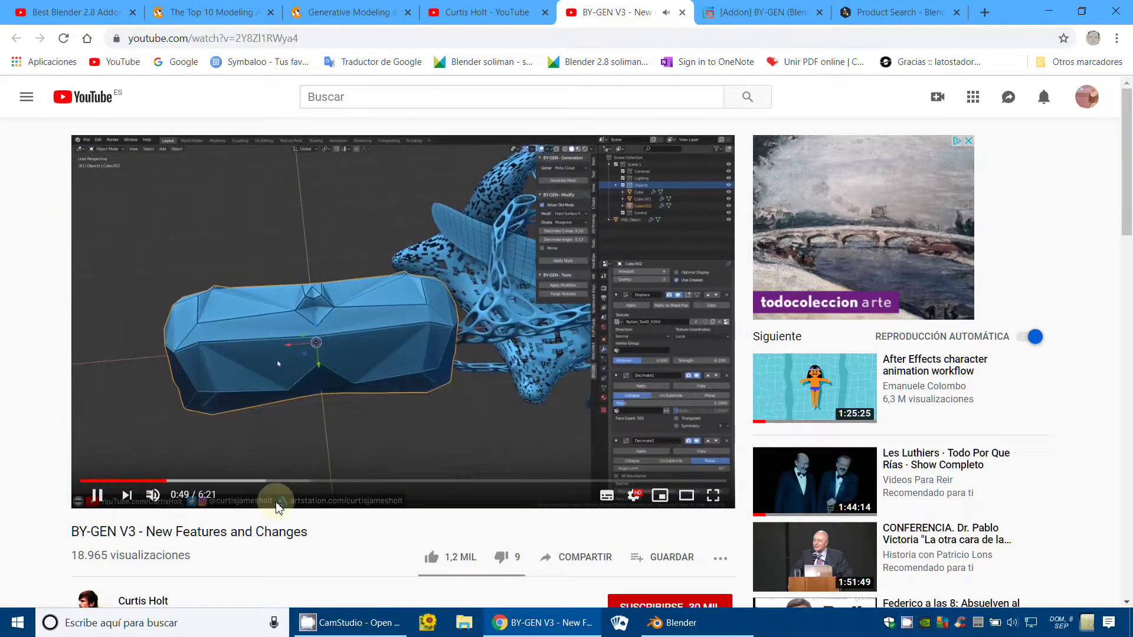
click(263, 481)
click(436, 481)
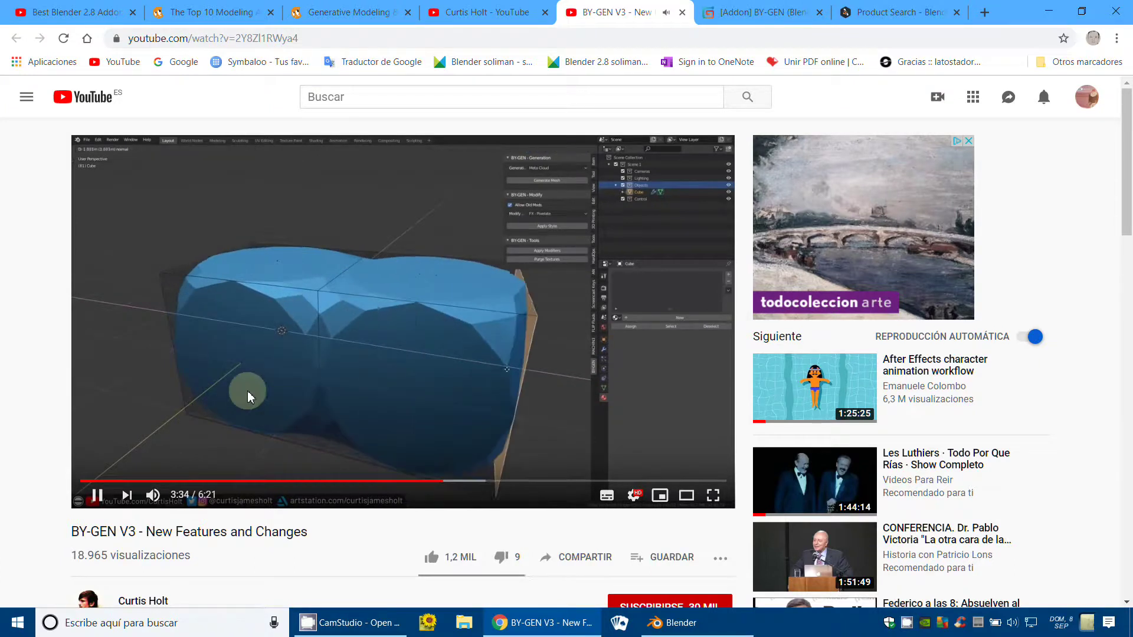
click(488, 223)
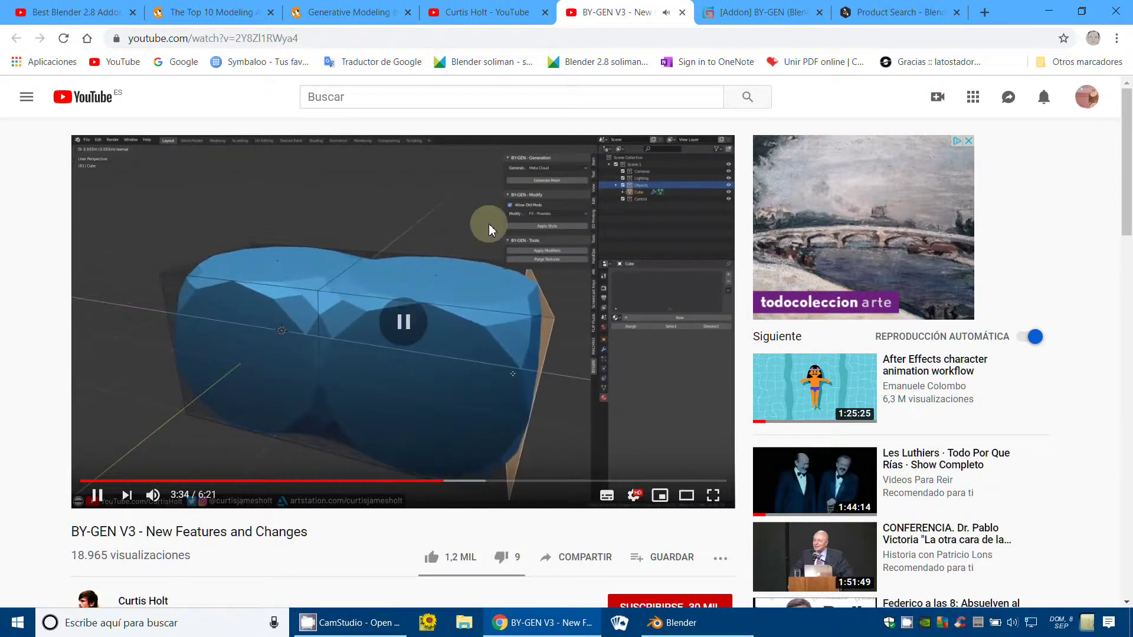
click(681, 13)
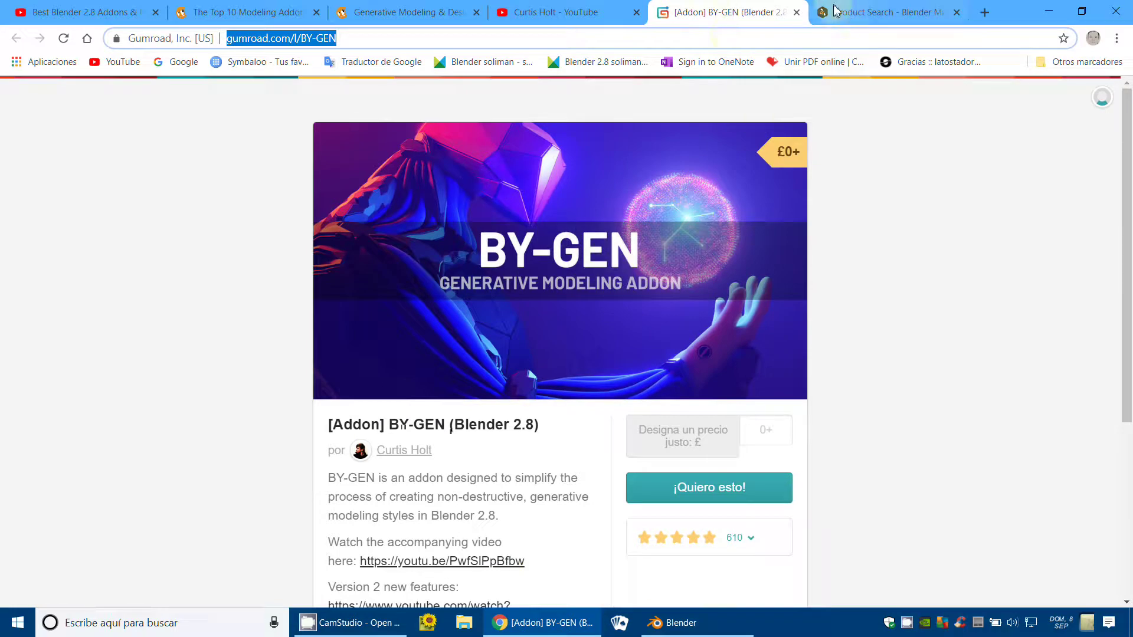
Step: View the Generative Modeling & Design with Blender 2.8 course page, then bring Blender forward
click(401, 12)
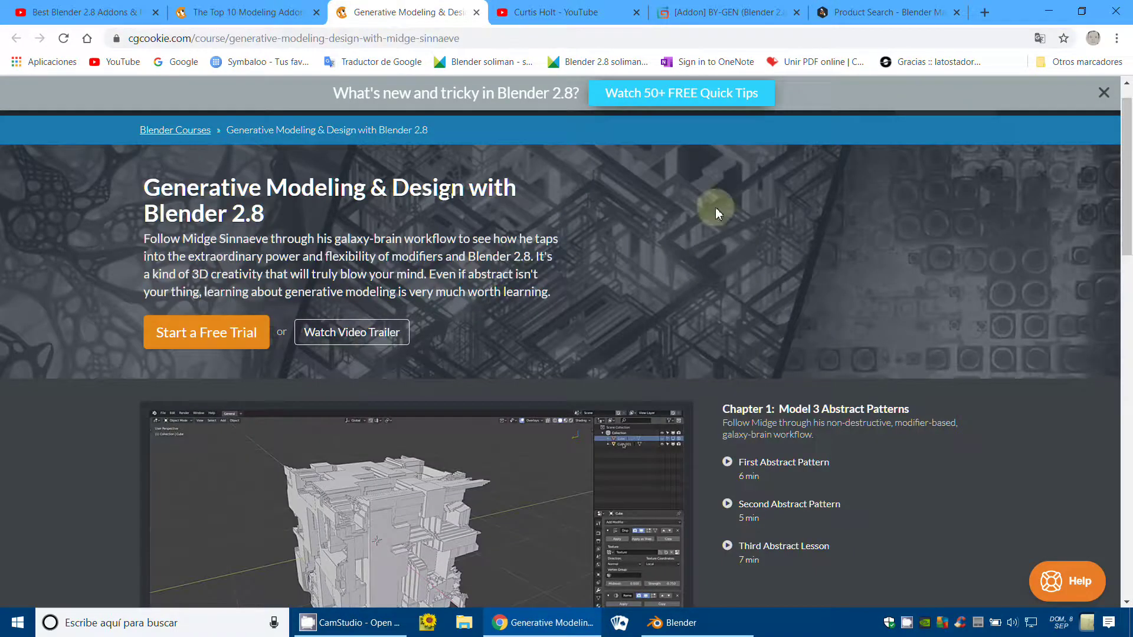
click(678, 623)
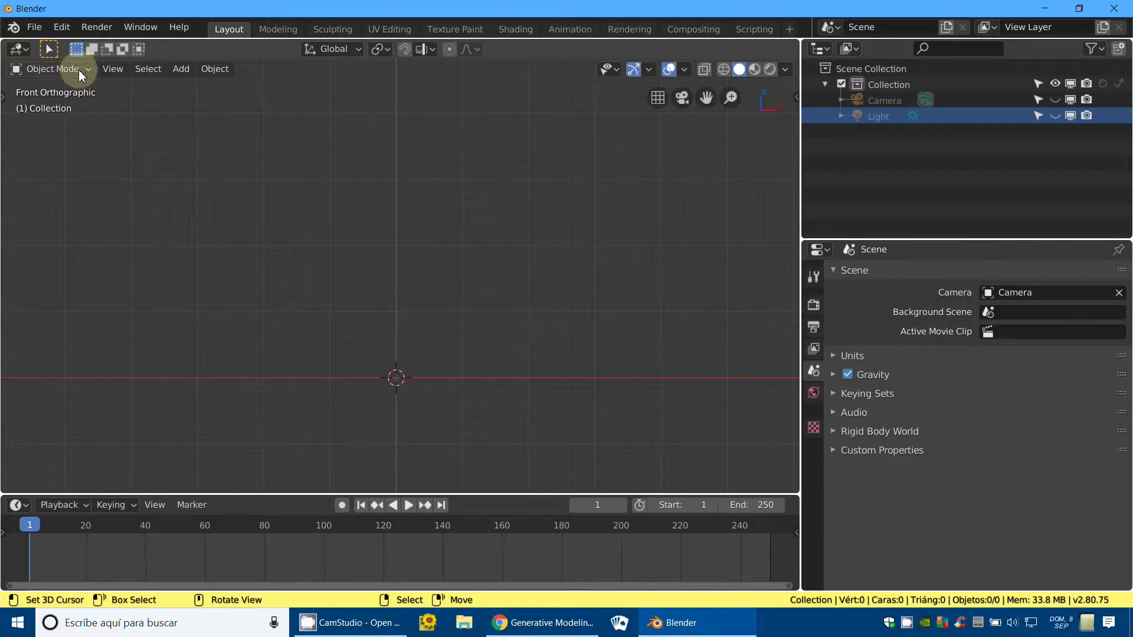
Step: Open Blender Preferences on the Add-ons section
click(61, 27)
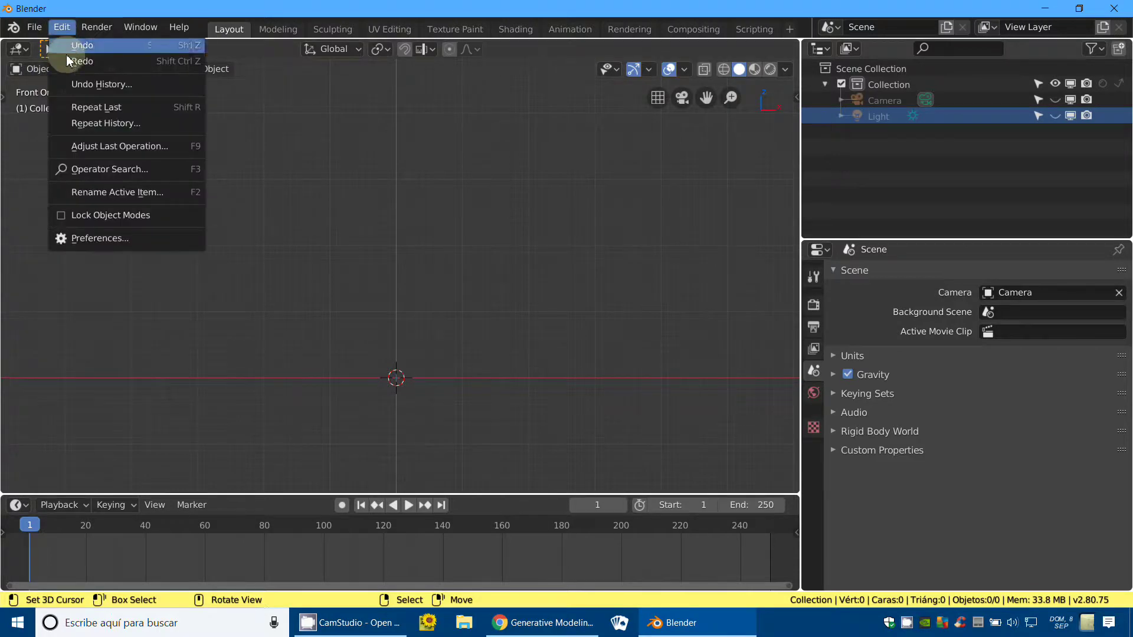
click(87, 238)
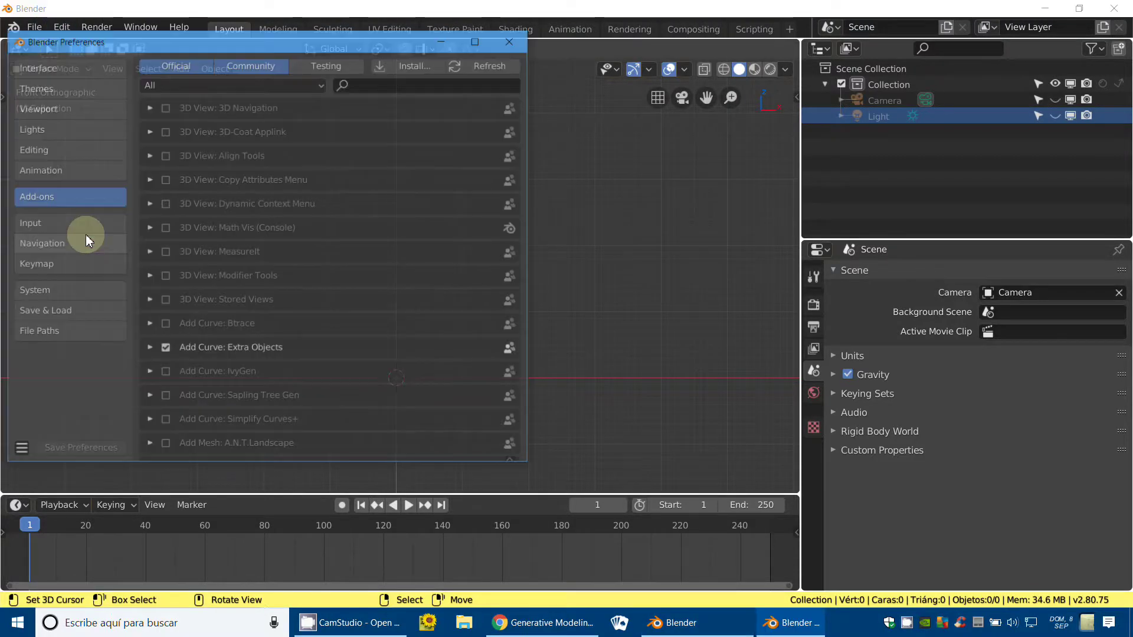
click(75, 171)
click(76, 198)
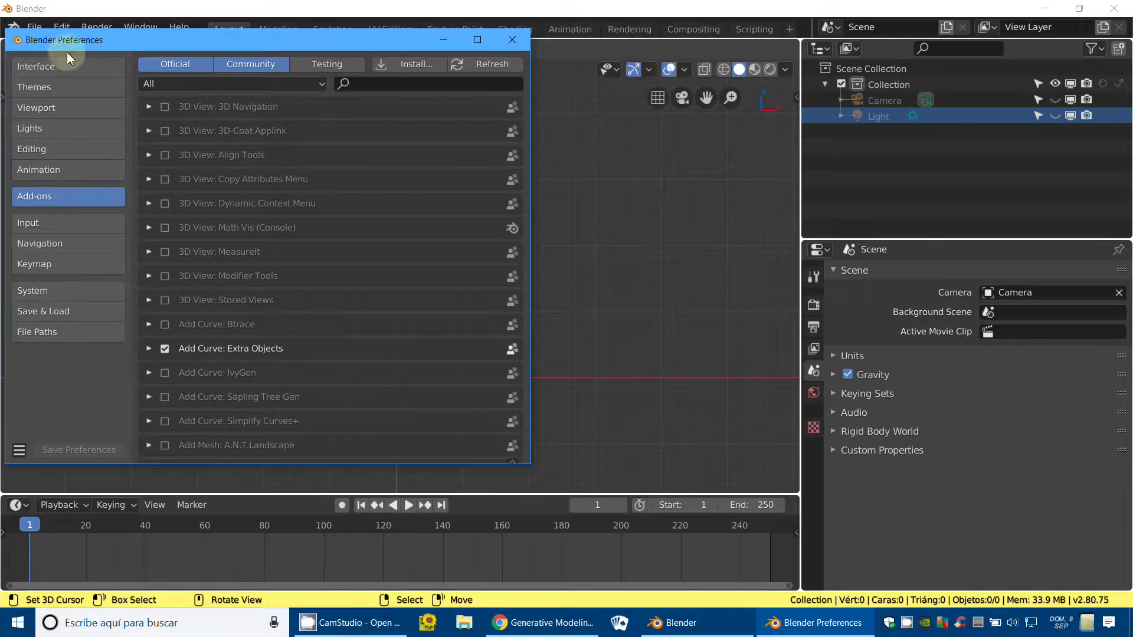
Step: Install BY-GEN_v4.zip from 04_SCRIPTS, enable Generic: BY-GEN, and minimize the preferences
click(419, 70)
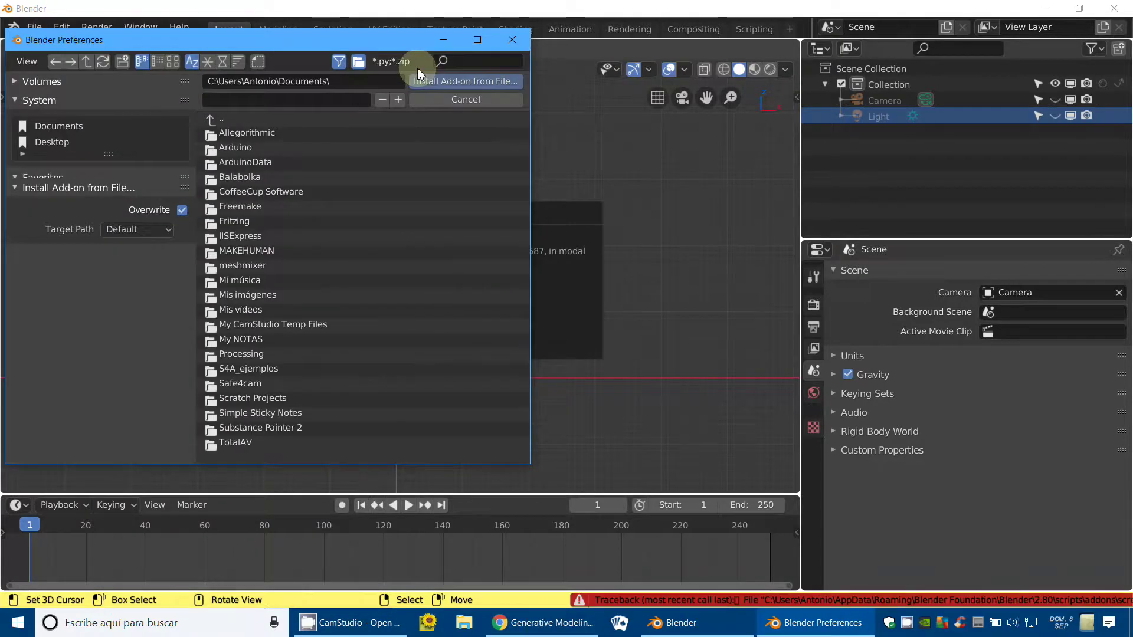
click(87, 178)
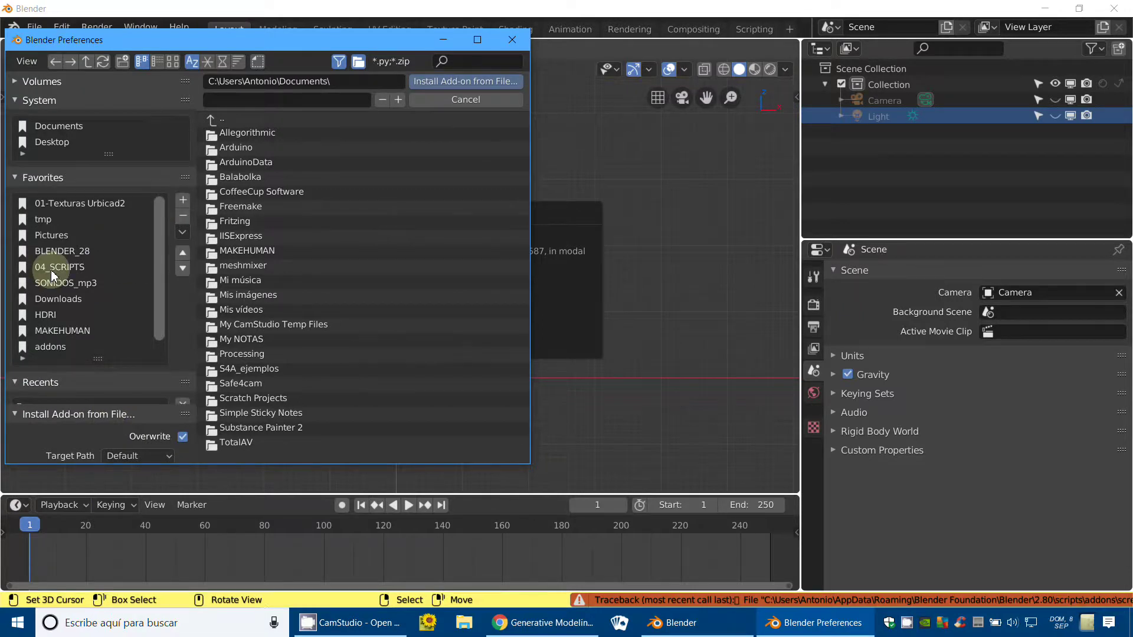
click(105, 266)
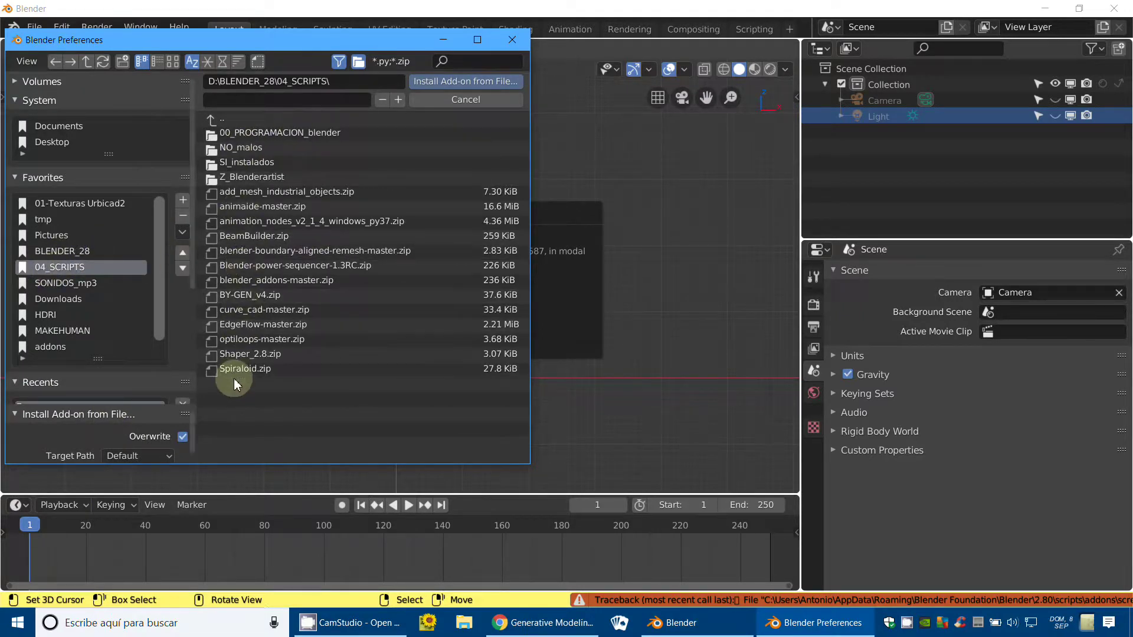
click(242, 295)
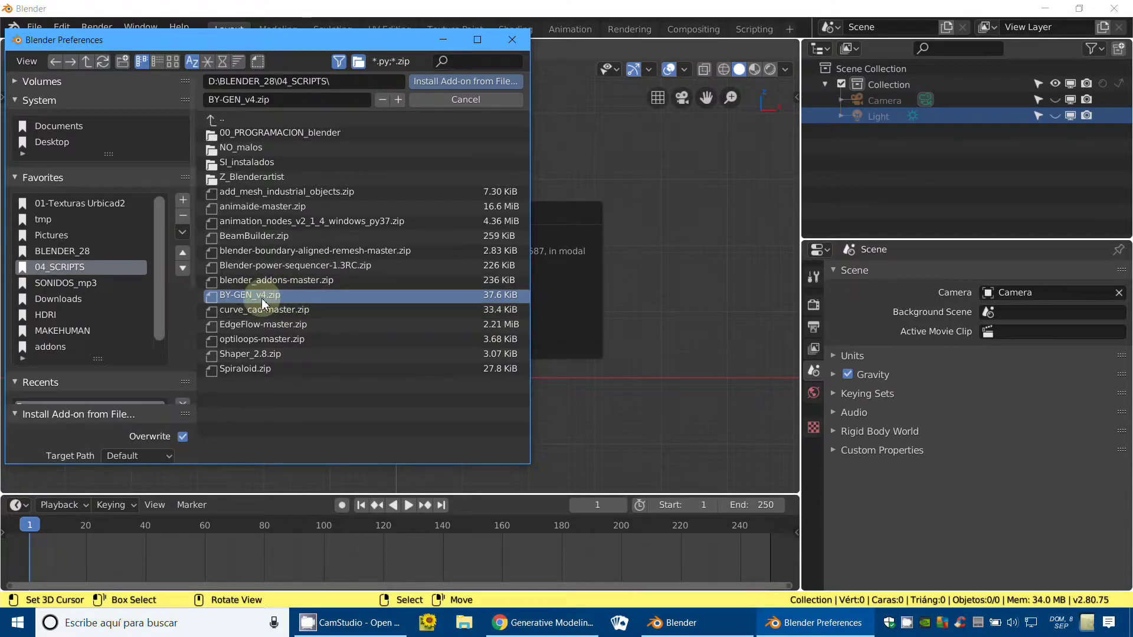
click(452, 84)
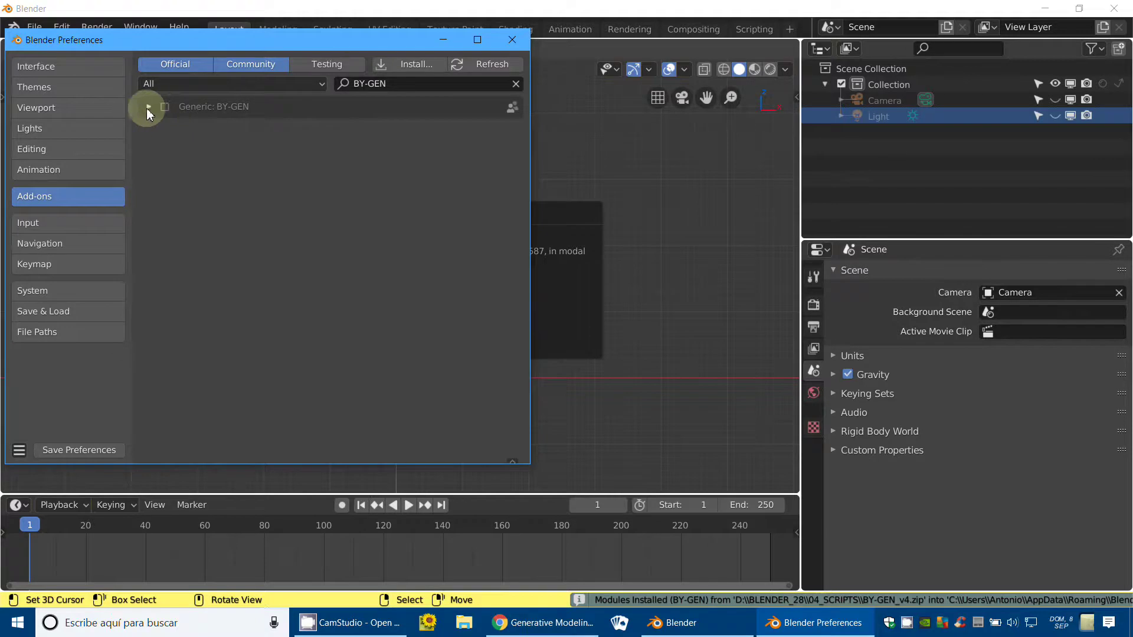
click(148, 108)
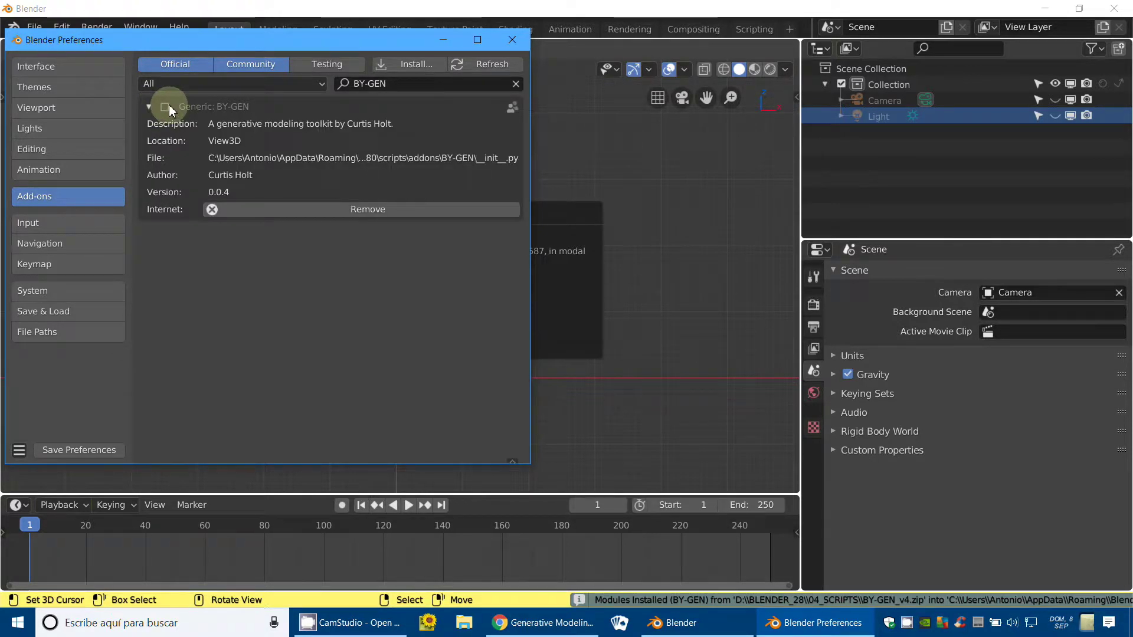
click(167, 107)
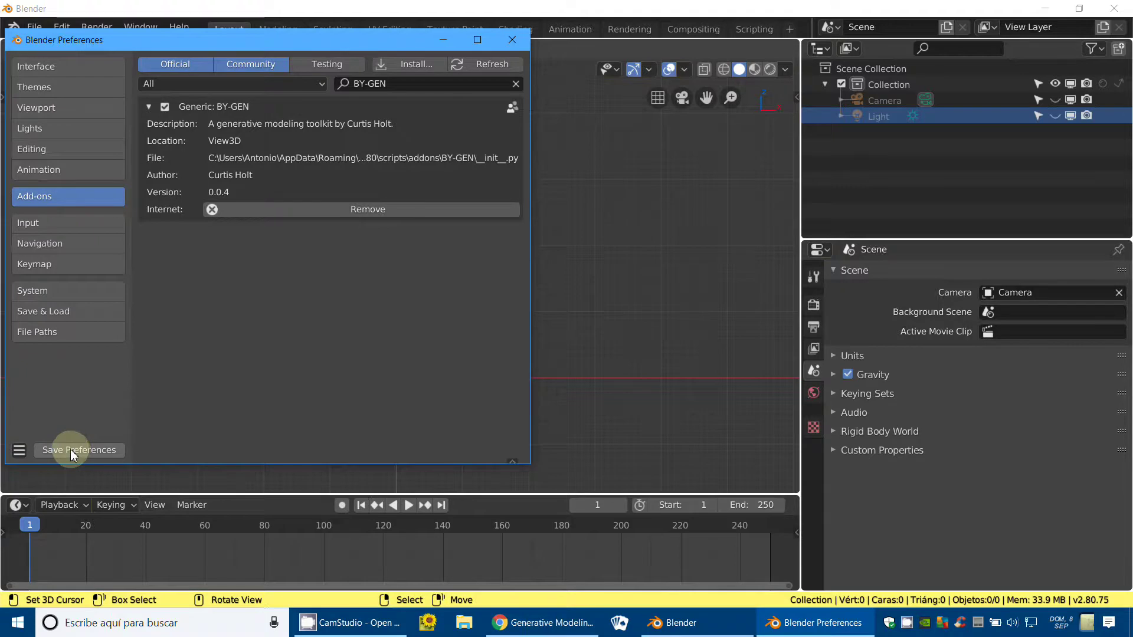
click(454, 39)
Step: Show the sidebar's BY-TOOLS tab and recentre the view on the origin
key(n)
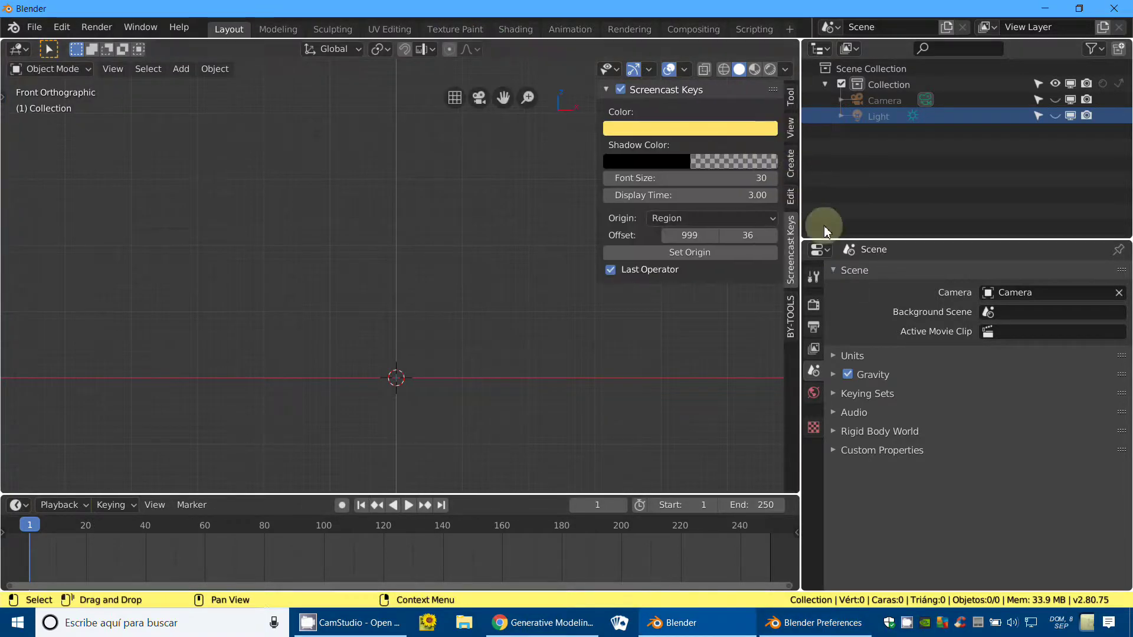
click(790, 324)
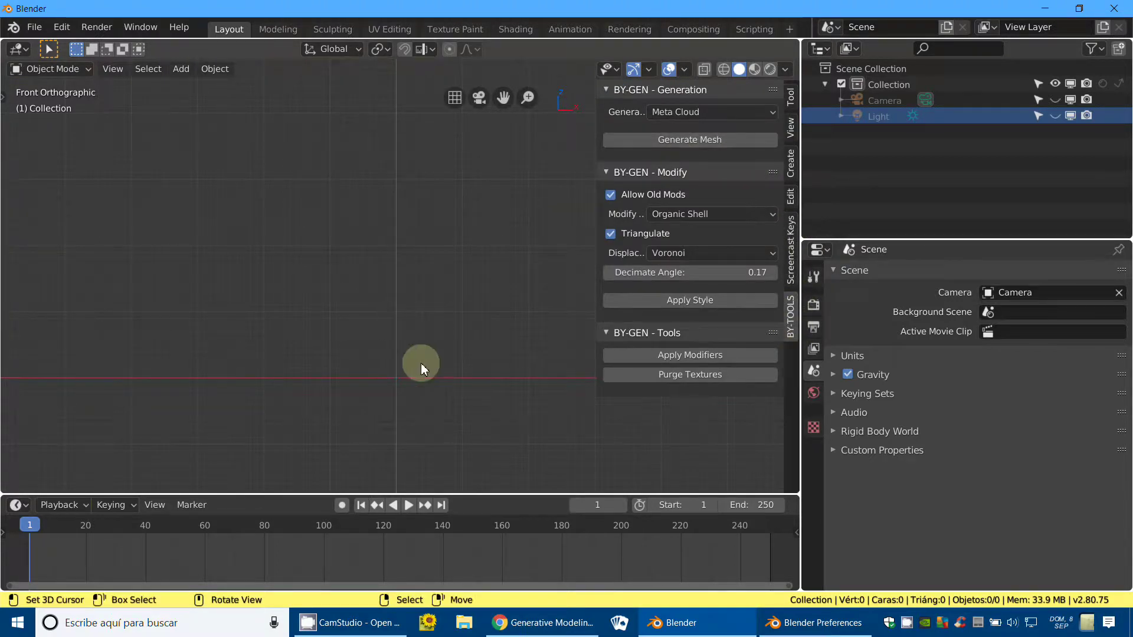
mouse_move(447, 388)
shift+middle_down()
mouse_move(422, 302)
mouse_move(402, 275)
shift+middle_up()
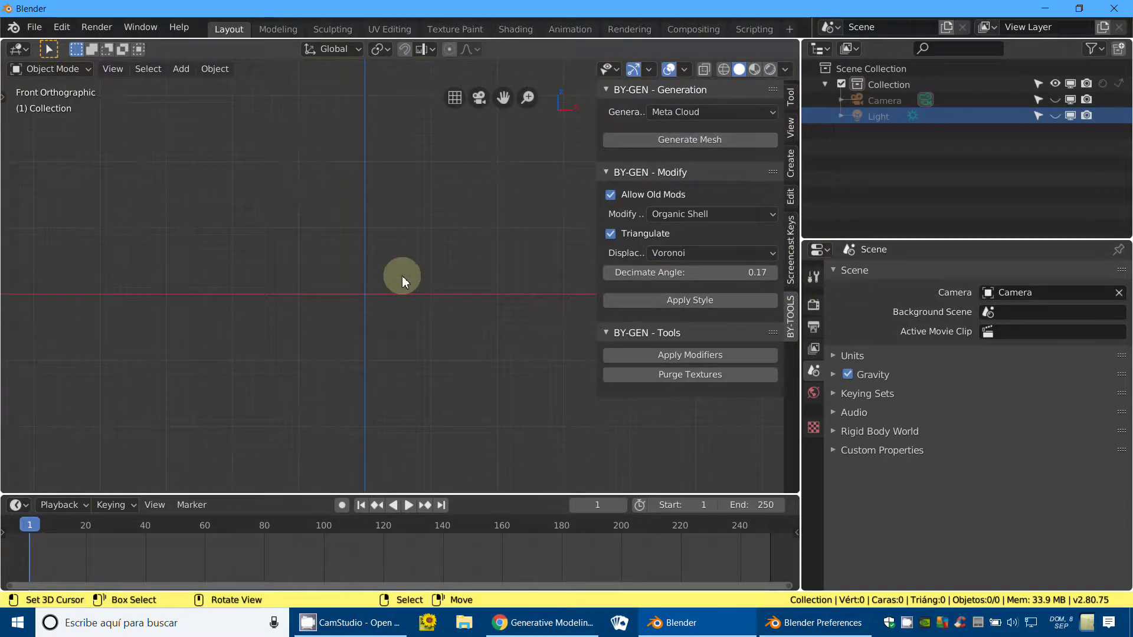
Step: Add a torus mesh and view it through the scene camera
click(178, 70)
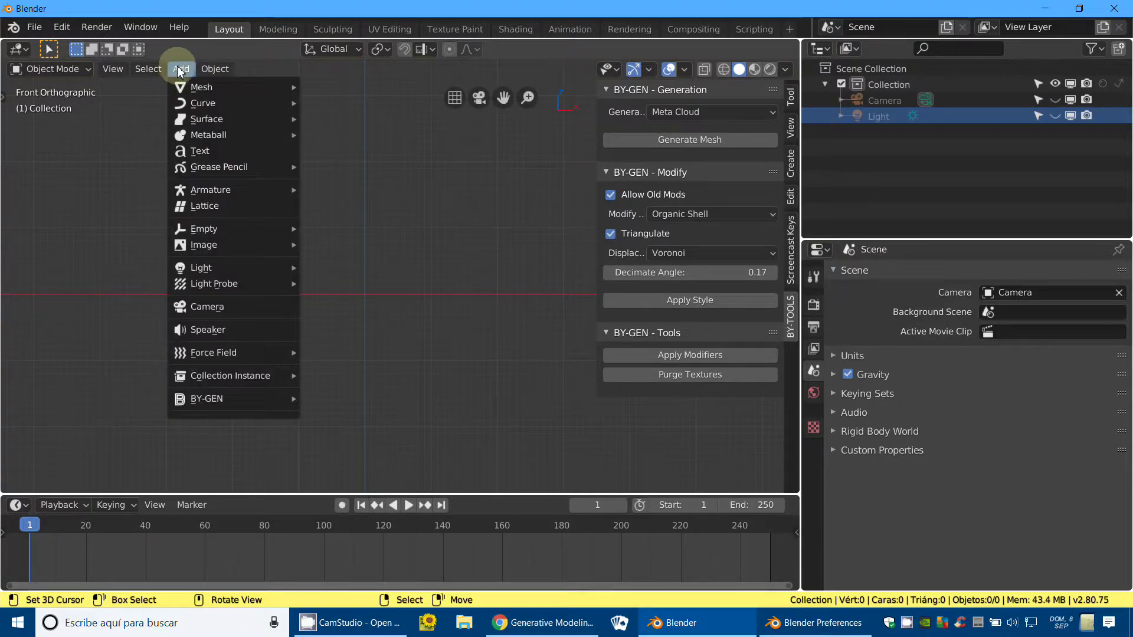
mouse_move(201, 87)
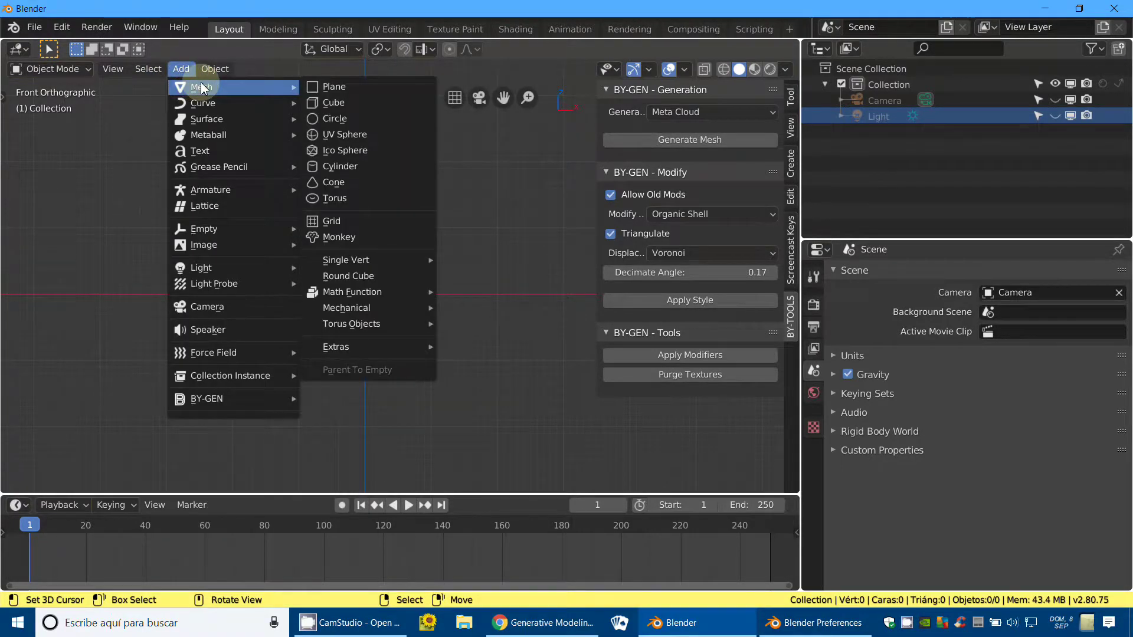
click(350, 201)
middle_drag(440, 357, 331, 357)
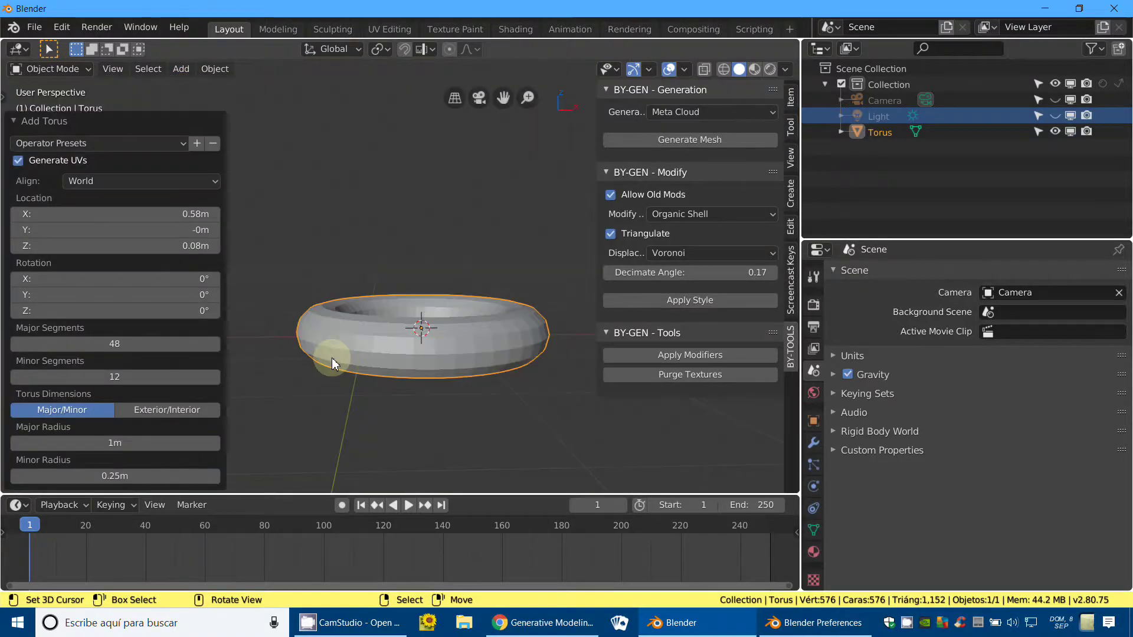
key(KP_0)
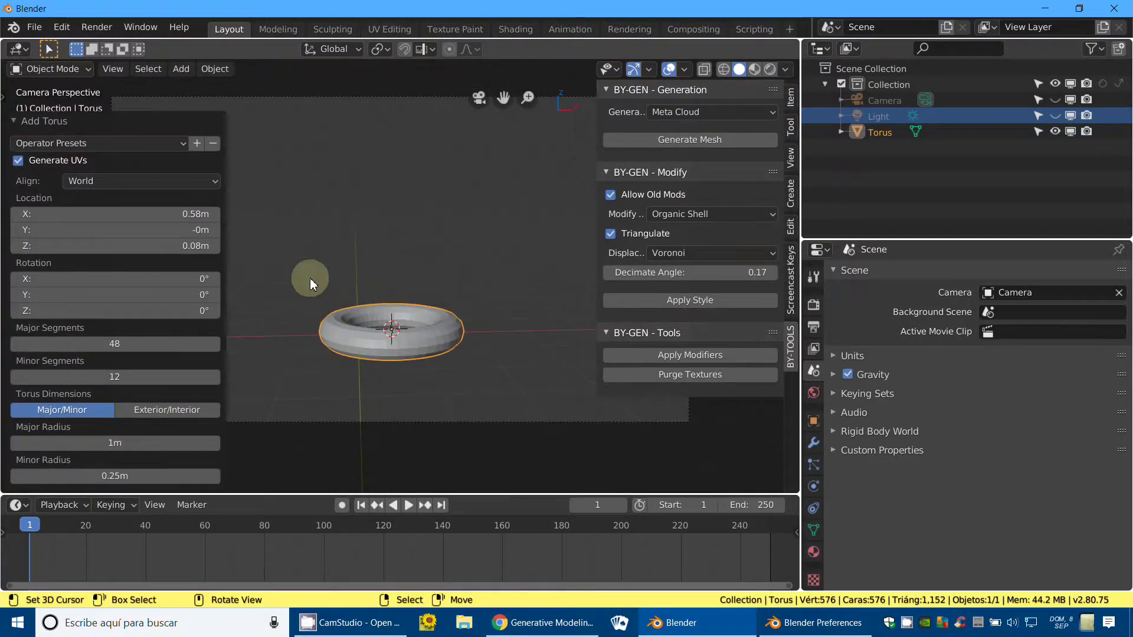
click(17, 123)
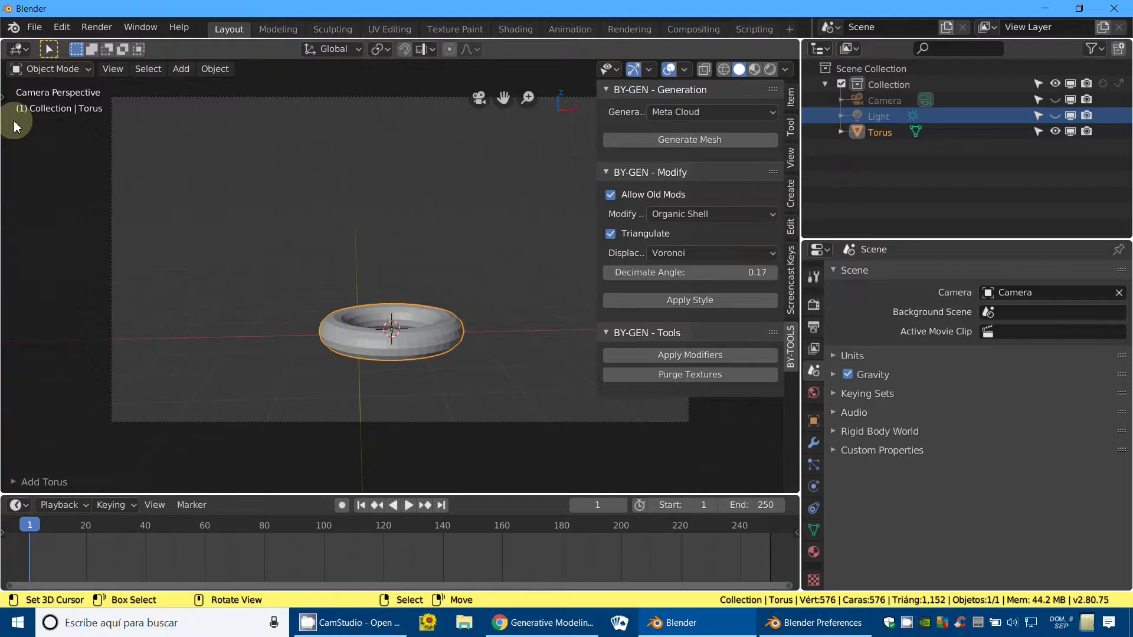
Step: Show the torus's modifier properties and browse the BY-GEN modify styles
click(812, 441)
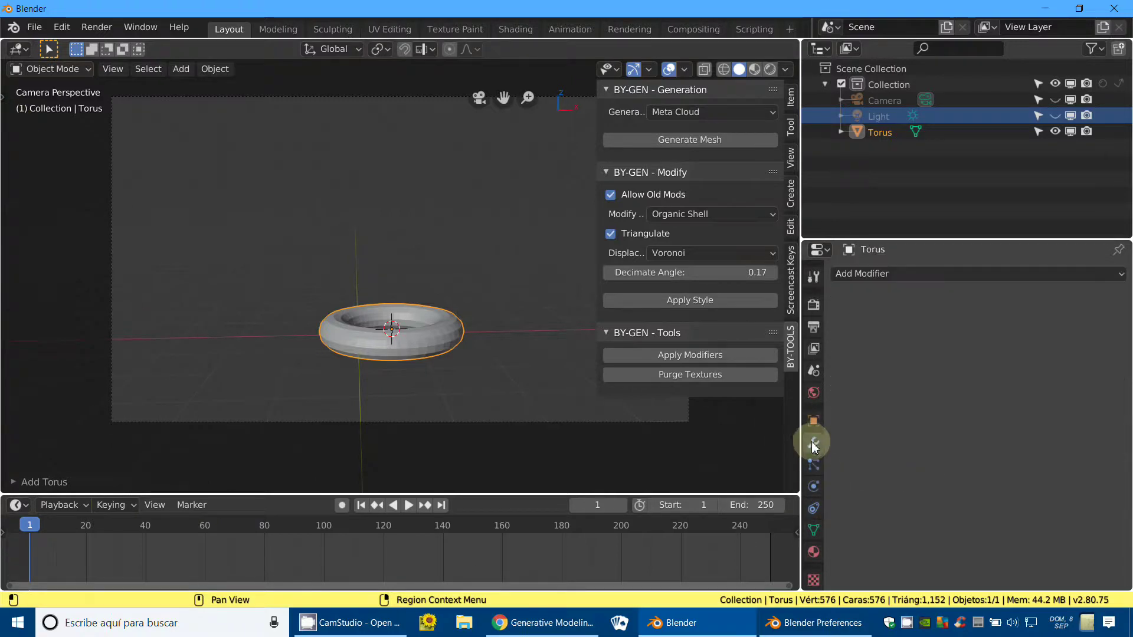
scroll(494, 394, up, 1)
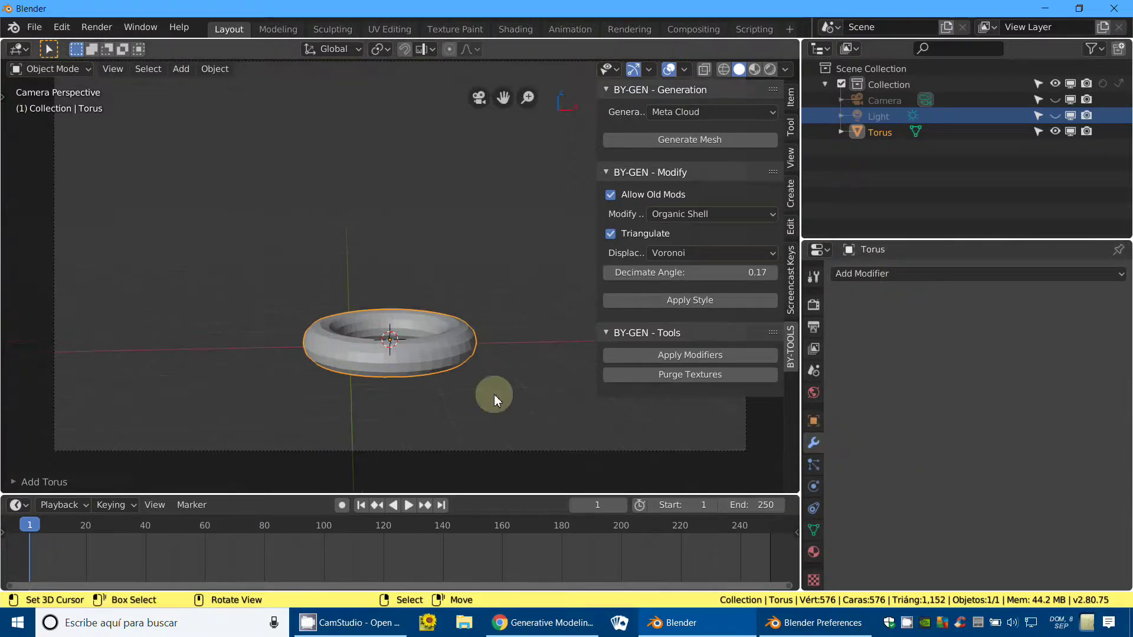
click(683, 214)
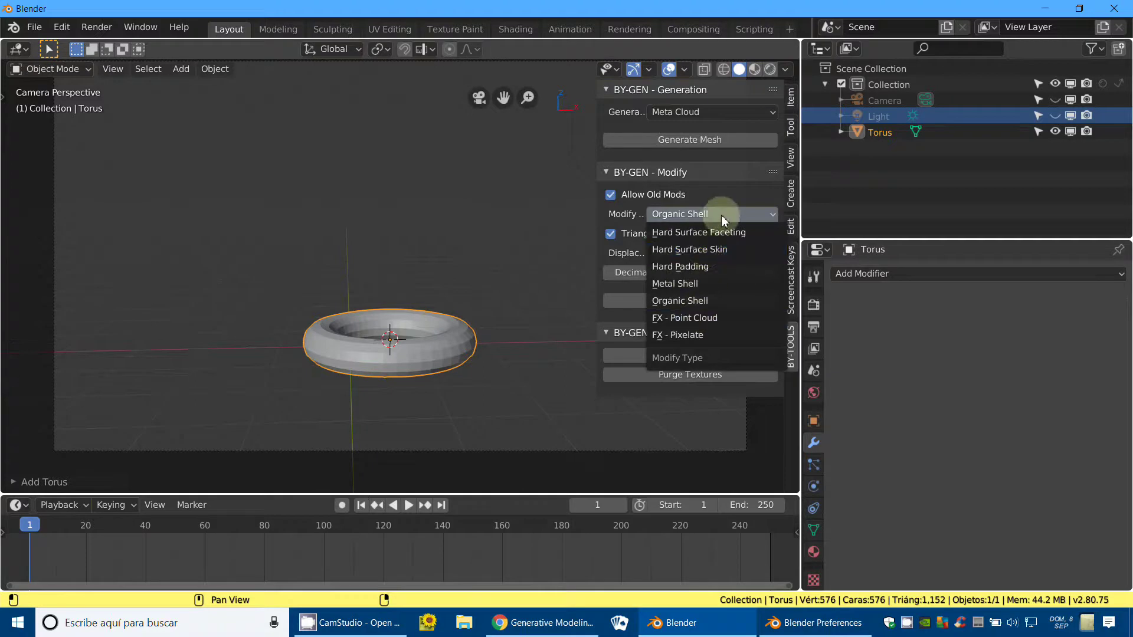
click(693, 221)
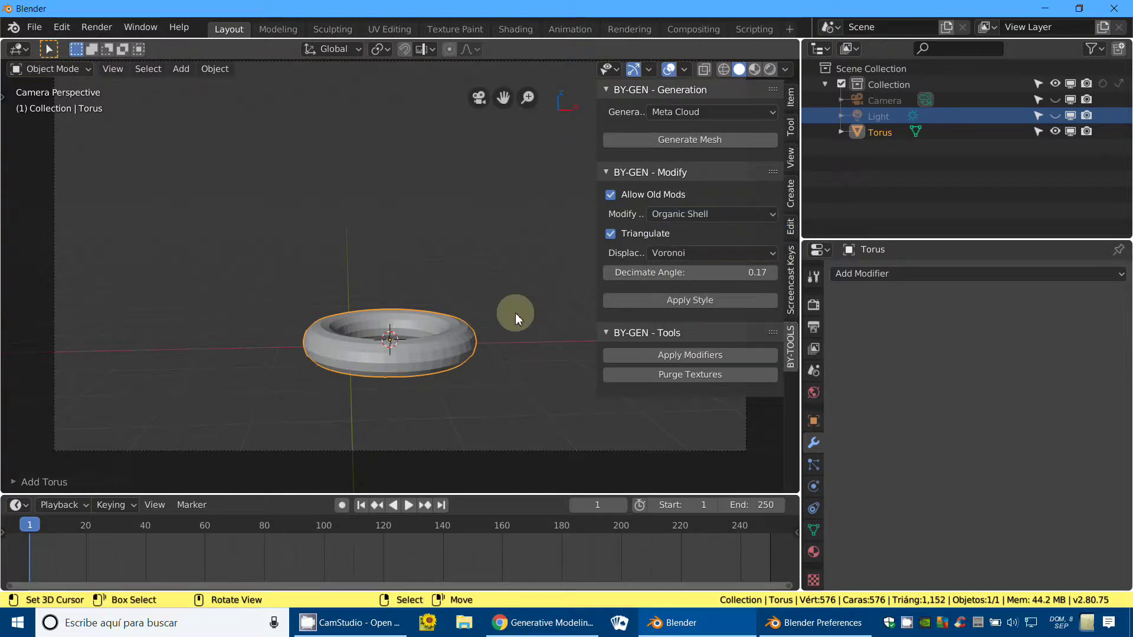
Step: Clear the torus location to the origin and set Modify Type to Hard Surface Faceting
mouse_move(515, 313)
middle_down()
mouse_move(463, 303)
mouse_move(441, 332)
middle_up()
scroll(402, 303, up, 3)
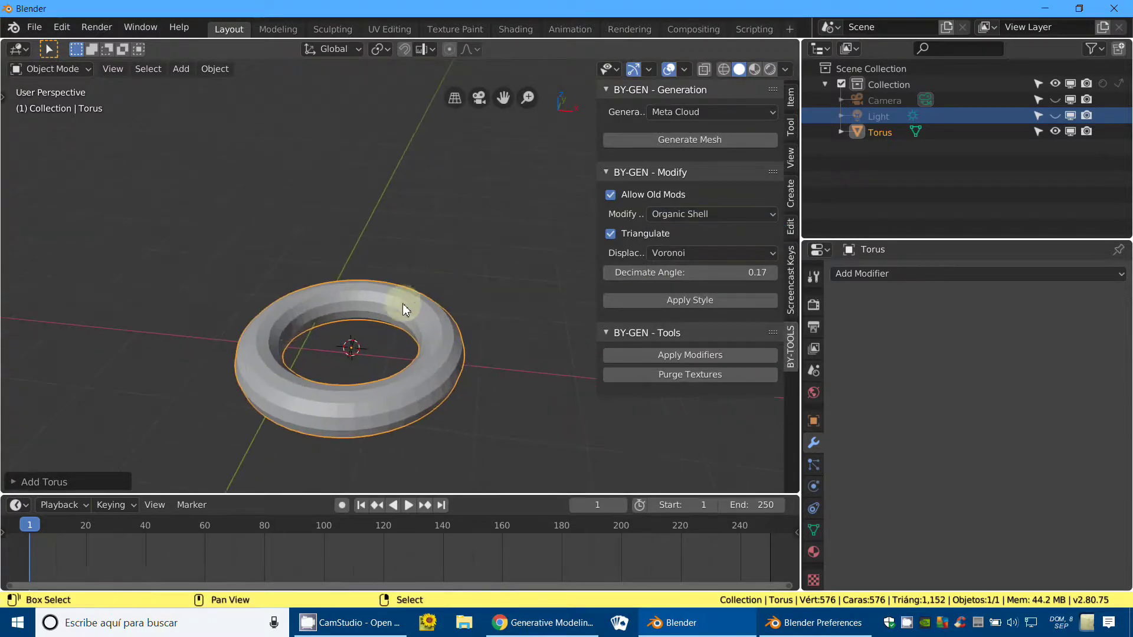
key(alt+g)
mouse_move(370, 384)
middle_down()
mouse_move(408, 349)
mouse_move(383, 354)
middle_up()
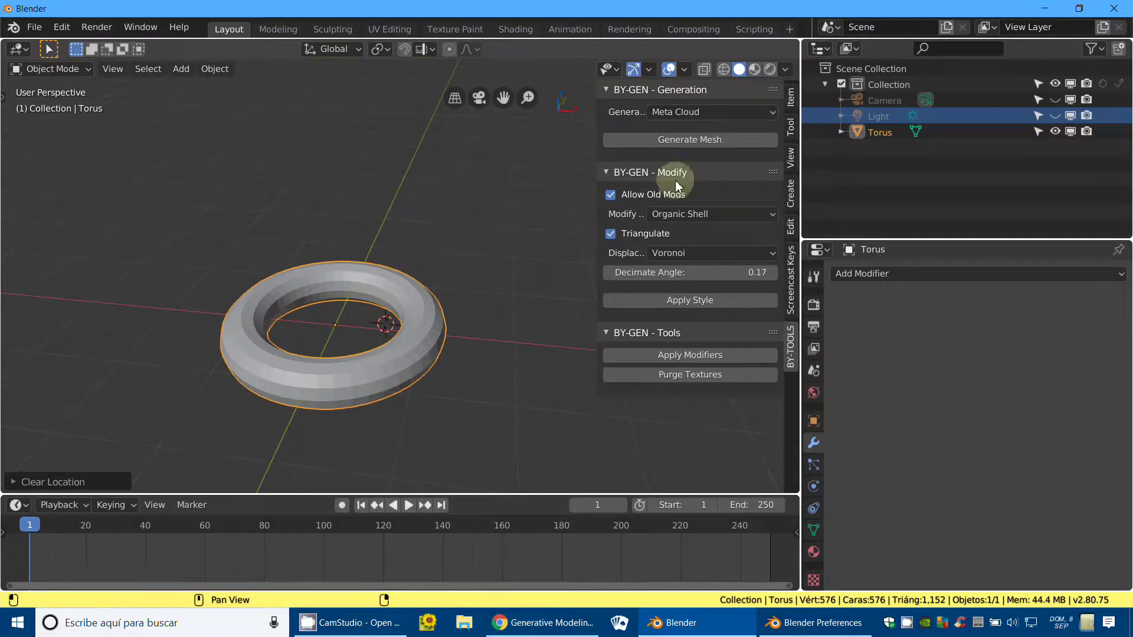
click(696, 212)
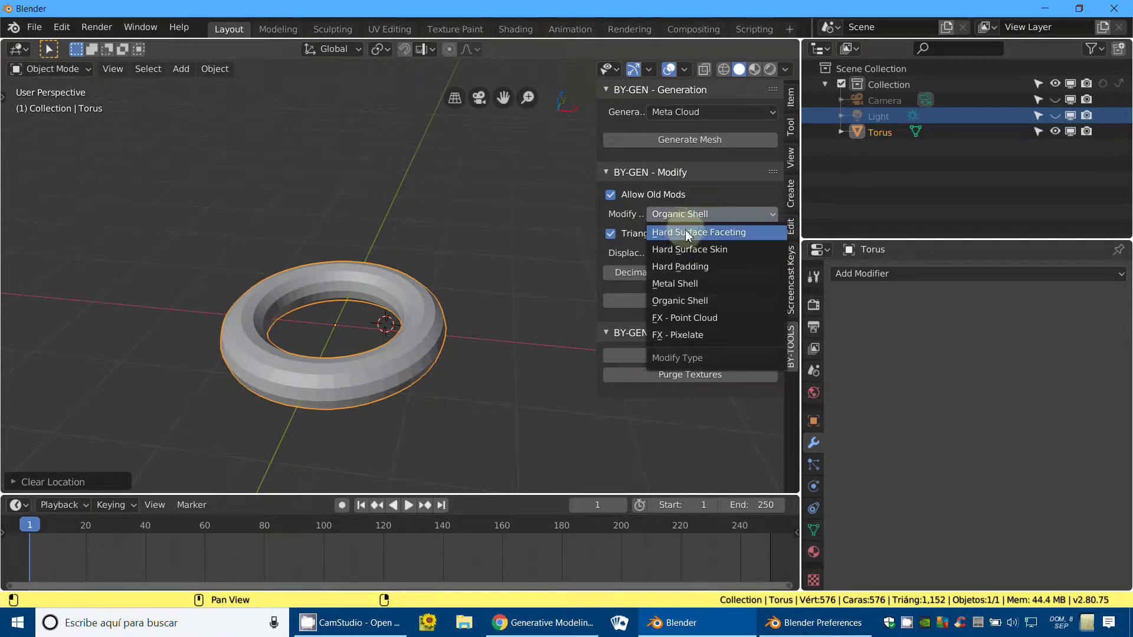
click(697, 234)
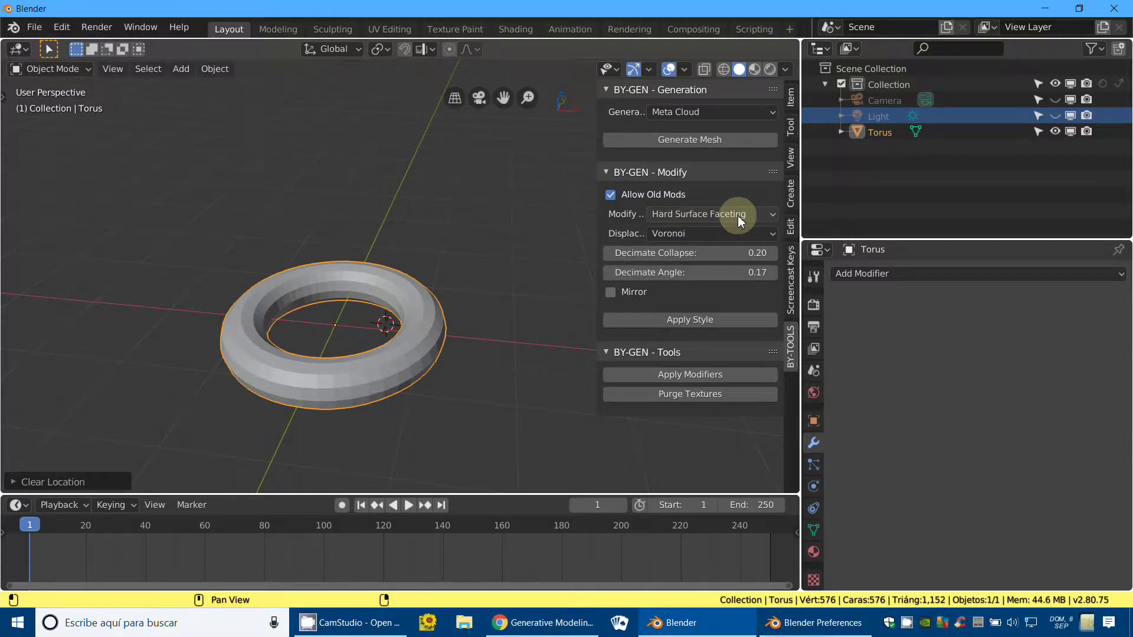
Step: Apply Hard Surface Faceting to the torus and collapse its seven modifier panels
click(693, 324)
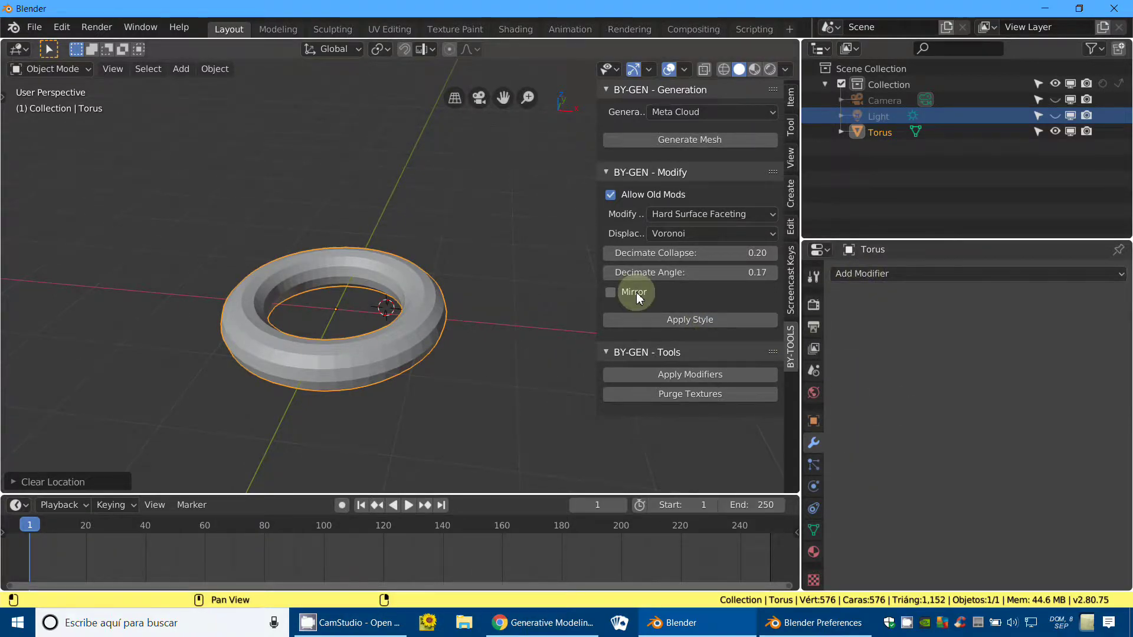
click(678, 330)
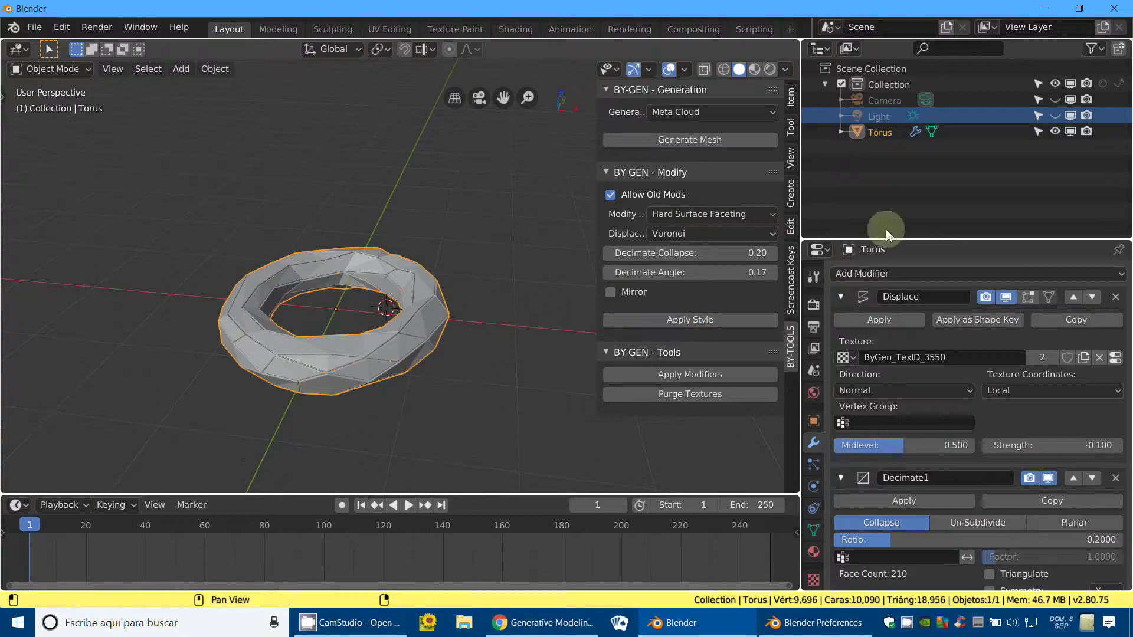
click(839, 296)
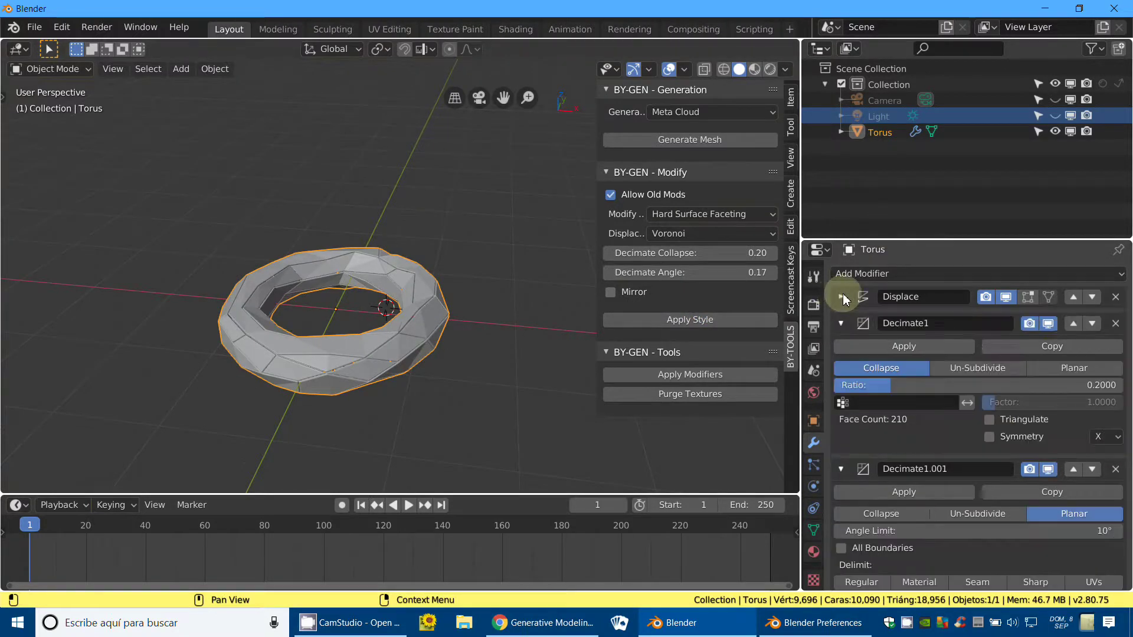
click(841, 324)
click(840, 350)
click(841, 376)
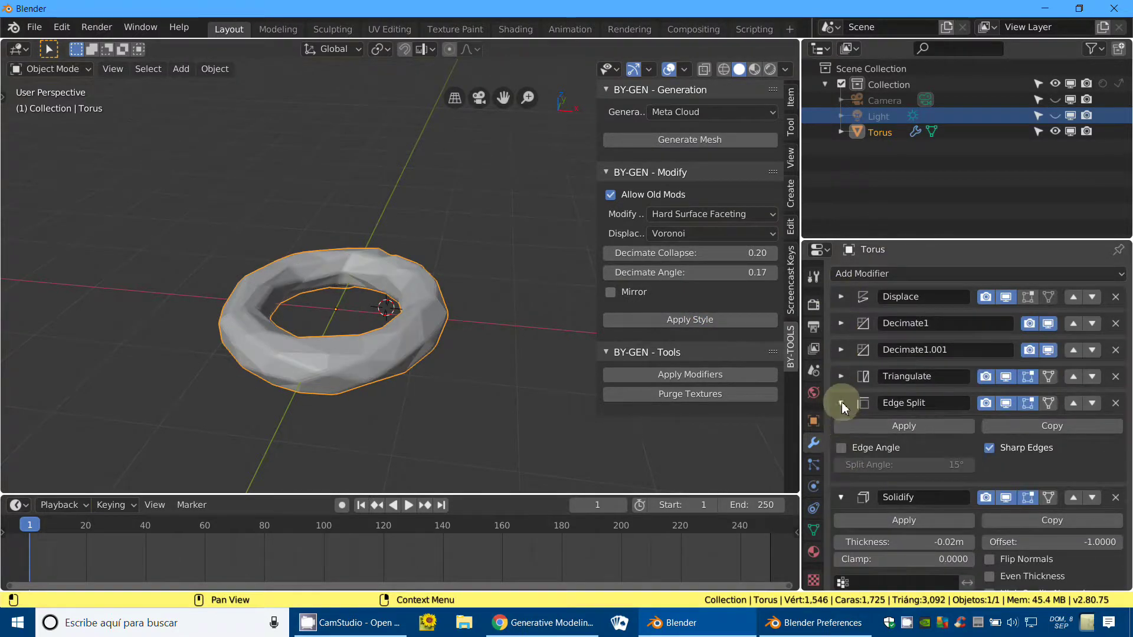
click(840, 403)
click(840, 429)
click(841, 456)
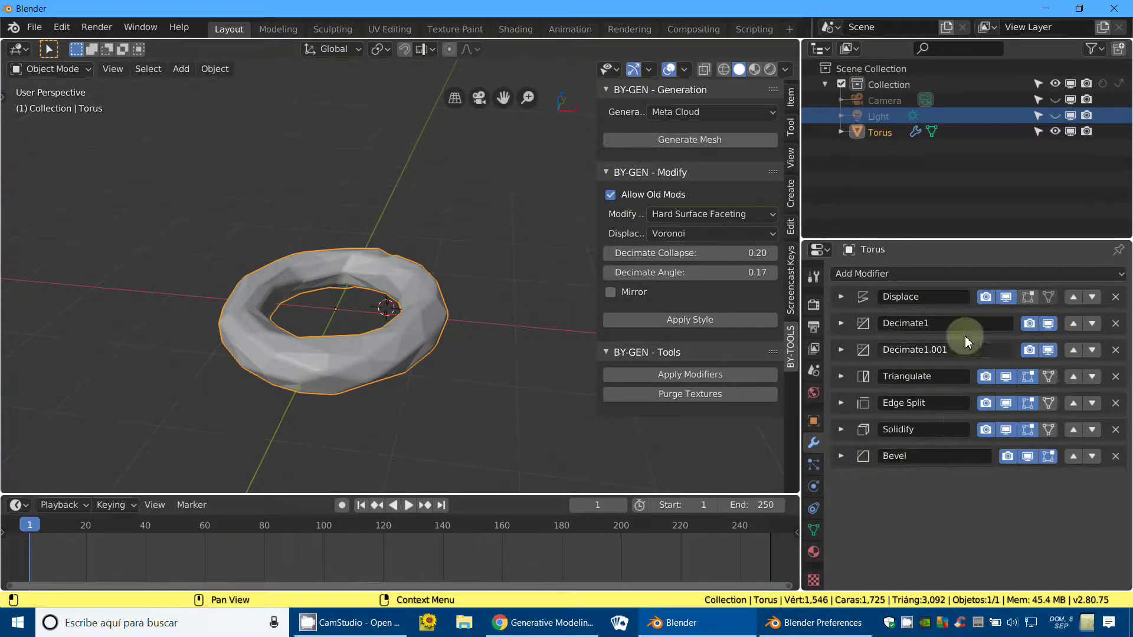
Step: Inspect the displacement texture choices and faceted torus, then undo the style
click(840, 296)
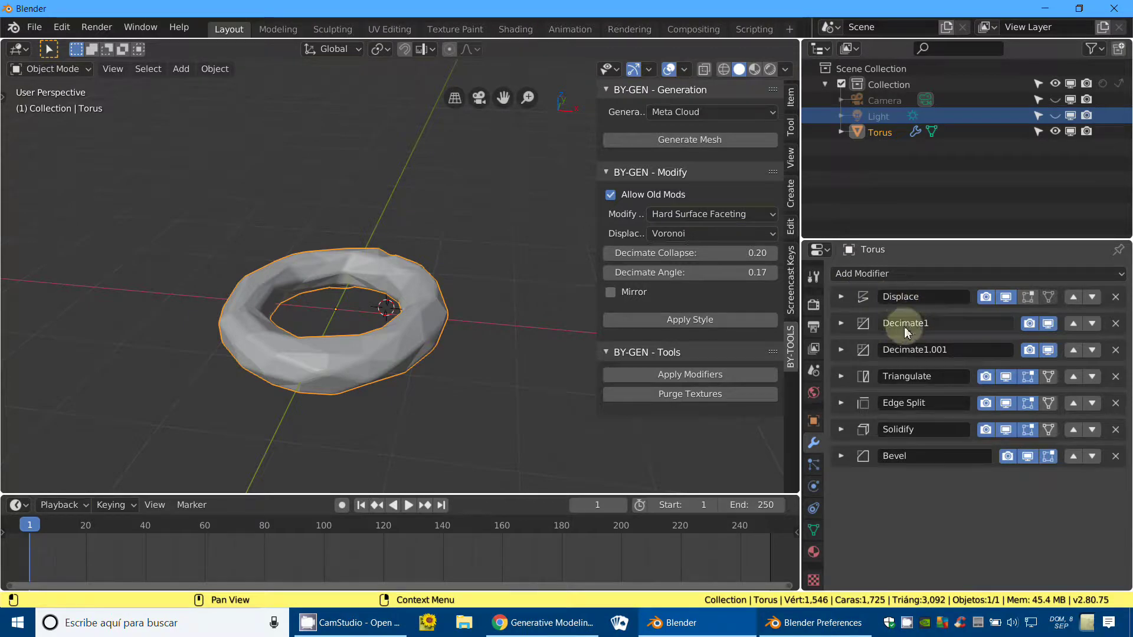
scroll(366, 380, up, 3)
scroll(389, 354, up, 1)
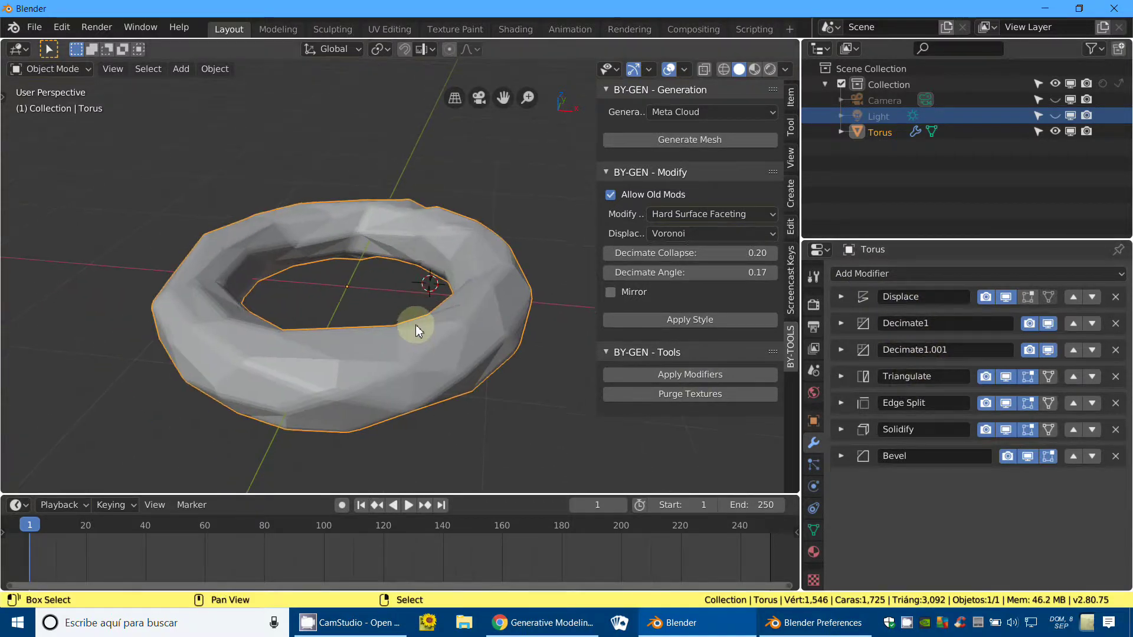
mouse_move(416, 325)
middle_down()
mouse_move(374, 362)
mouse_move(372, 286)
mouse_move(418, 328)
middle_up()
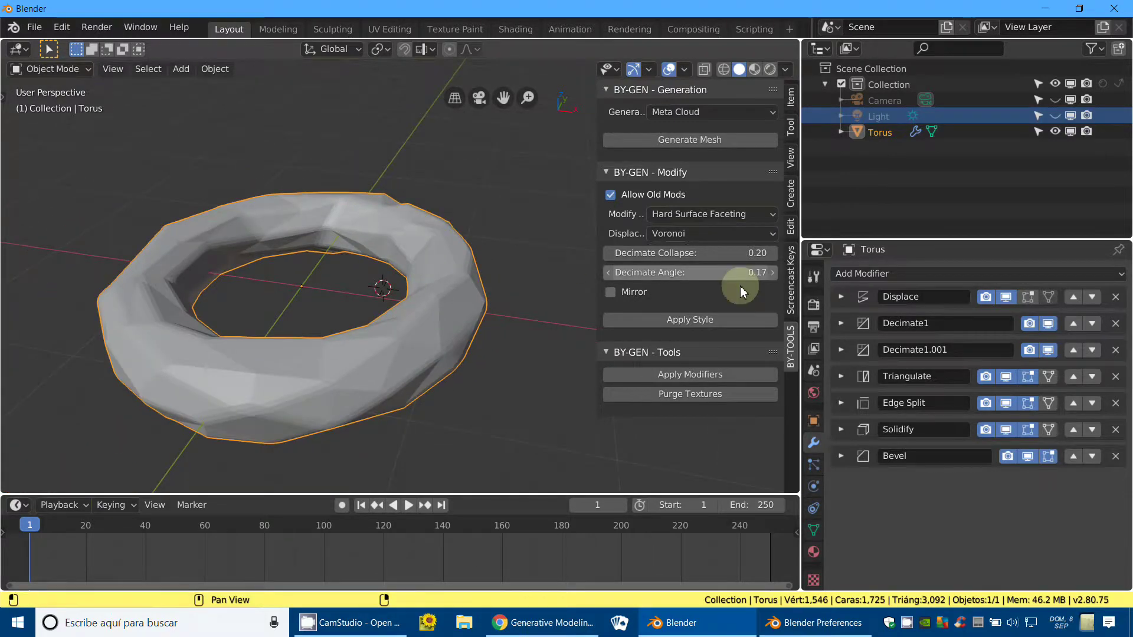
click(683, 240)
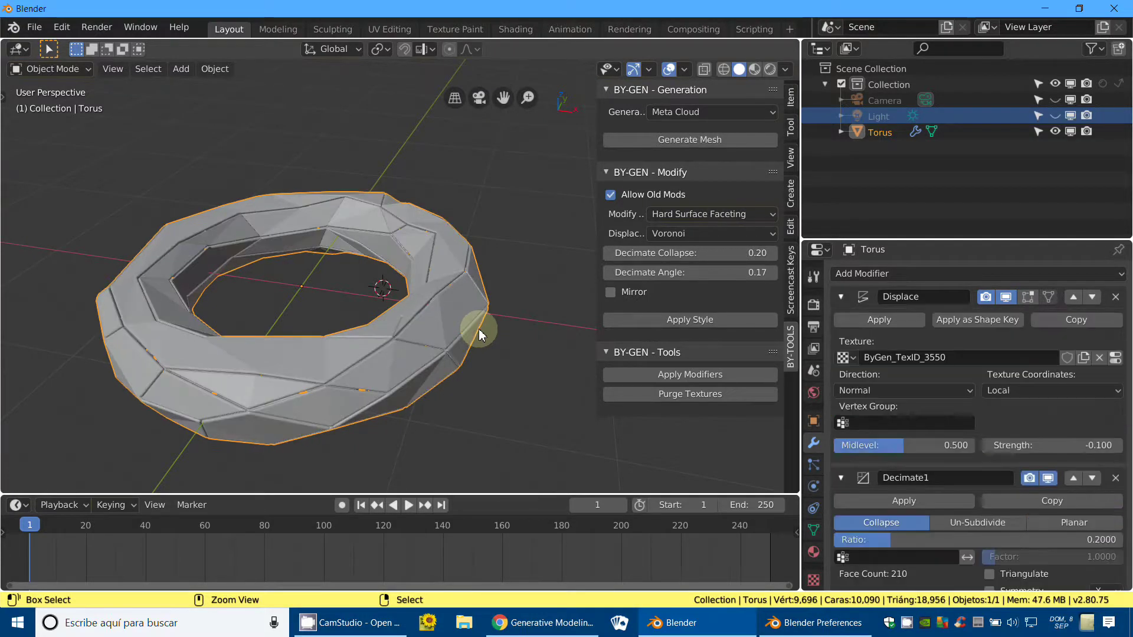
key(ctrl+z)
key(ctrl+z)
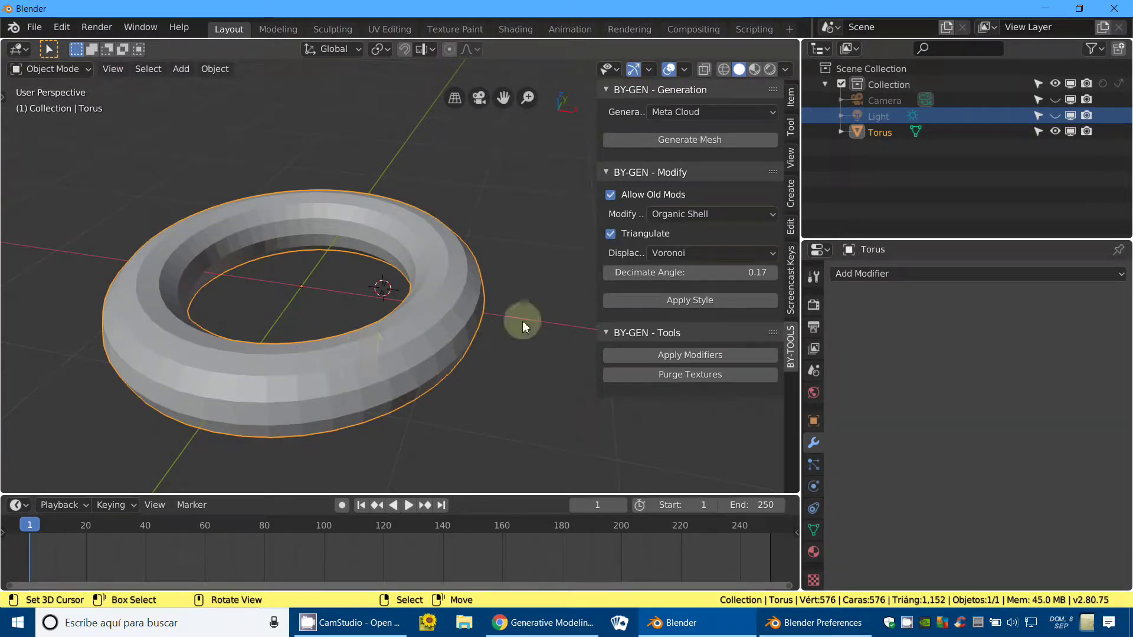
Step: Set displacement to Marble, preview the porous Organic Shell torus, then undo it
click(688, 258)
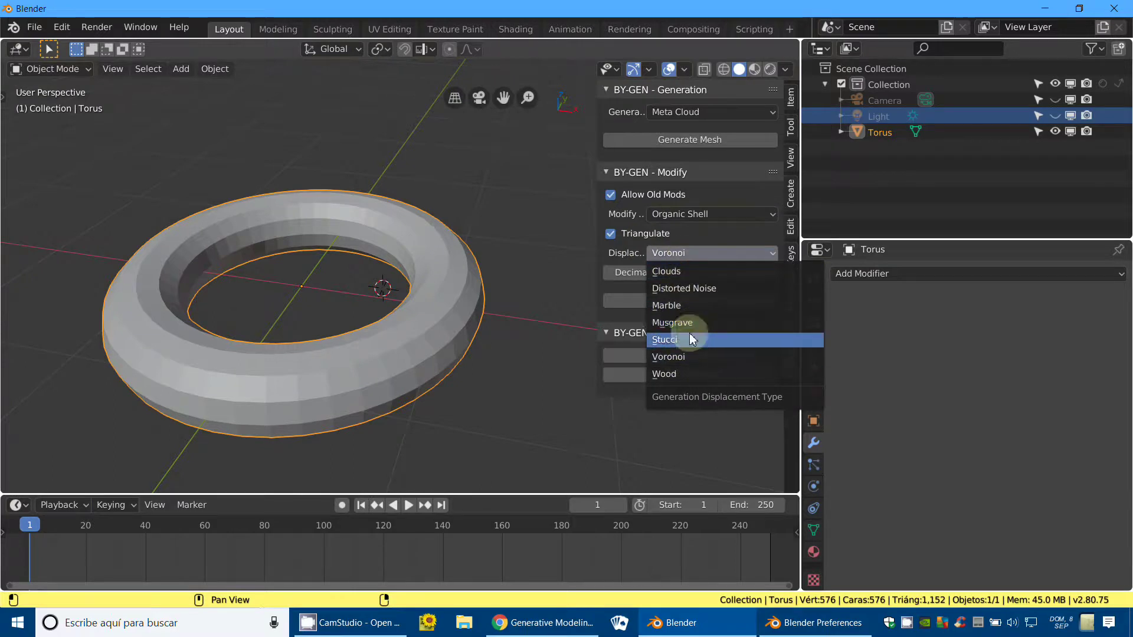
click(688, 307)
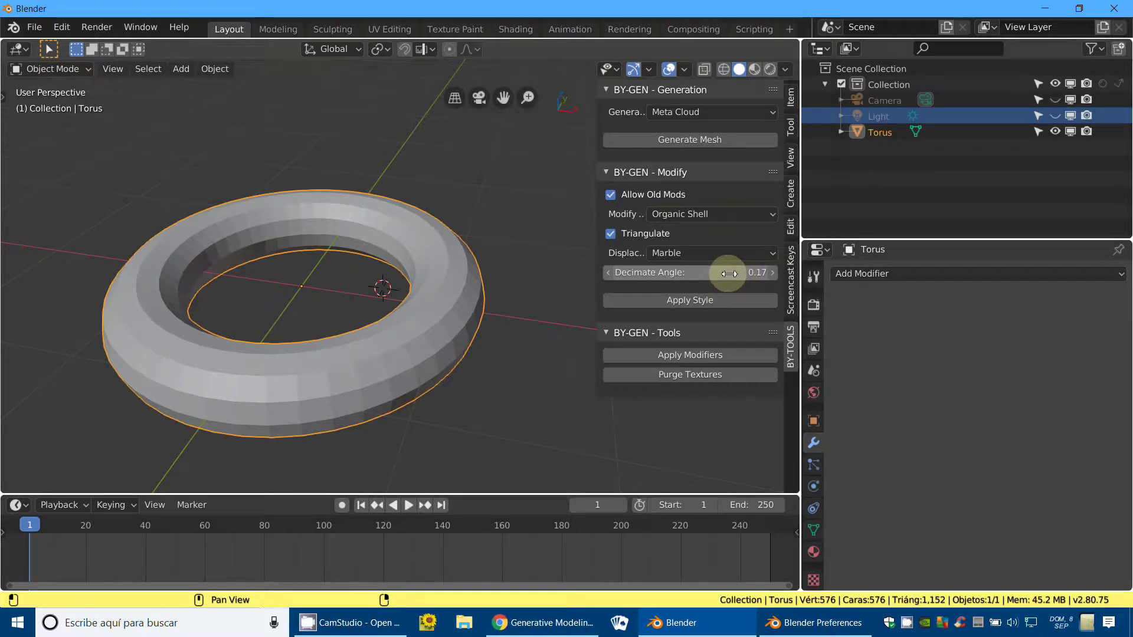
click(696, 302)
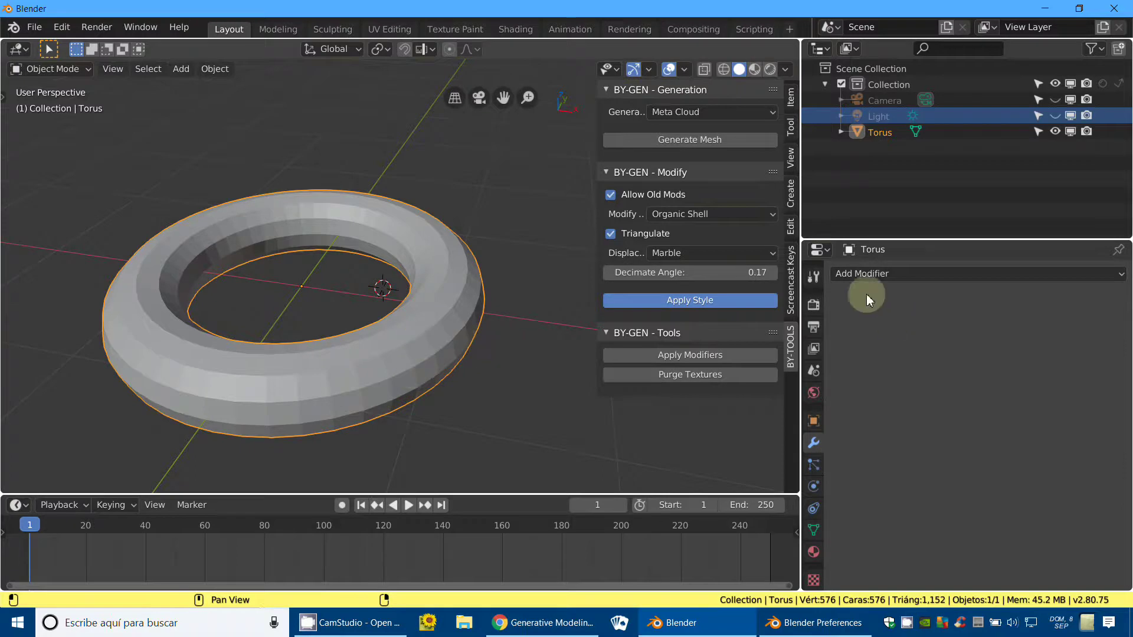
click(649, 299)
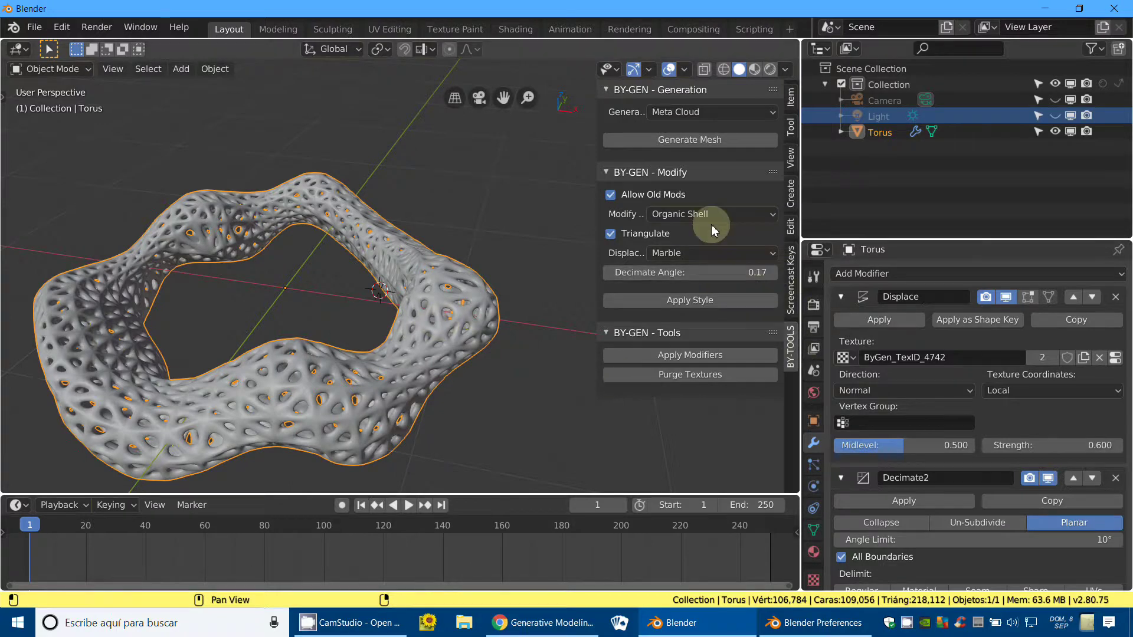
mouse_move(349, 329)
middle_down()
mouse_move(379, 337)
mouse_move(397, 324)
mouse_move(398, 367)
middle_up()
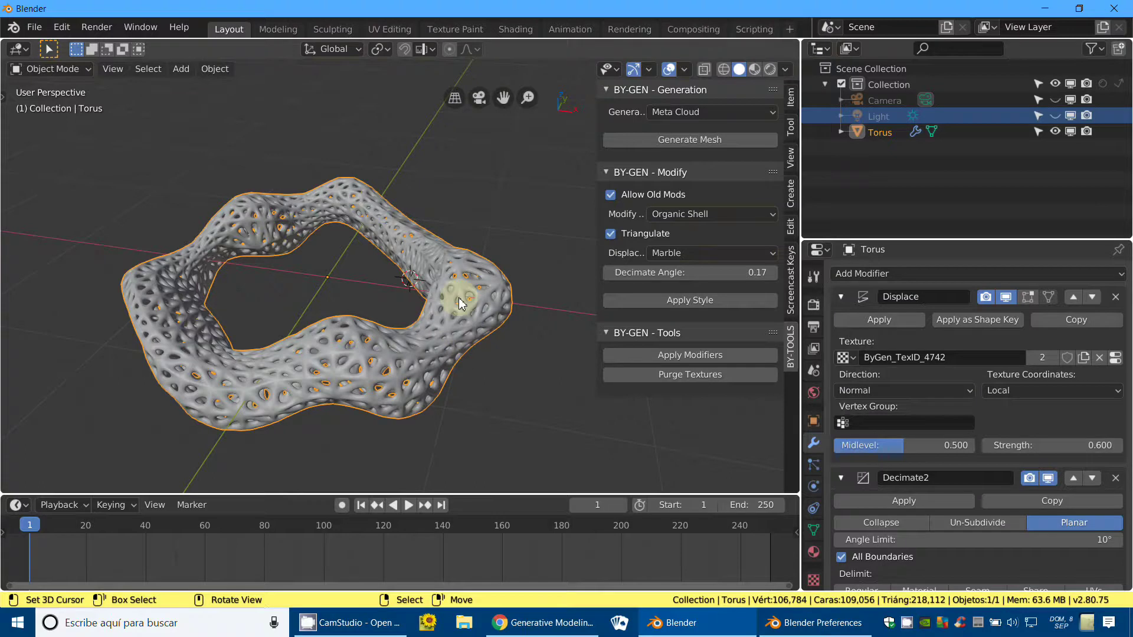
key(ctrl+z)
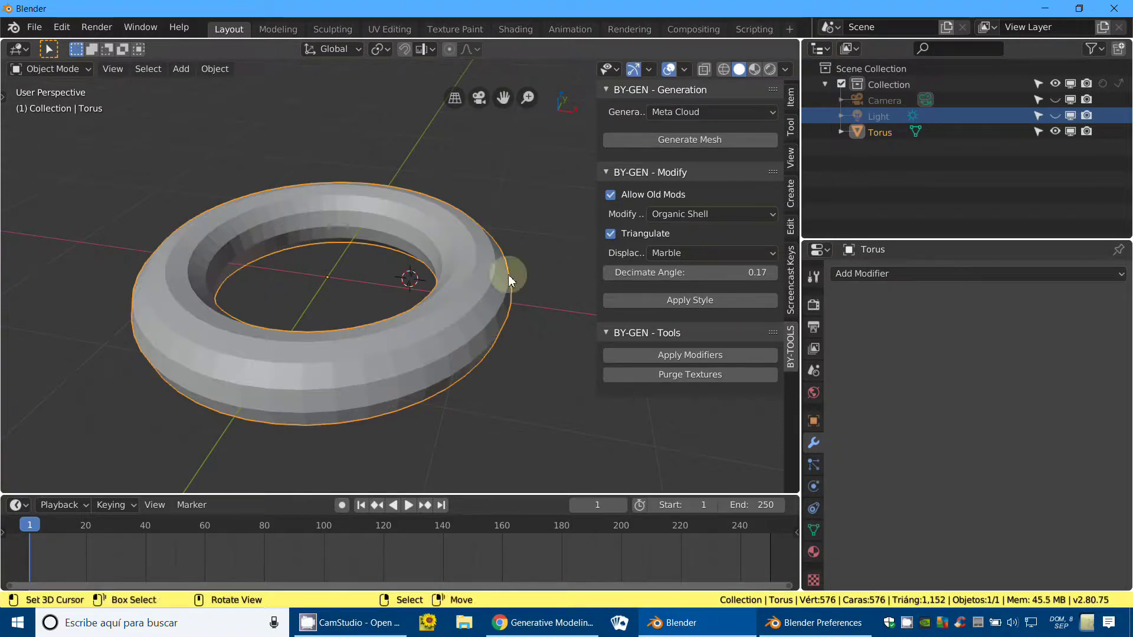
Step: Delete the torus and add a cube
key(x)
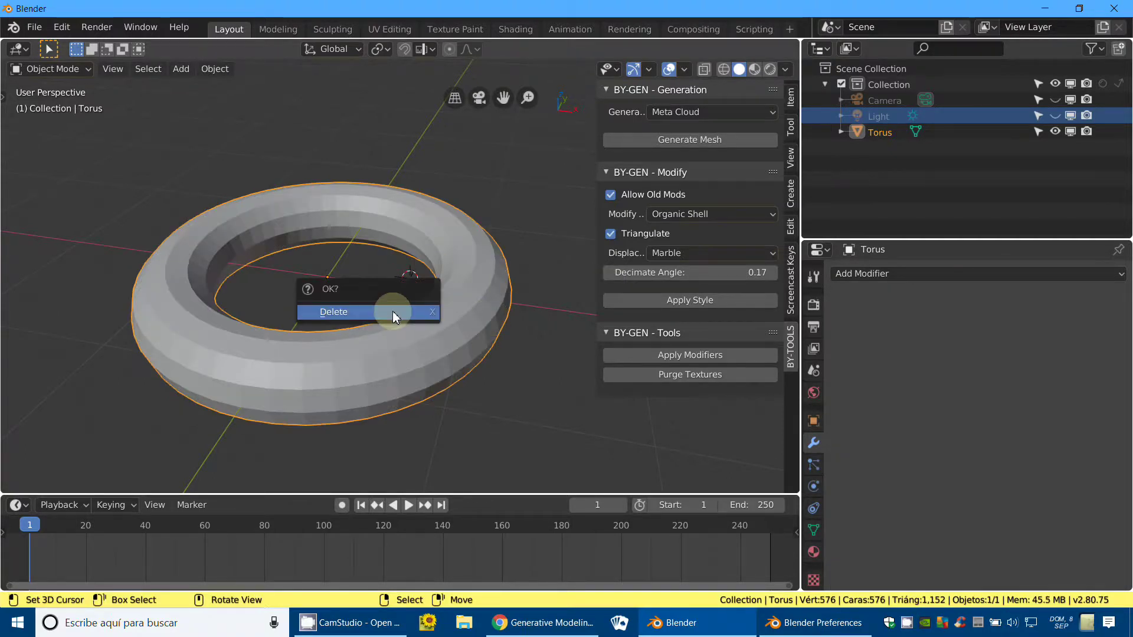
click(392, 310)
click(181, 70)
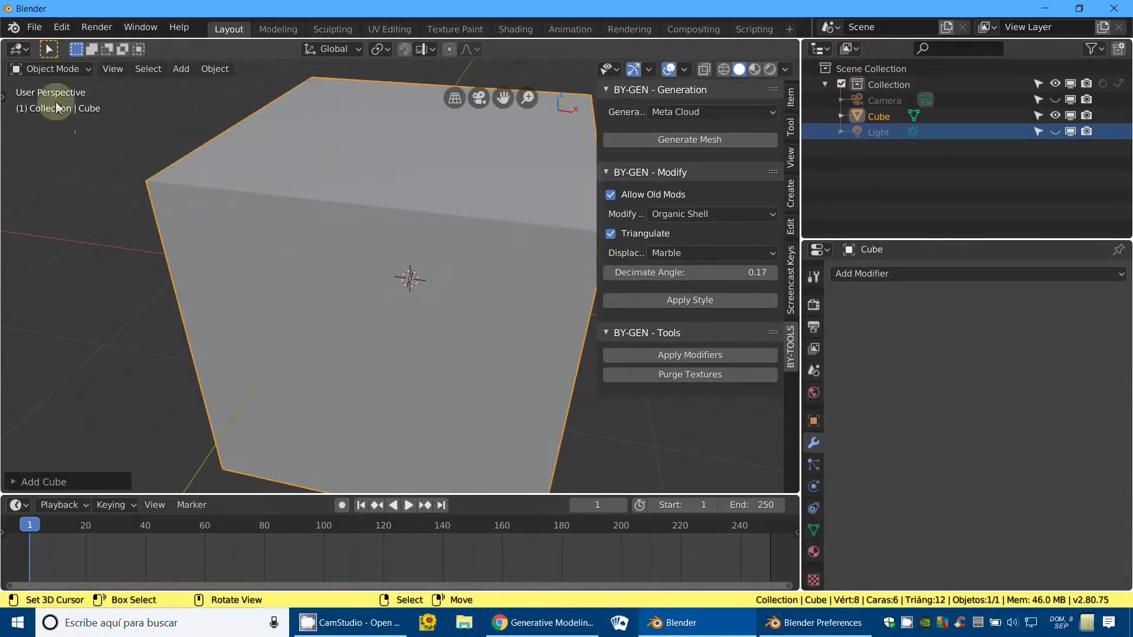
Step: Subdivide the cube twice in Edit Mode and return to Object Mode
click(50, 68)
click(44, 104)
right_click(391, 205)
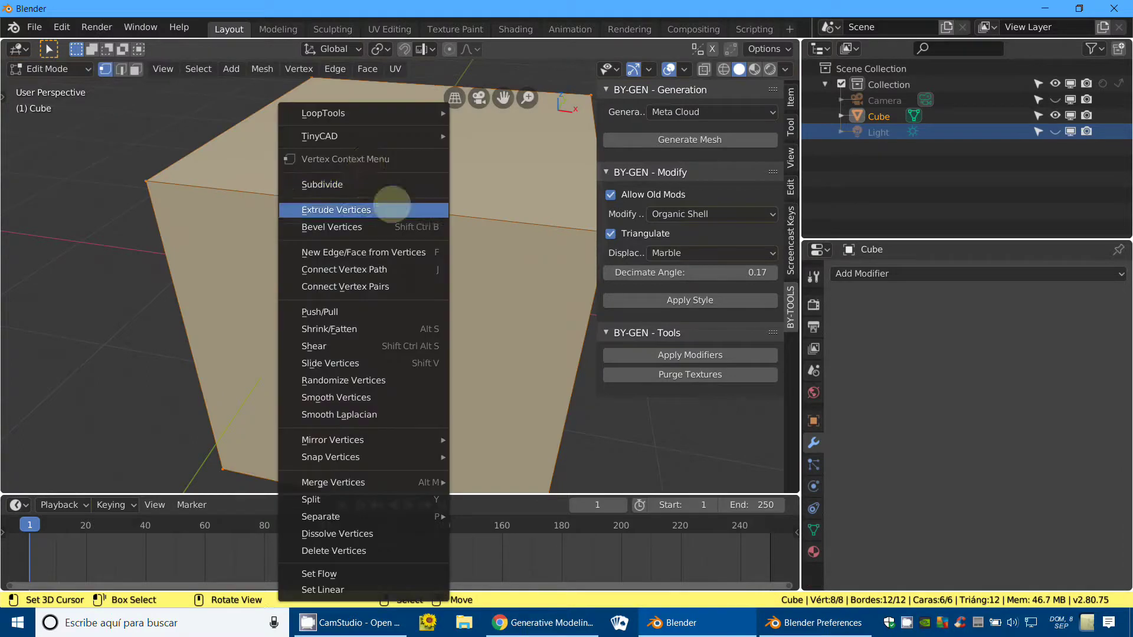
click(348, 185)
right_click(348, 186)
click(348, 185)
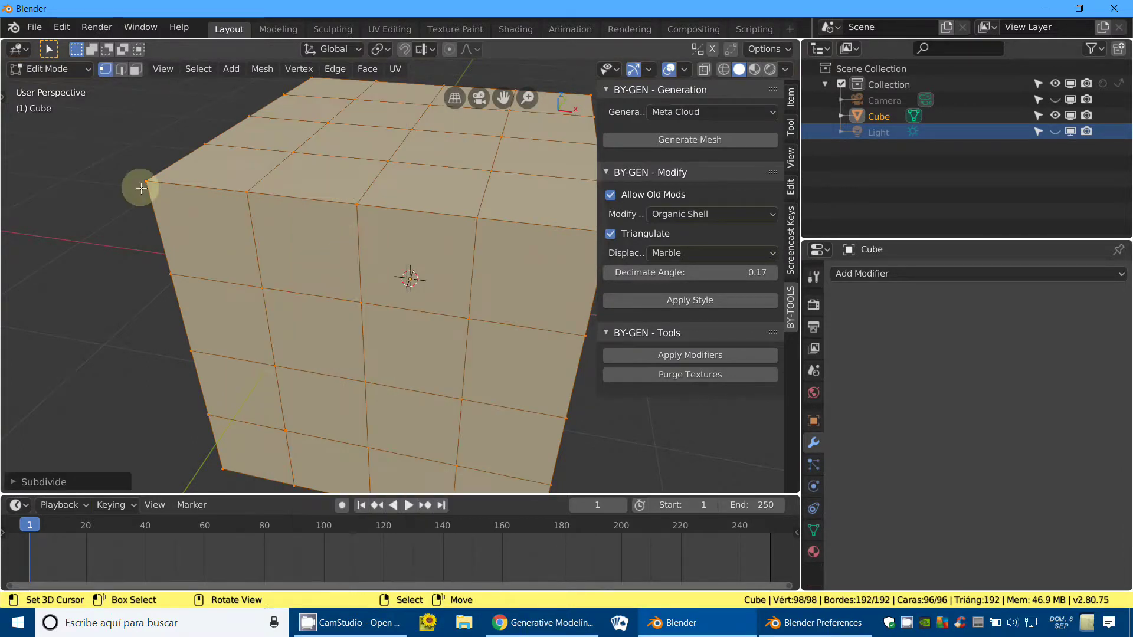
click(50, 68)
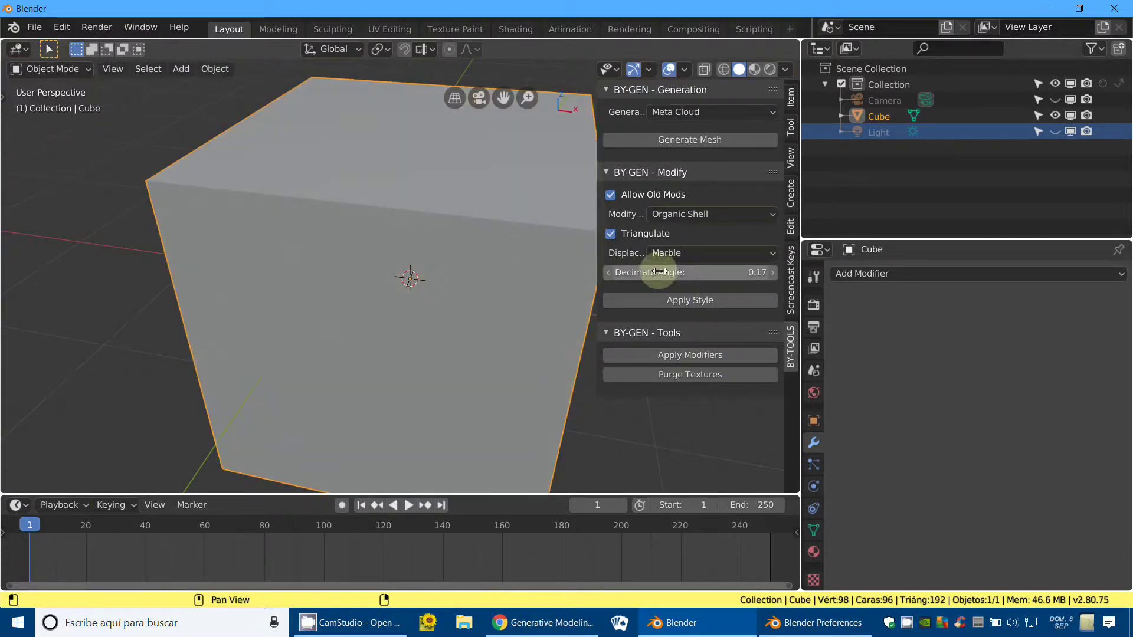
Step: Apply the Organic Shell style to the subdivided cube
scroll(522, 306, down, 5)
middle_drag(522, 306, 664, 288)
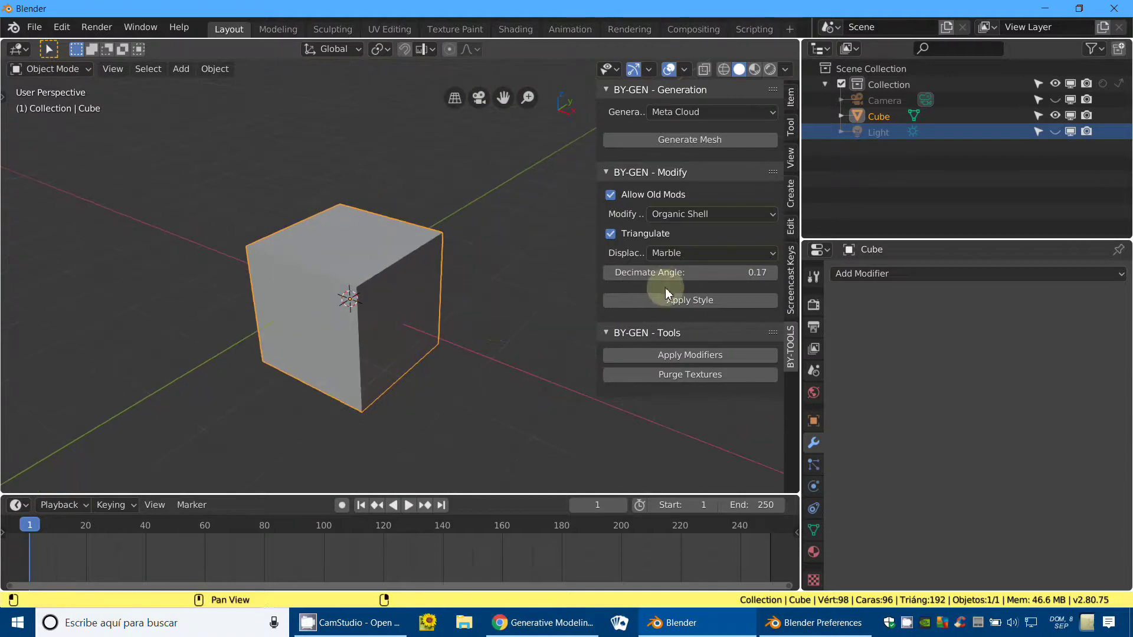
click(694, 305)
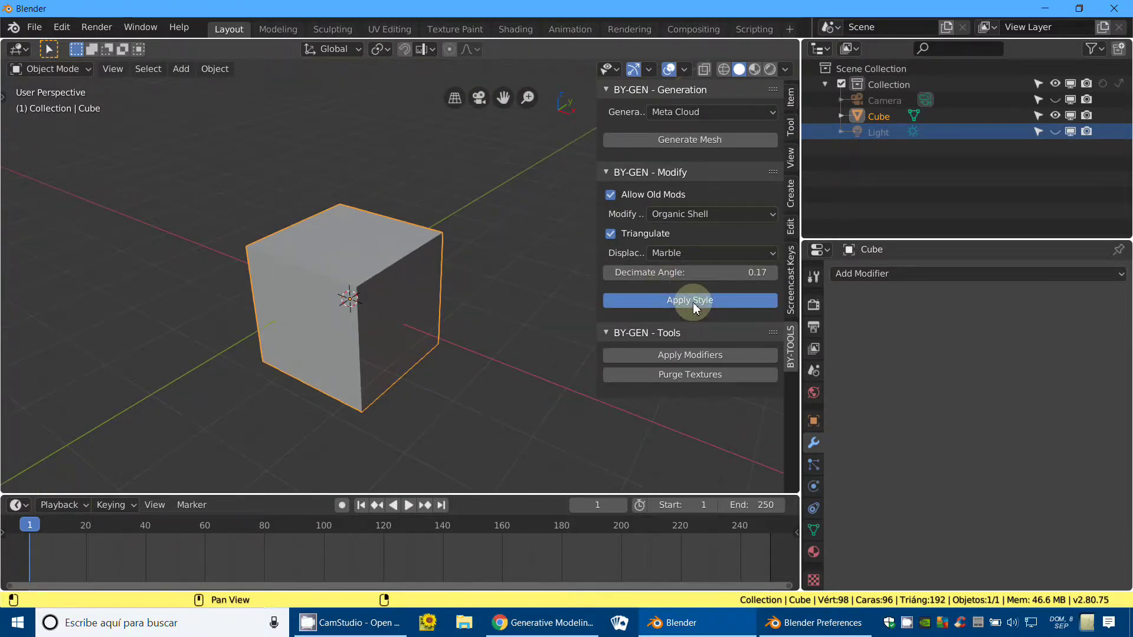
scroll(459, 374, up, 5)
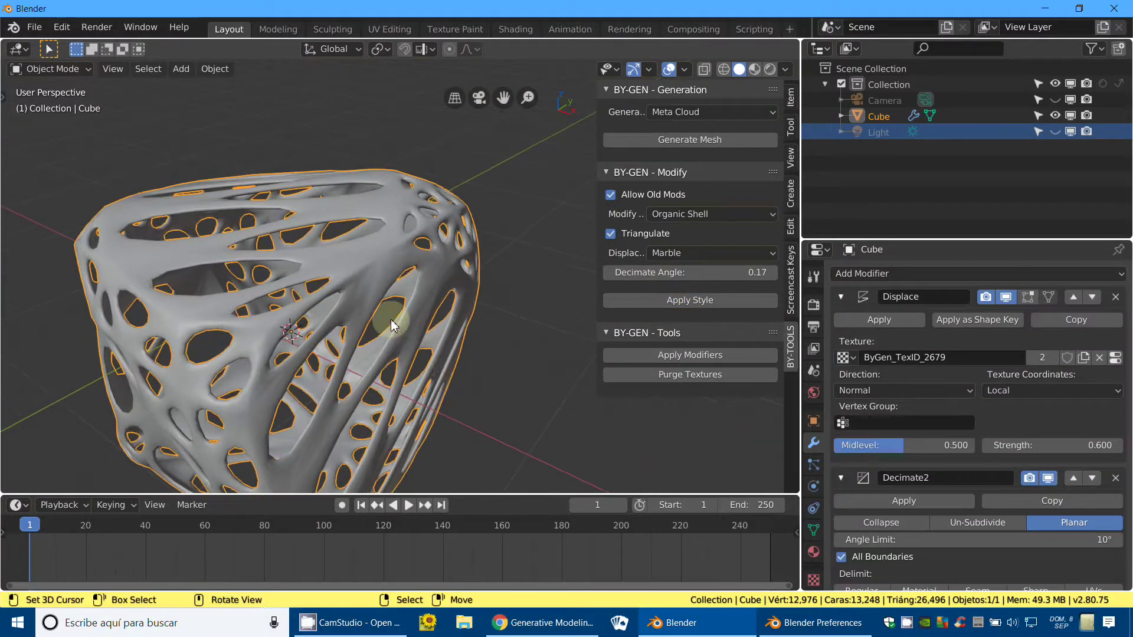
Step: Collapse the cube's modifier panels and raise the Decimate2 angle limit to 13°
drag(841, 296, 847, 462)
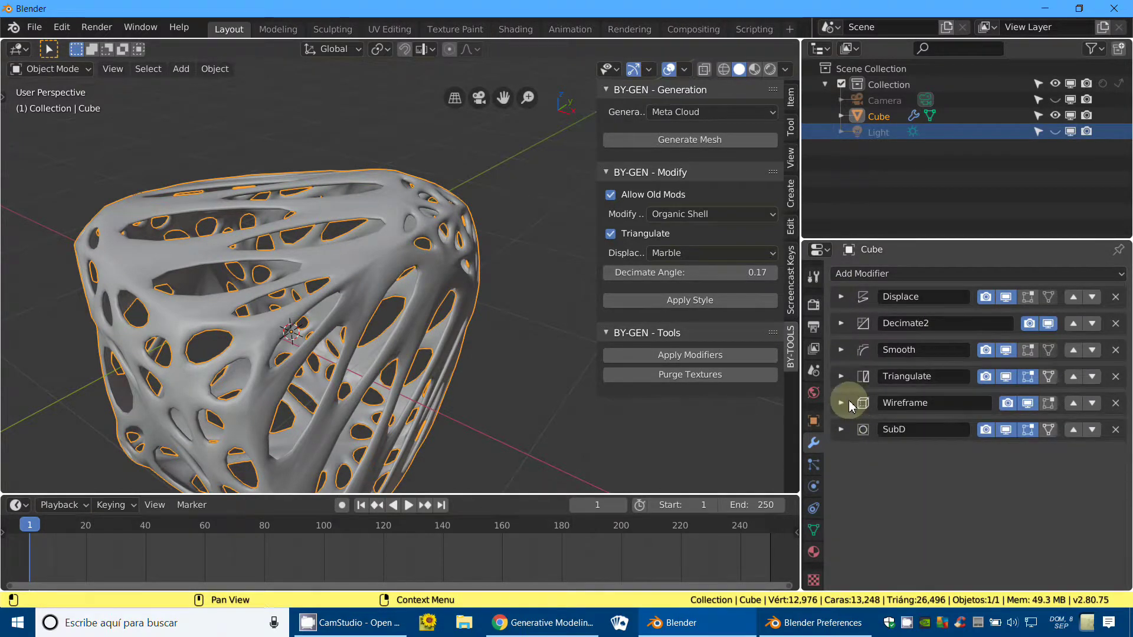
click(842, 376)
click(842, 377)
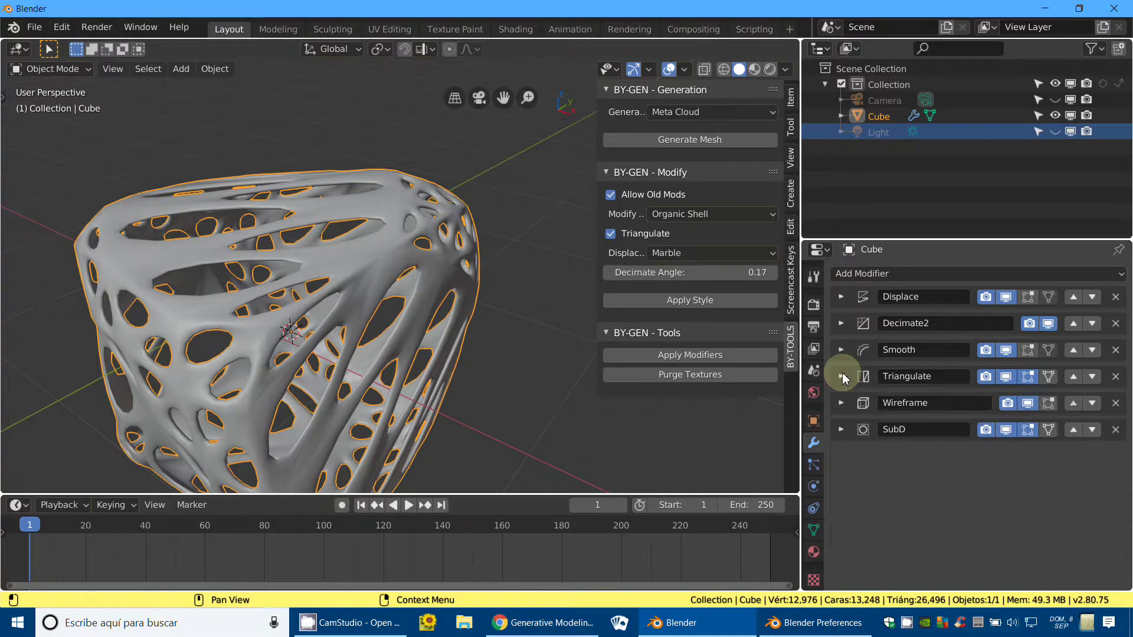
click(842, 350)
click(842, 323)
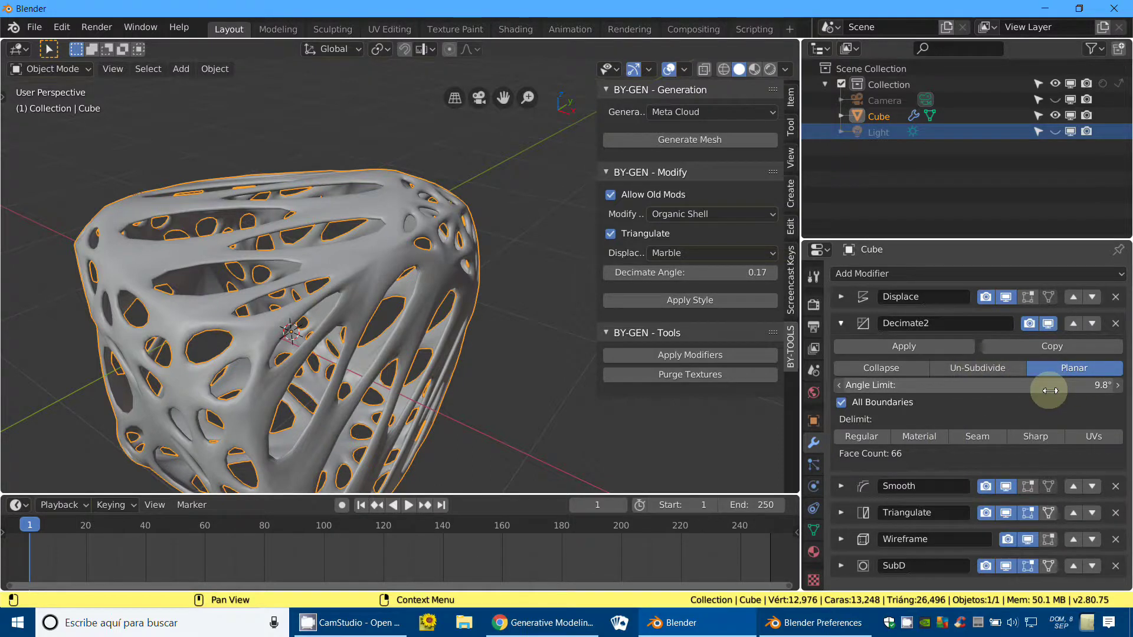
mouse_move(1045, 391)
mouse_down()
mouse_move(1019, 388)
mouse_move(1086, 390)
mouse_up()
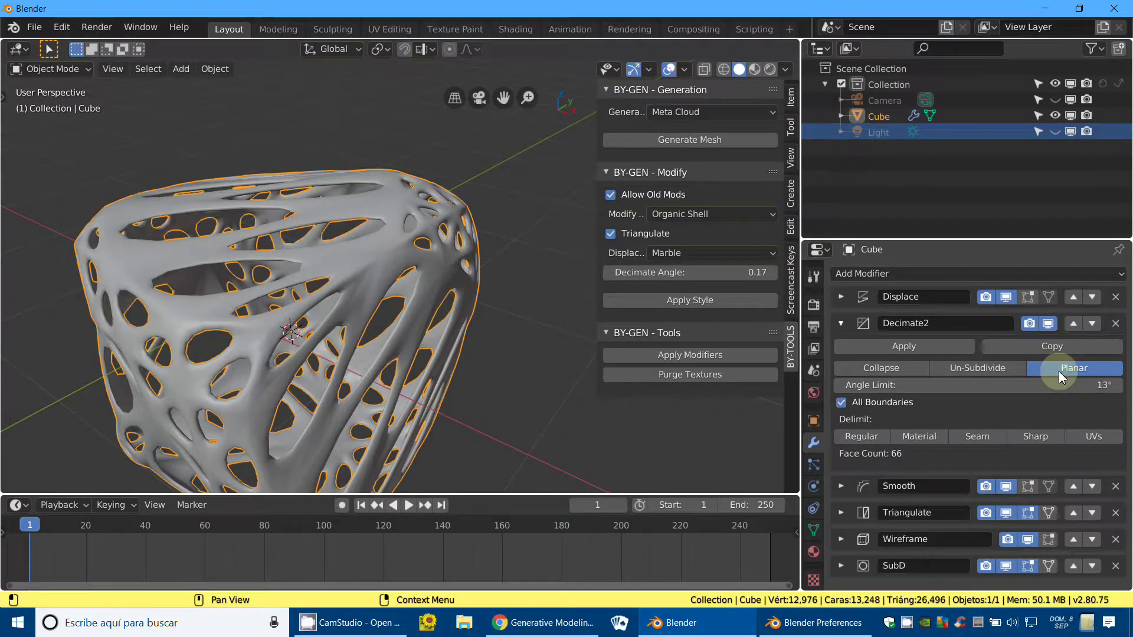
Step: Try Displace strength -1.900, revert it to 0.600, and zoom in on the shell
click(841, 297)
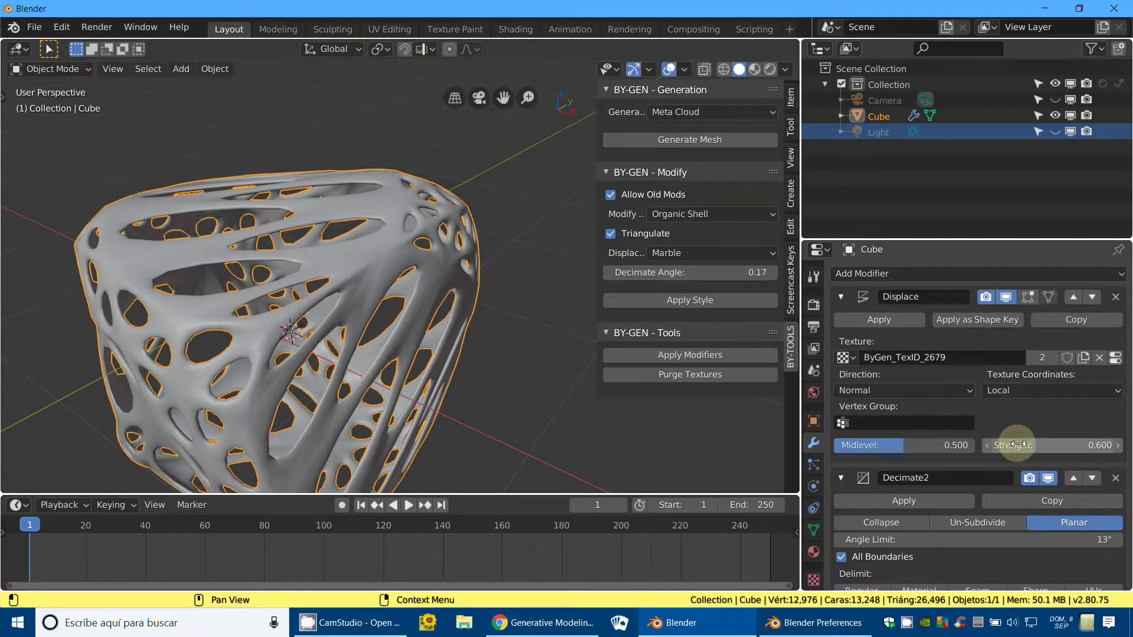
drag(1007, 445, 1004, 445)
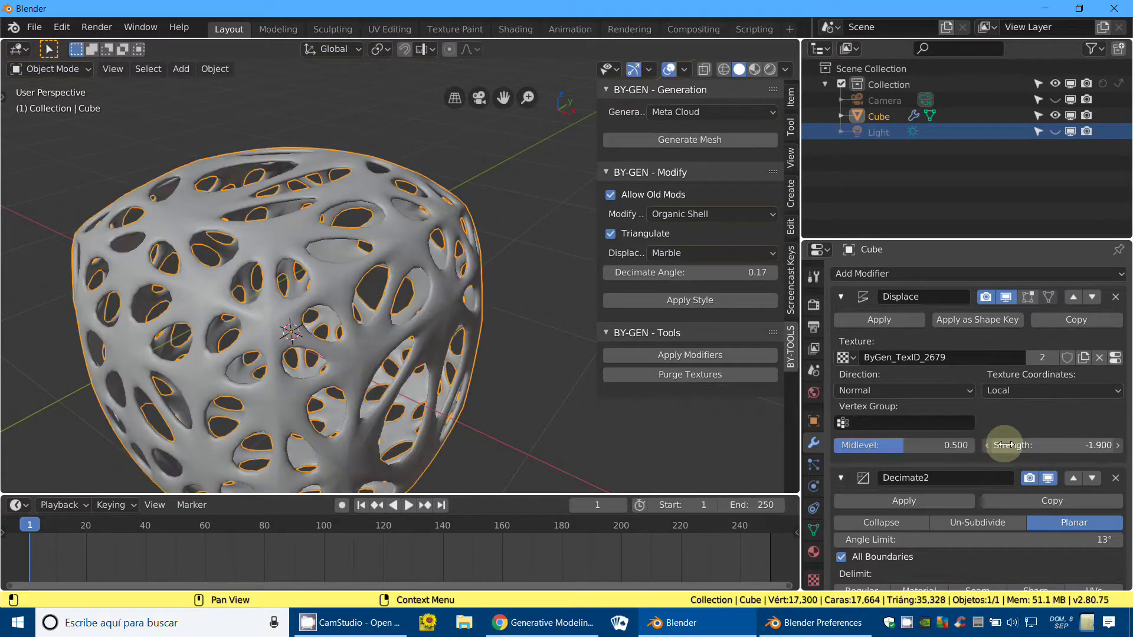
key(ctrl+z)
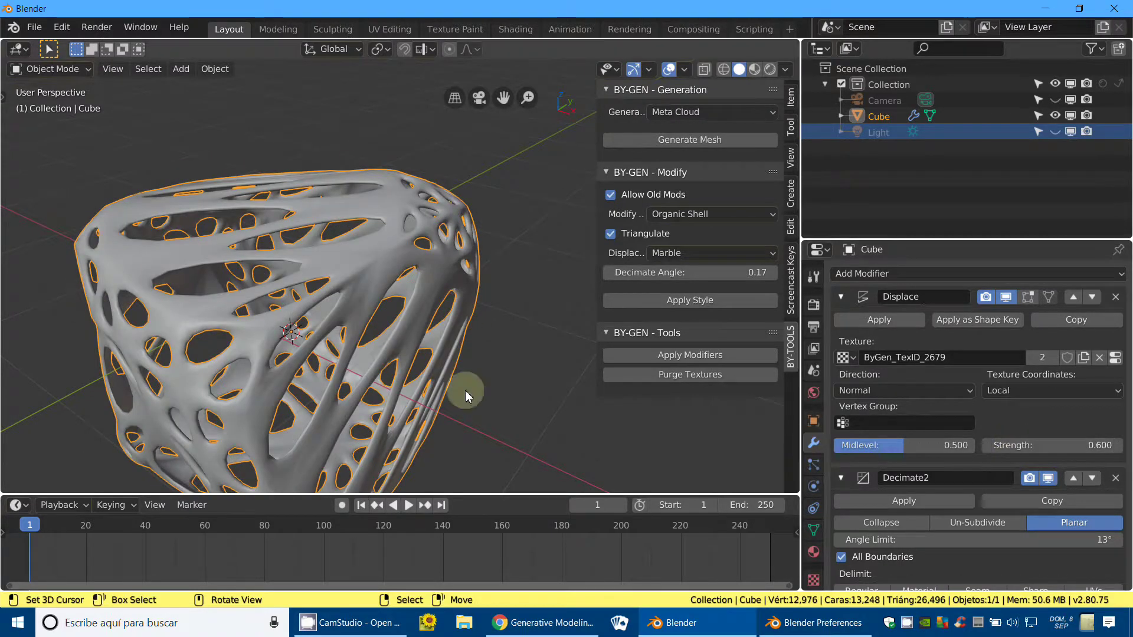
scroll(423, 339, down, 5)
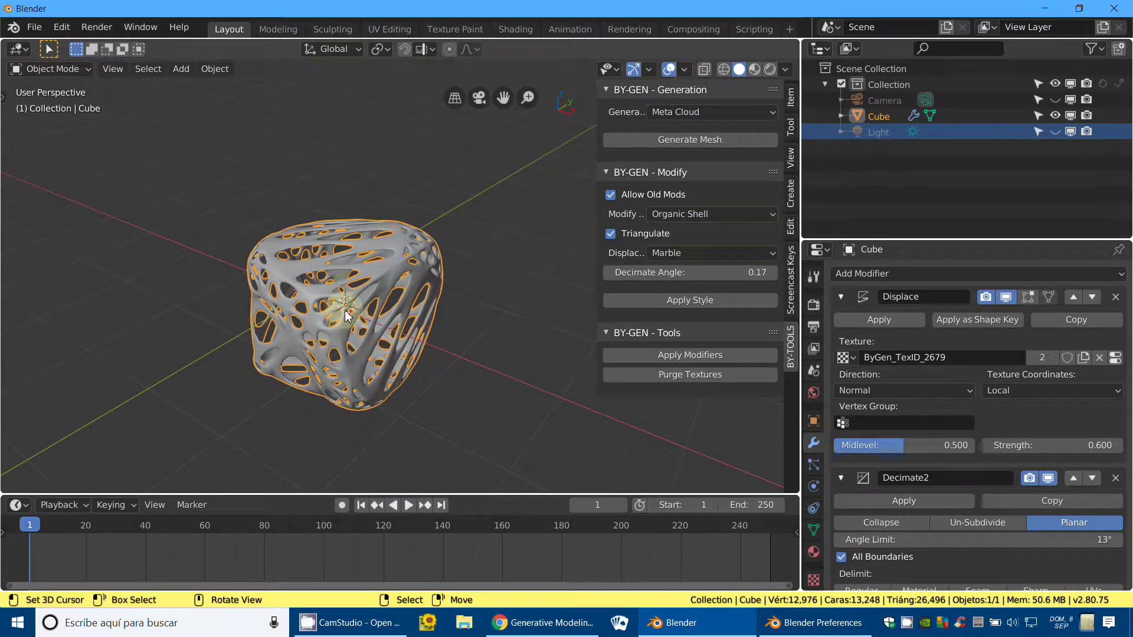
ctrl+middle_drag(385, 309, 424, 307)
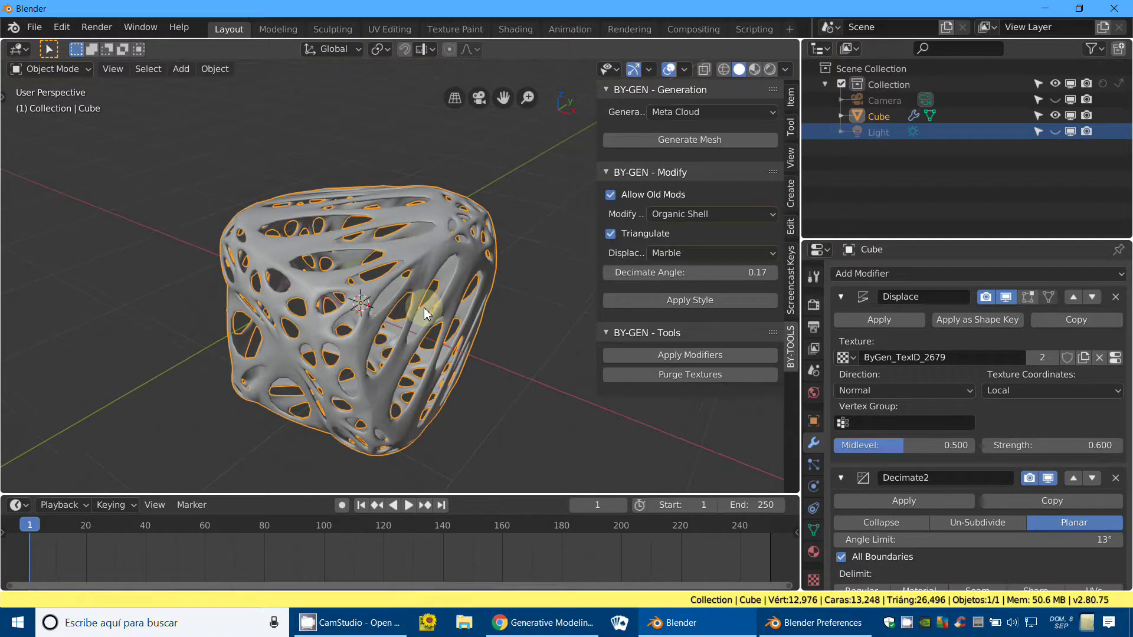
Step: Replace the cube with a torus at the world origin and apply Hard Surface Skin
key(Delete)
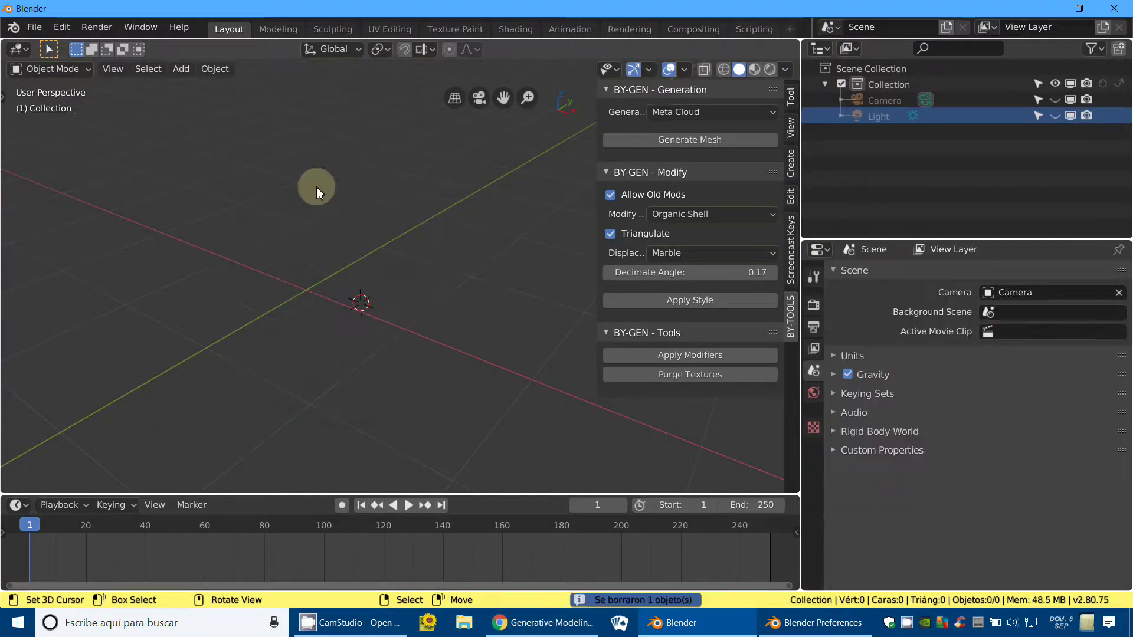
click(181, 74)
mouse_move(233, 87)
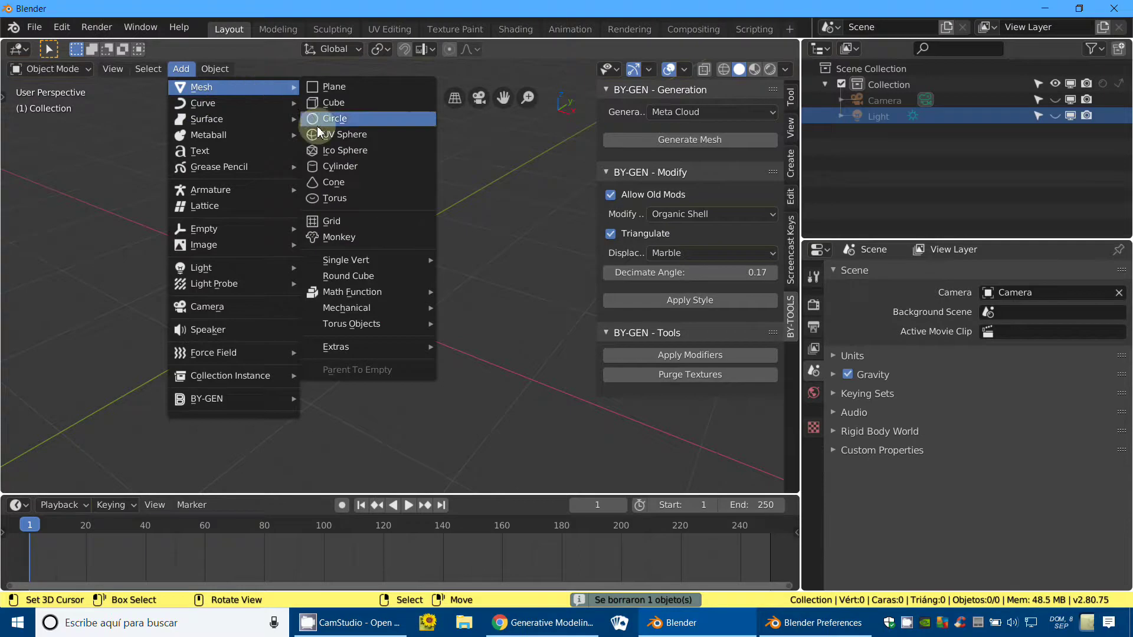
click(334, 198)
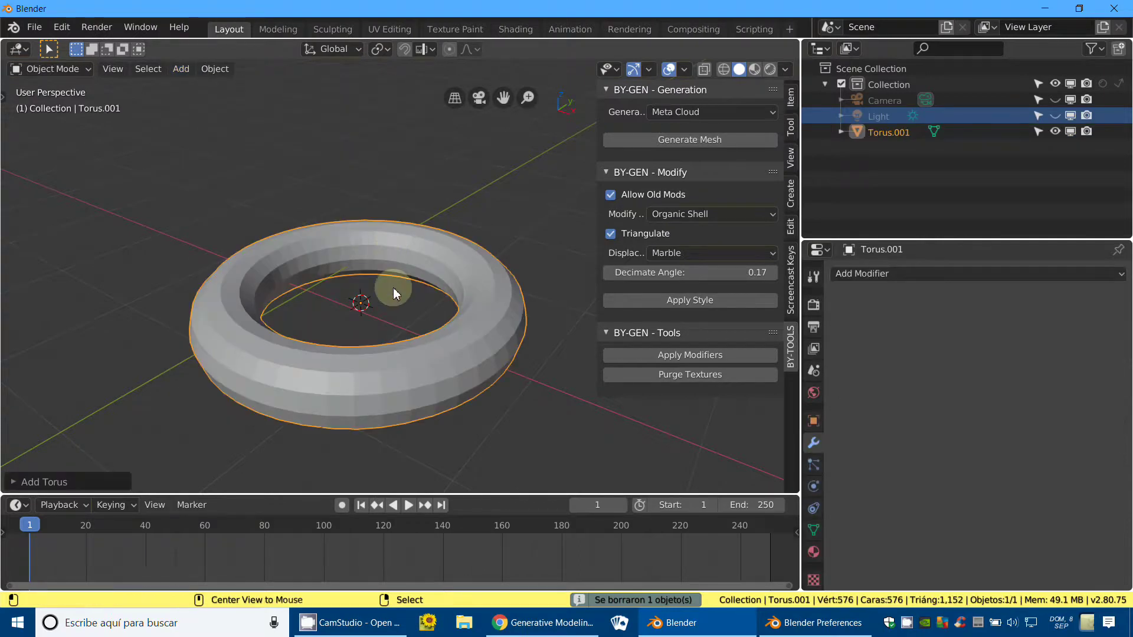
key(alt+g)
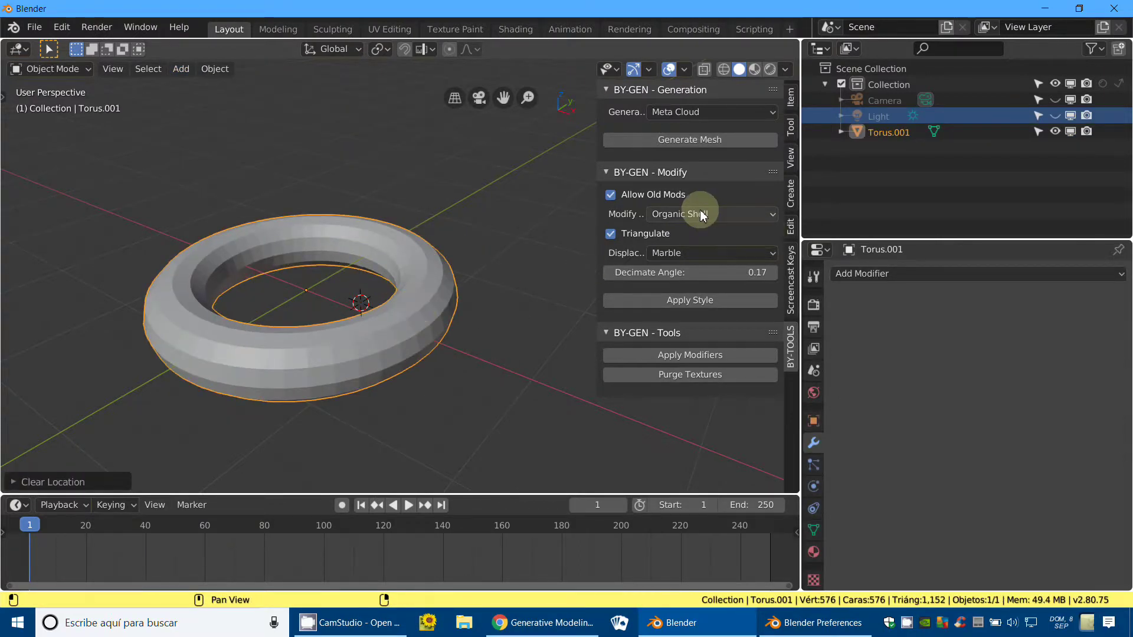
click(702, 216)
click(706, 257)
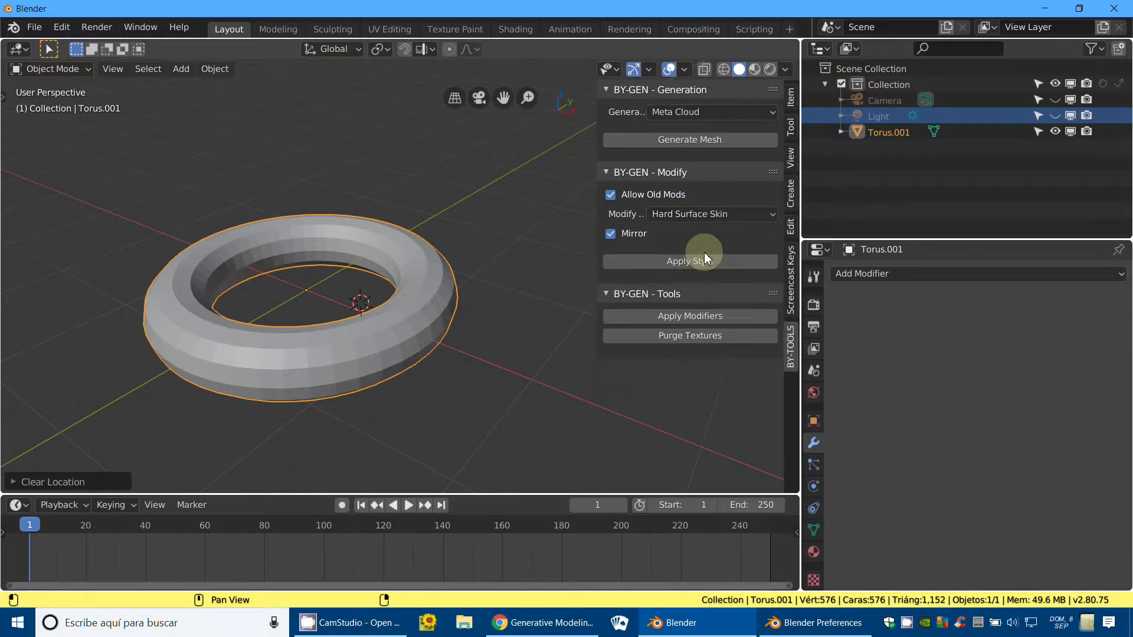
click(689, 268)
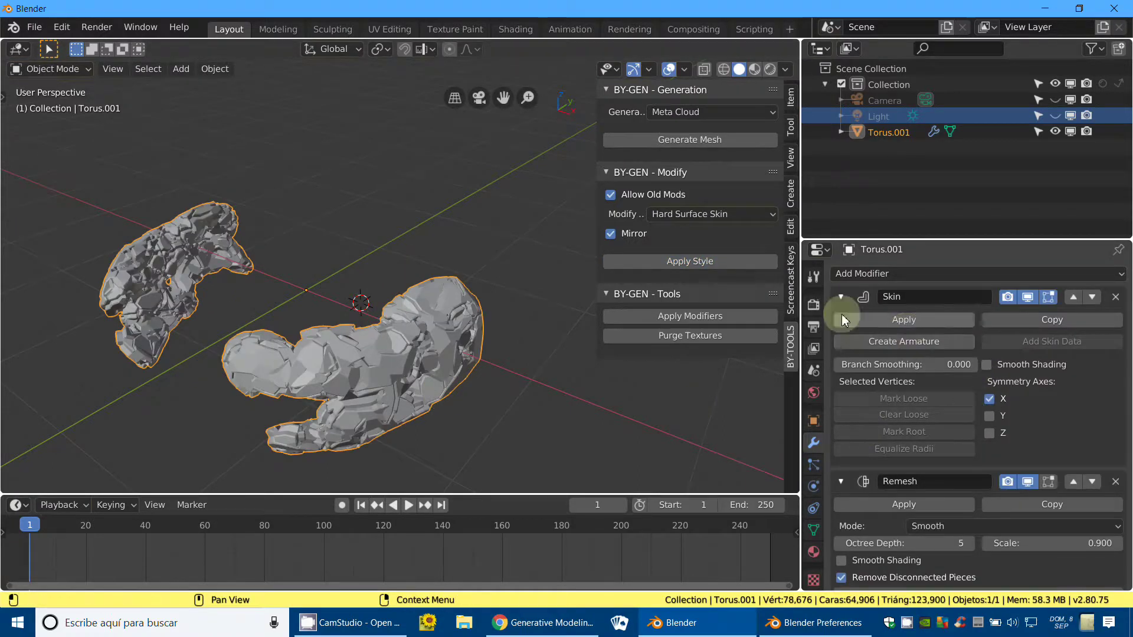
Step: Remove the torus's Skin modifier, leaving the Remesh modifier's settings shown
drag(841, 297, 844, 543)
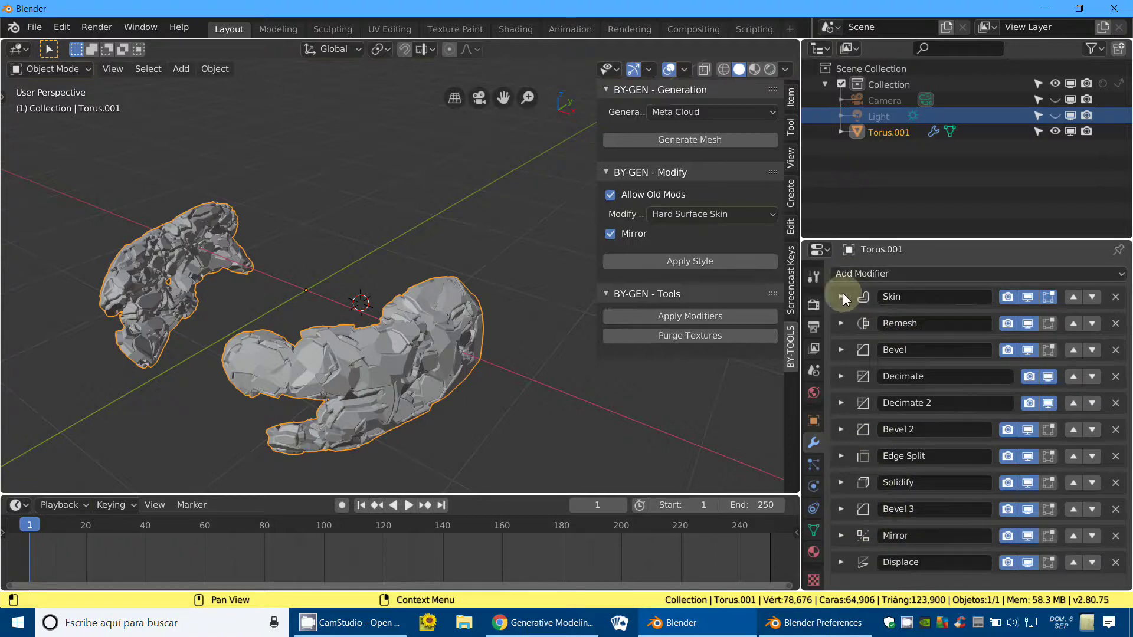
click(1116, 297)
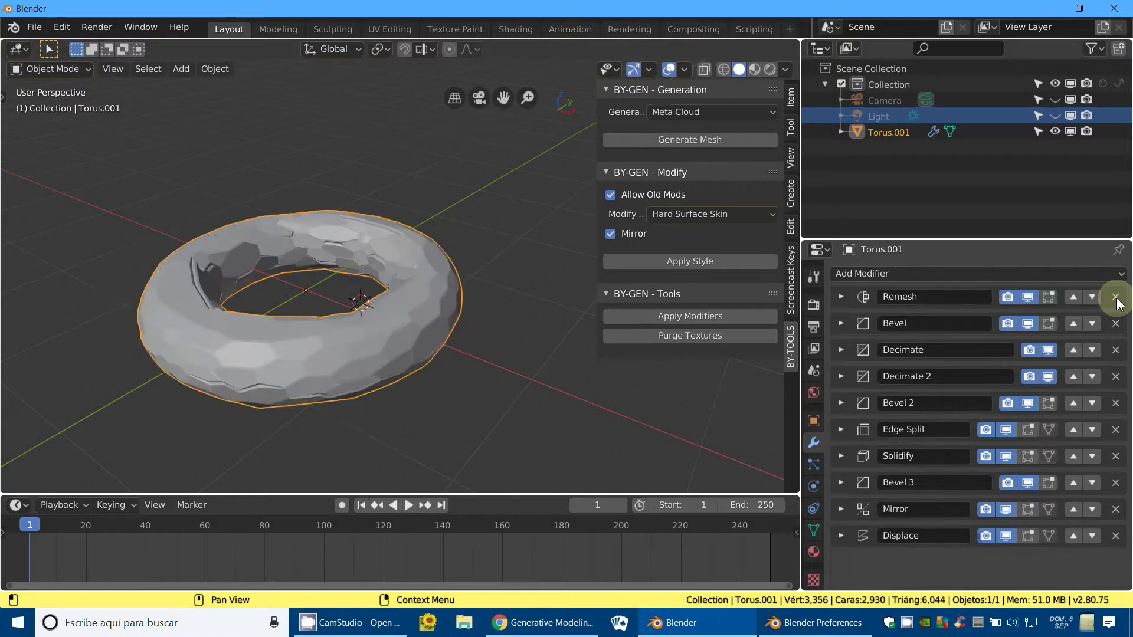
scroll(436, 356, up, 2)
scroll(455, 358, up, 2)
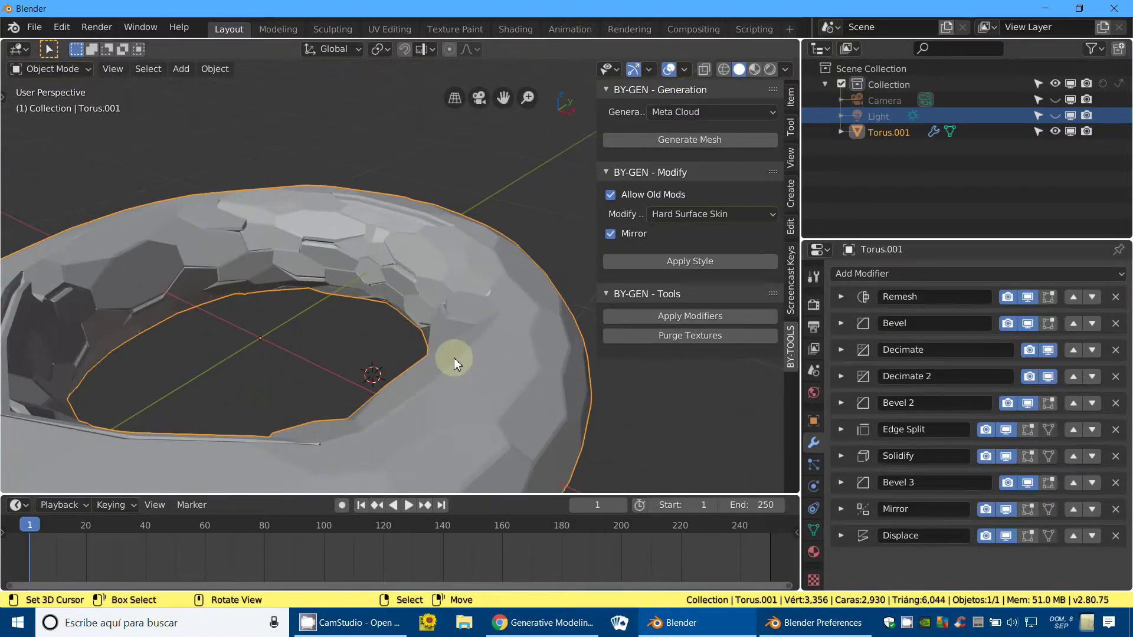
scroll(449, 343, up, 2)
scroll(318, 245, down, 2)
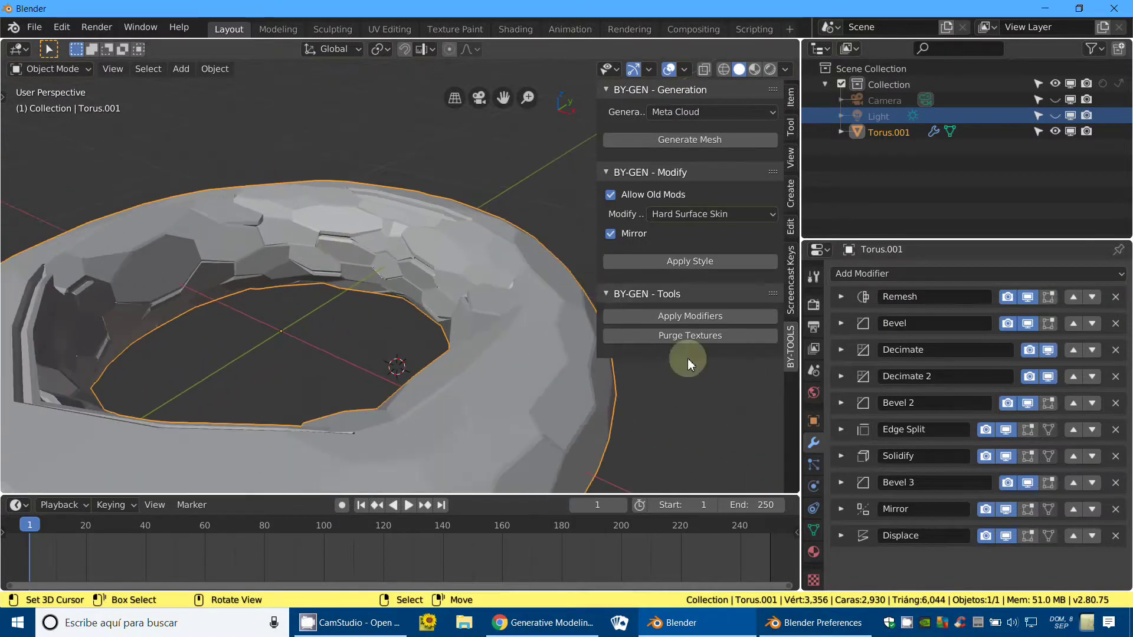
click(841, 297)
scroll(424, 342, down, 3)
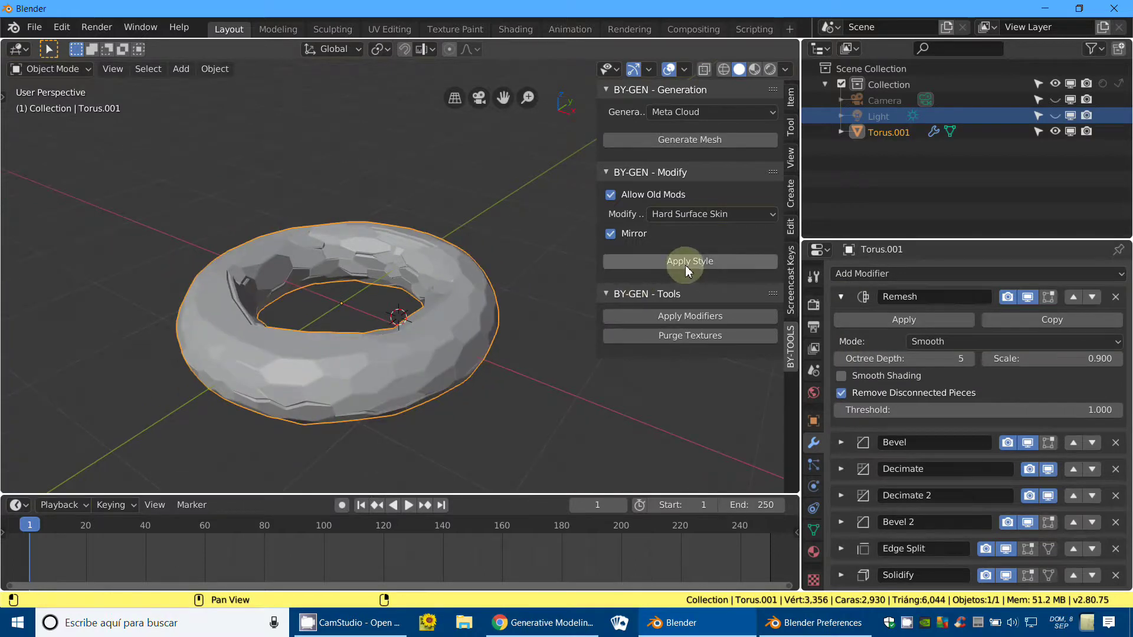
Step: Replace the torus with a new cube and subdivide its mesh
key(Delete)
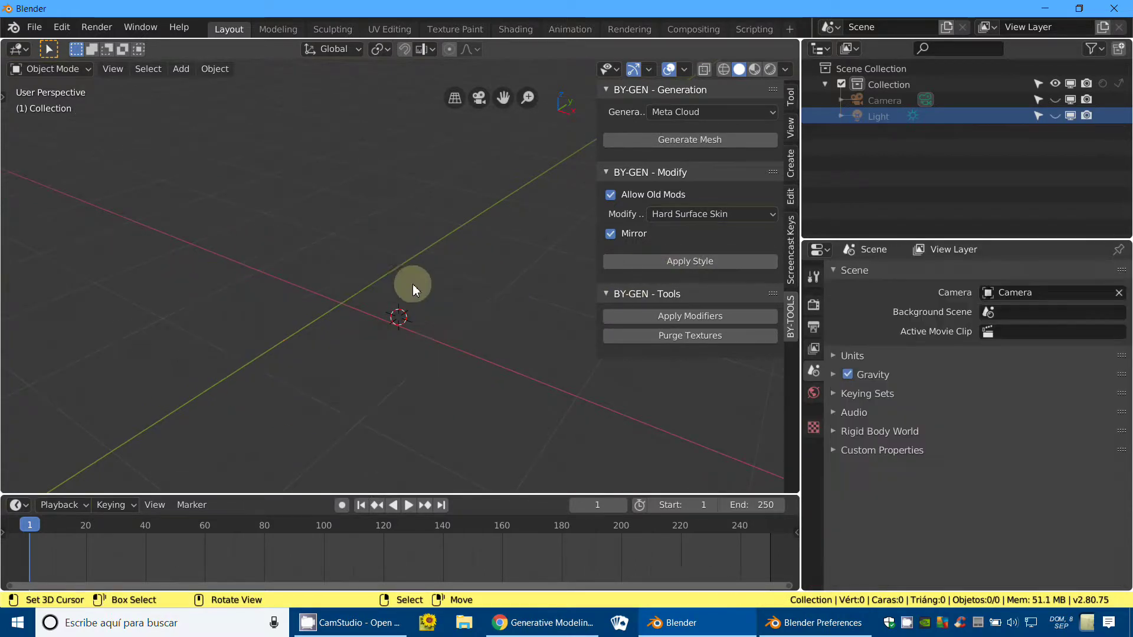
click(180, 68)
mouse_move(202, 87)
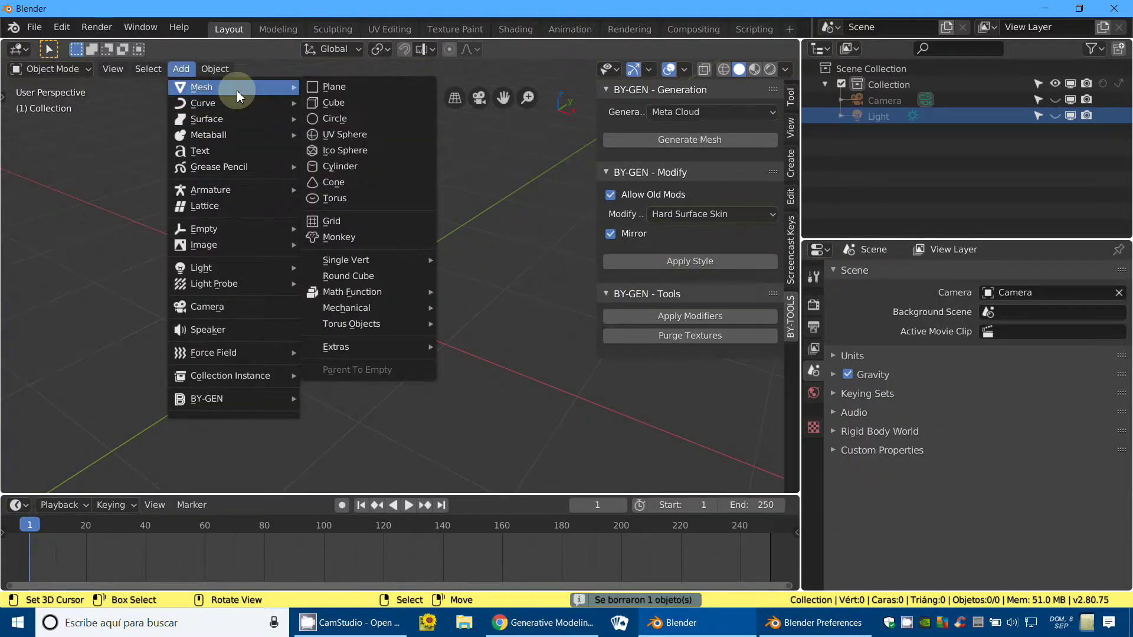
click(349, 102)
click(50, 69)
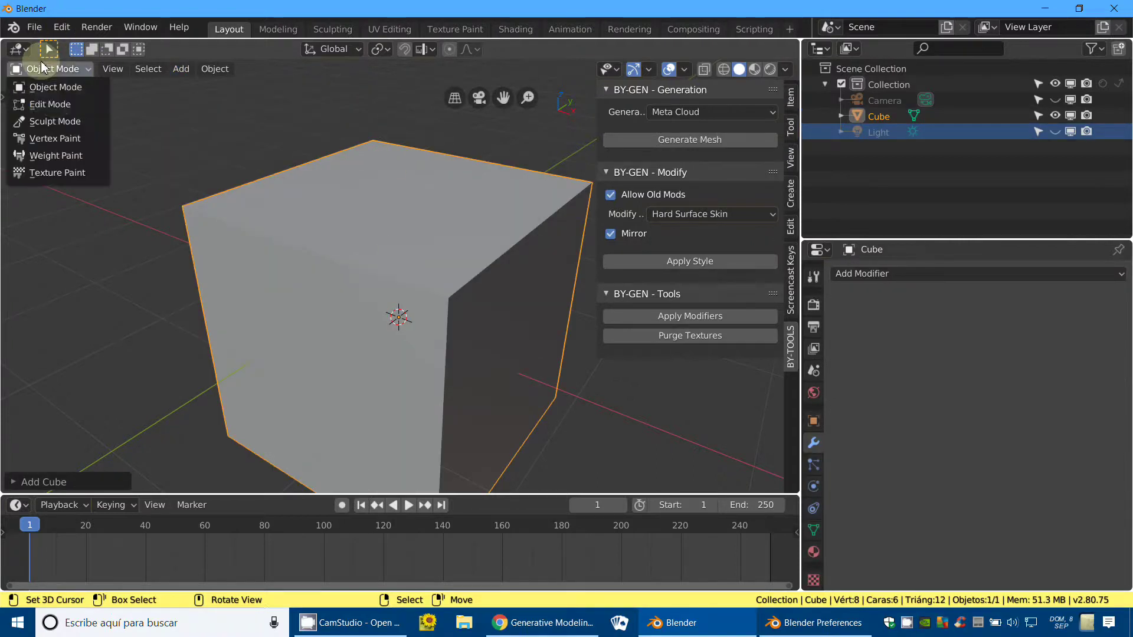
click(41, 104)
right_click(306, 175)
click(306, 175)
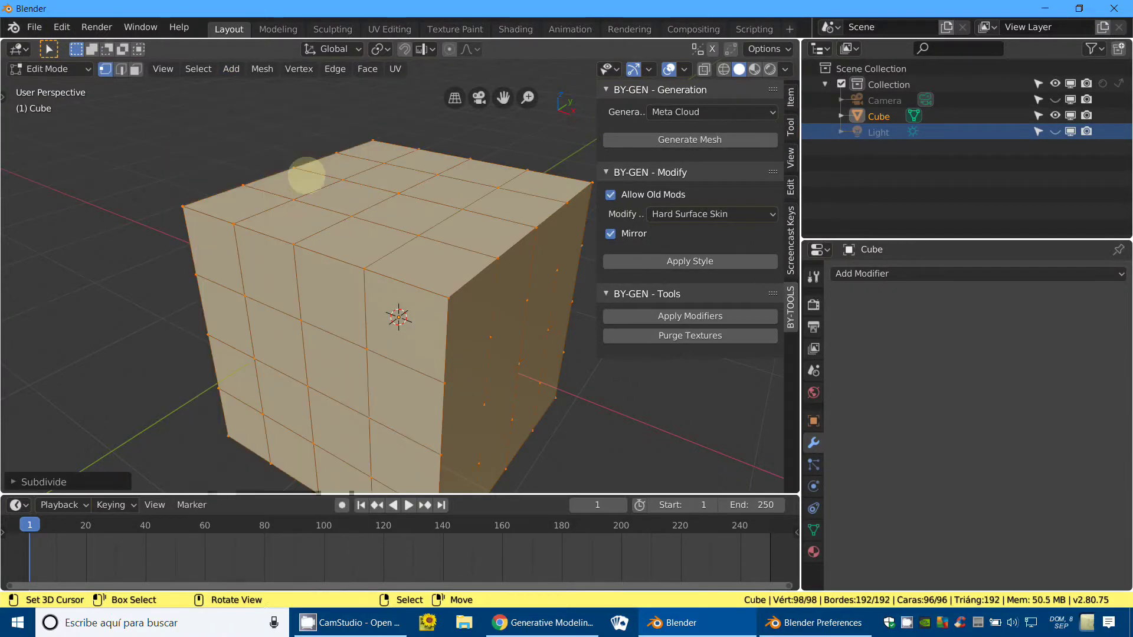
click(56, 69)
click(89, 95)
scroll(343, 206, down, 2)
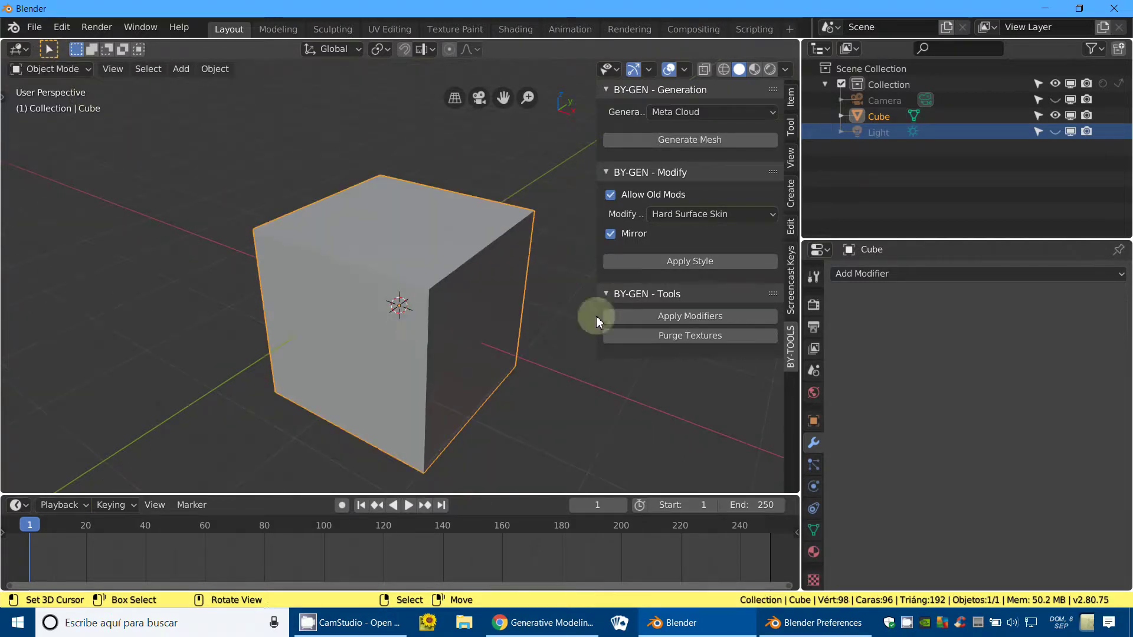
Step: Apply Hard Surface Skin to the cube, test removing its Skin modifier, then undo that
click(698, 264)
mouse_move(470, 344)
middle_down()
mouse_move(429, 343)
mouse_move(473, 322)
mouse_move(443, 309)
mouse_move(412, 329)
mouse_move(490, 319)
mouse_move(466, 353)
middle_up()
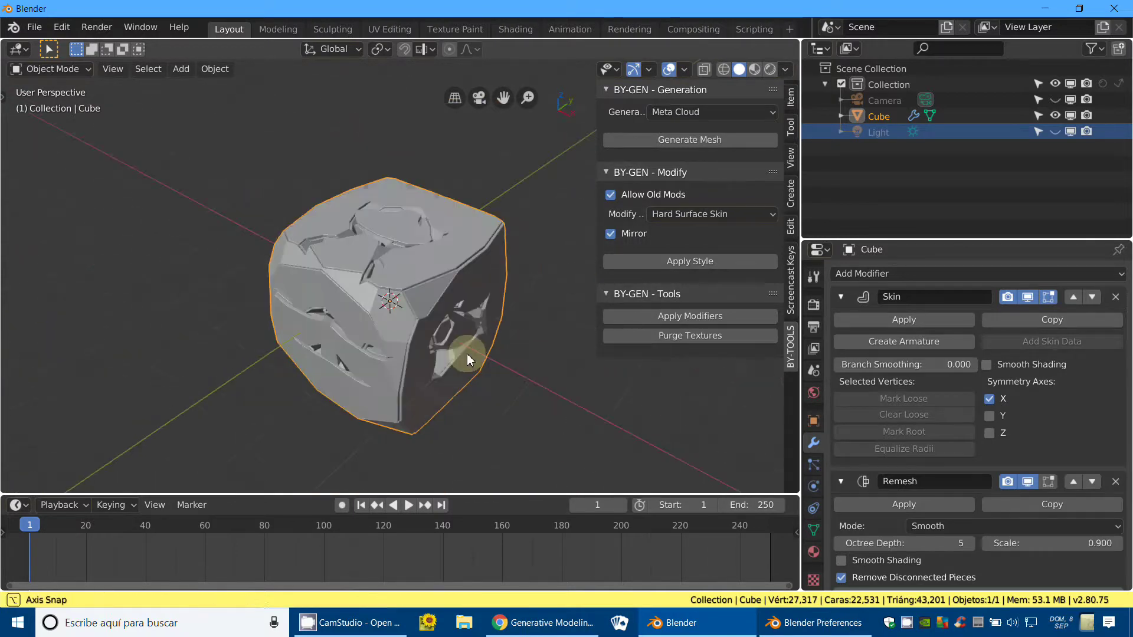
click(842, 299)
click(1115, 297)
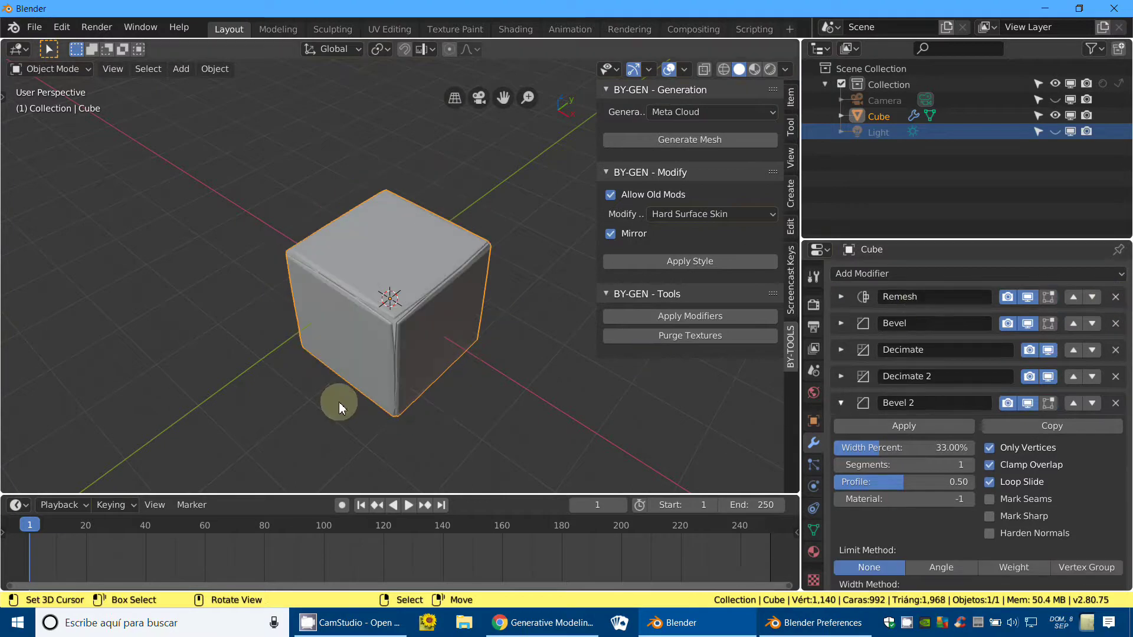
mouse_move(397, 359)
ctrl+middle_down()
mouse_move(411, 348)
mouse_move(412, 306)
mouse_move(433, 315)
ctrl+middle_up()
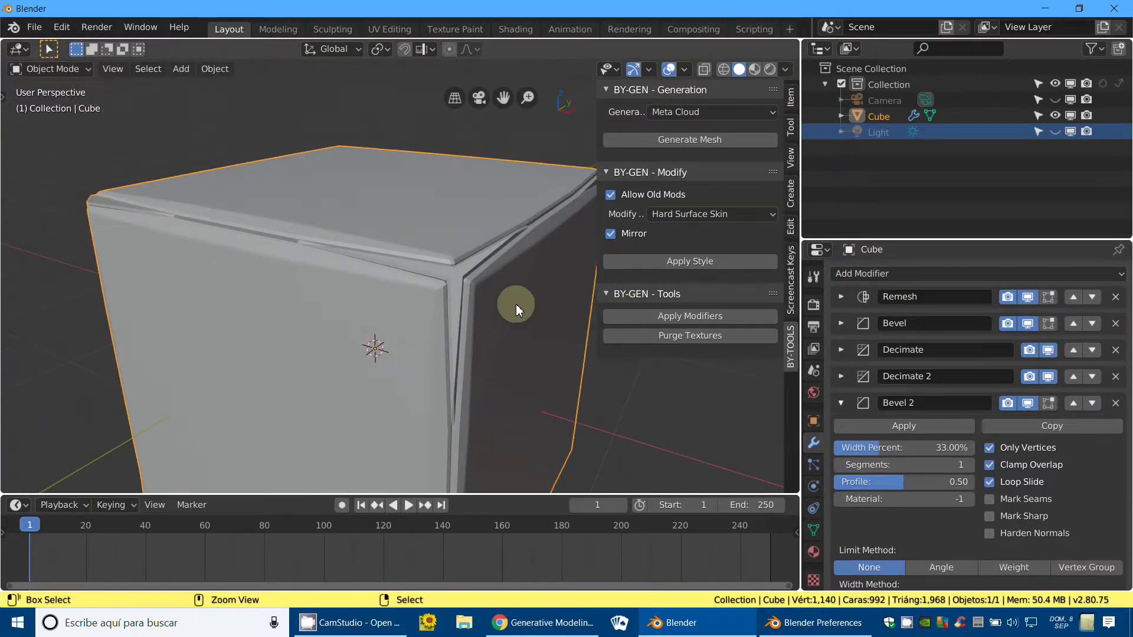
key(ctrl+z)
key(ctrl+z)
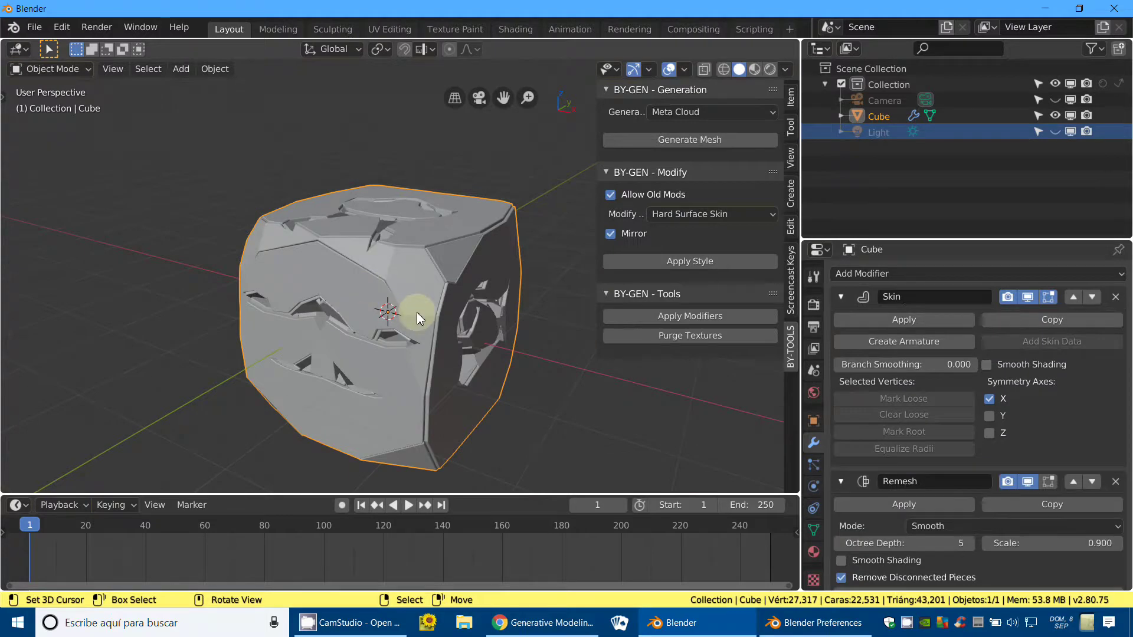
Step: Delete the cube and add a fresh torus at the world origin
key(x)
click(416, 313)
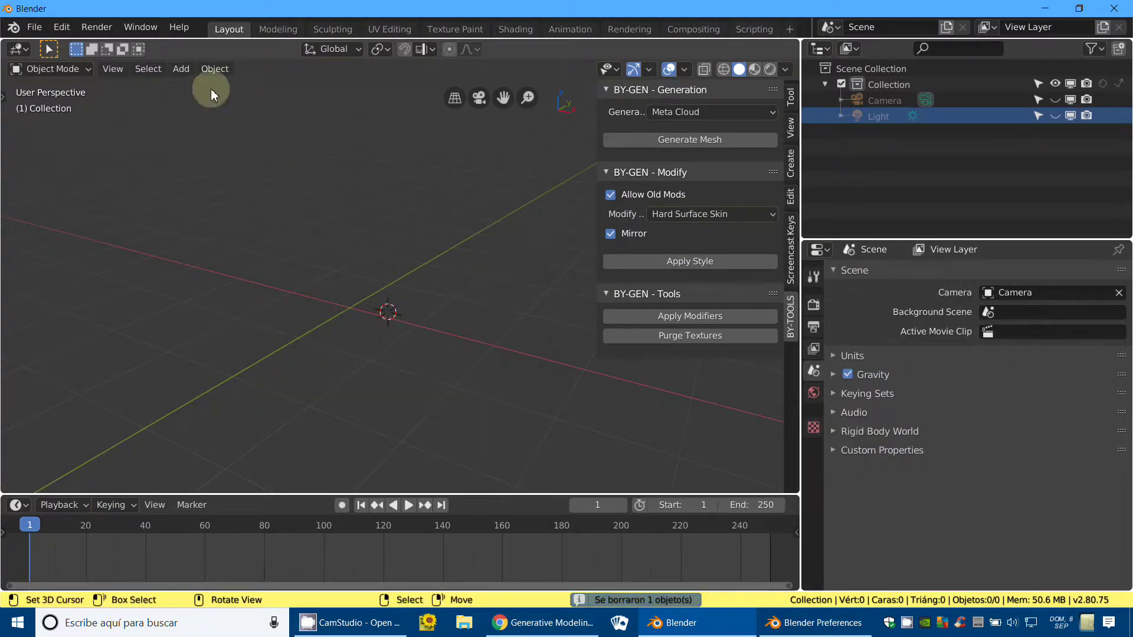
click(181, 69)
mouse_move(202, 87)
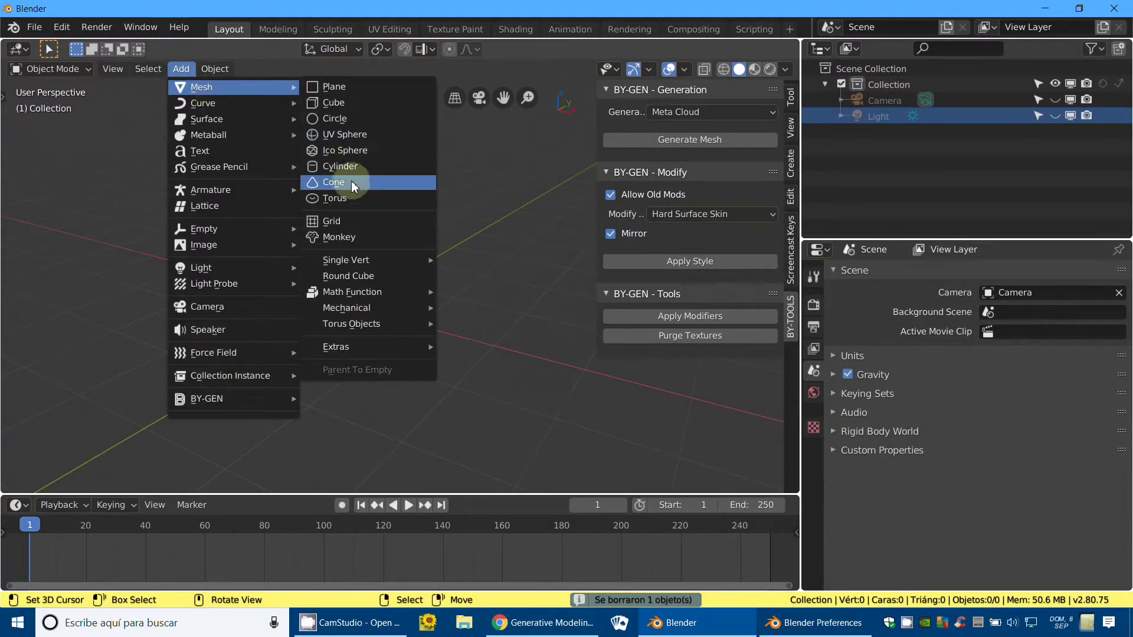
click(345, 198)
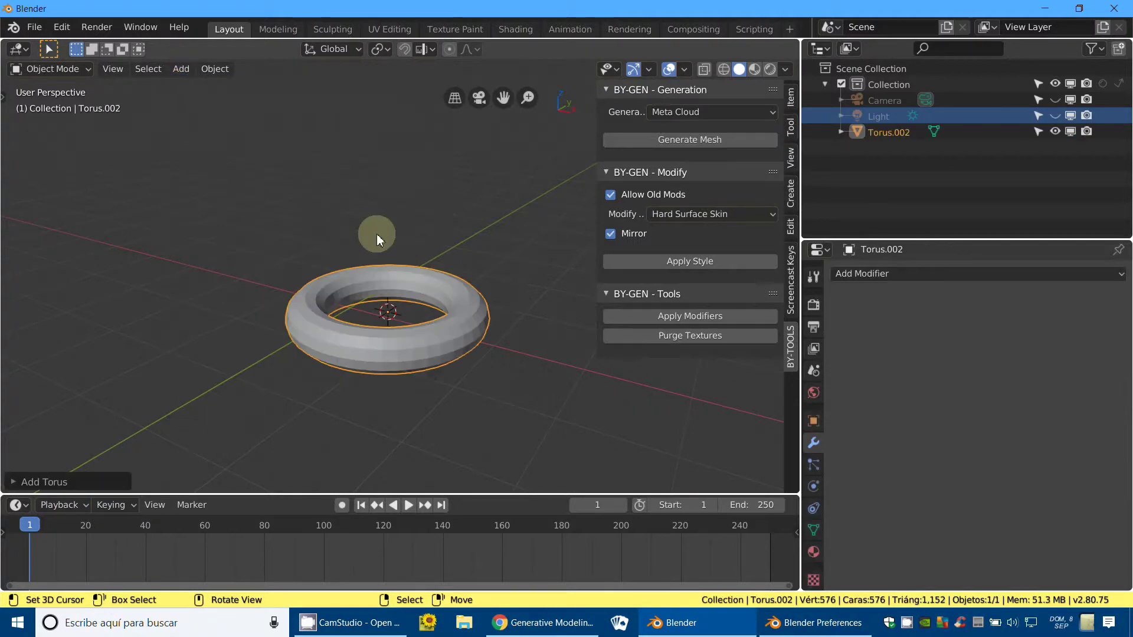
key(alt+g)
middle_drag(444, 295, 445, 332)
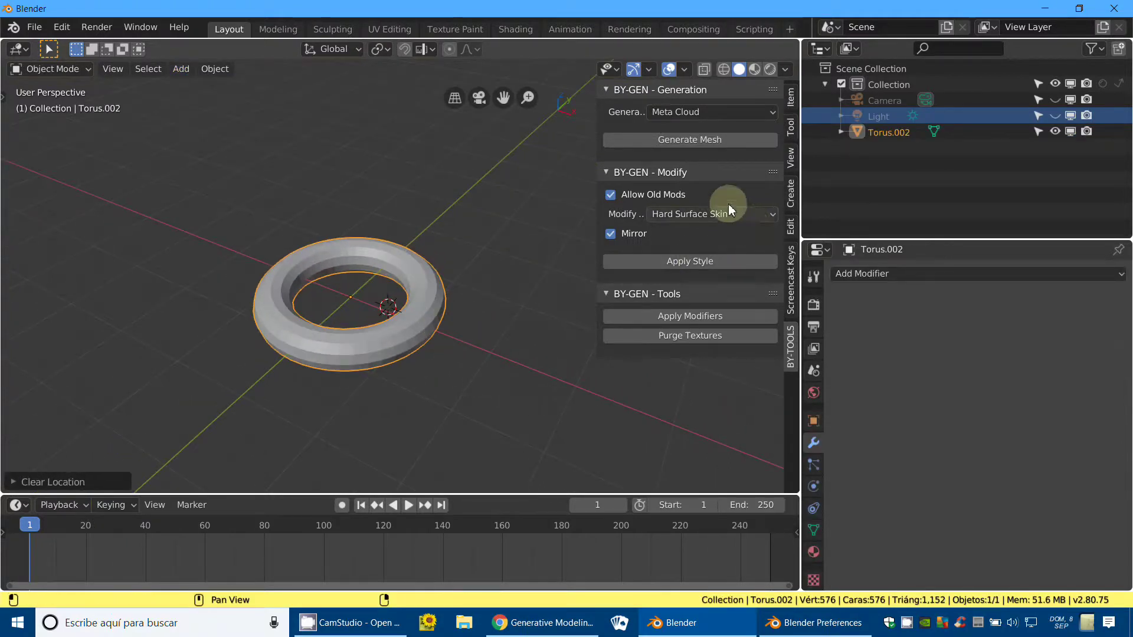
Step: Apply the Hard Padding style to the torus
click(704, 215)
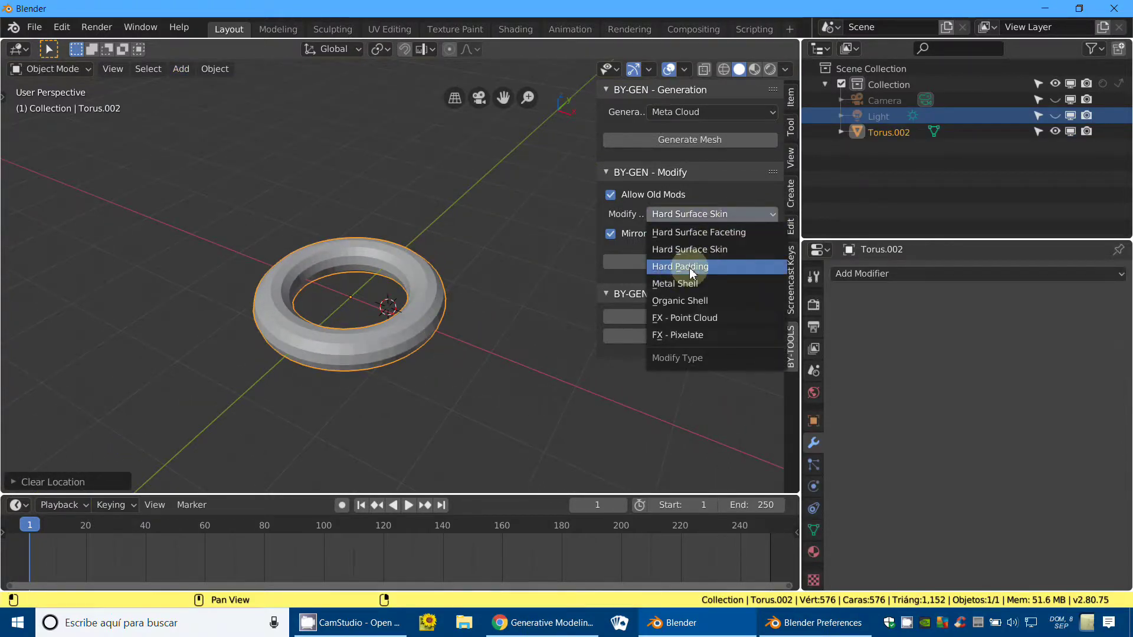
click(690, 266)
scroll(473, 358, up, 3)
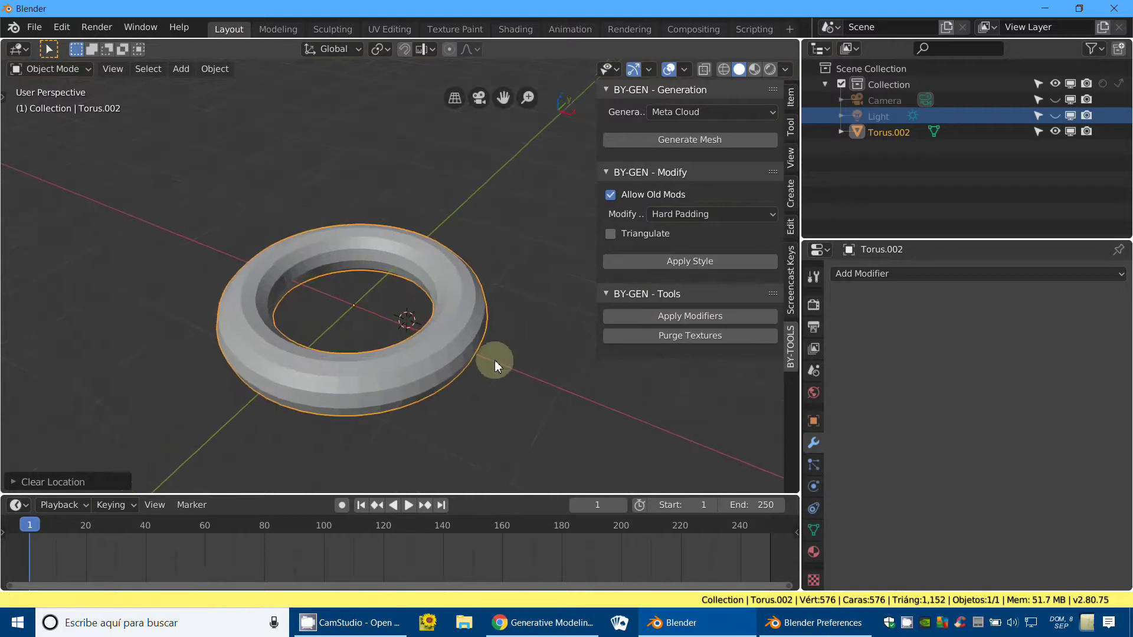
click(690, 260)
scroll(413, 399, up, 2)
scroll(394, 332, up, 2)
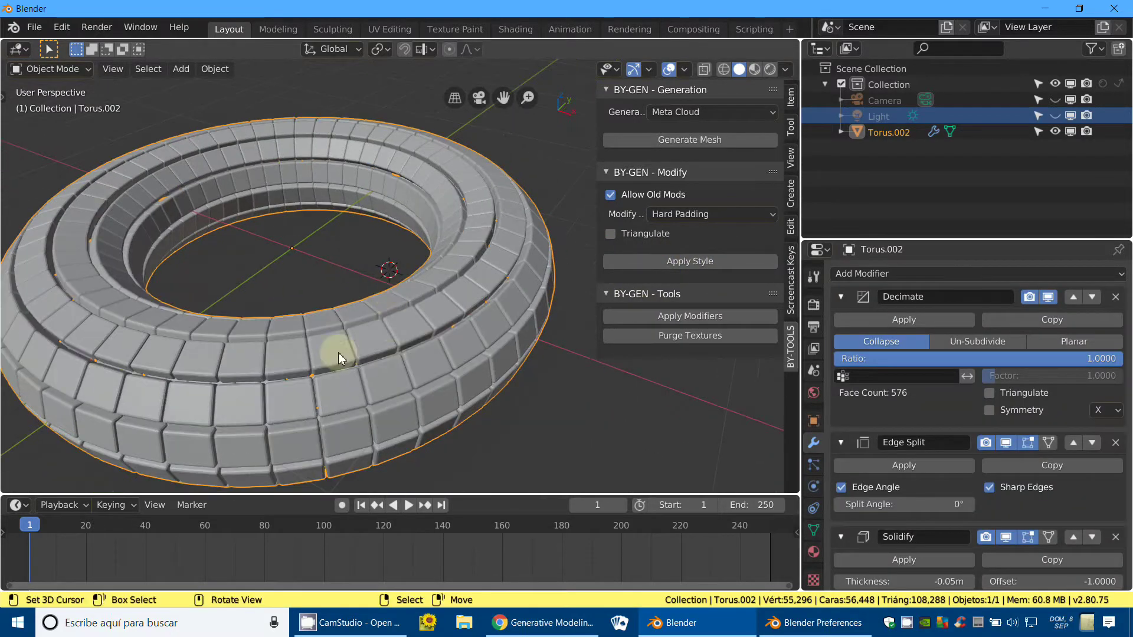
middle_drag(375, 344, 359, 320)
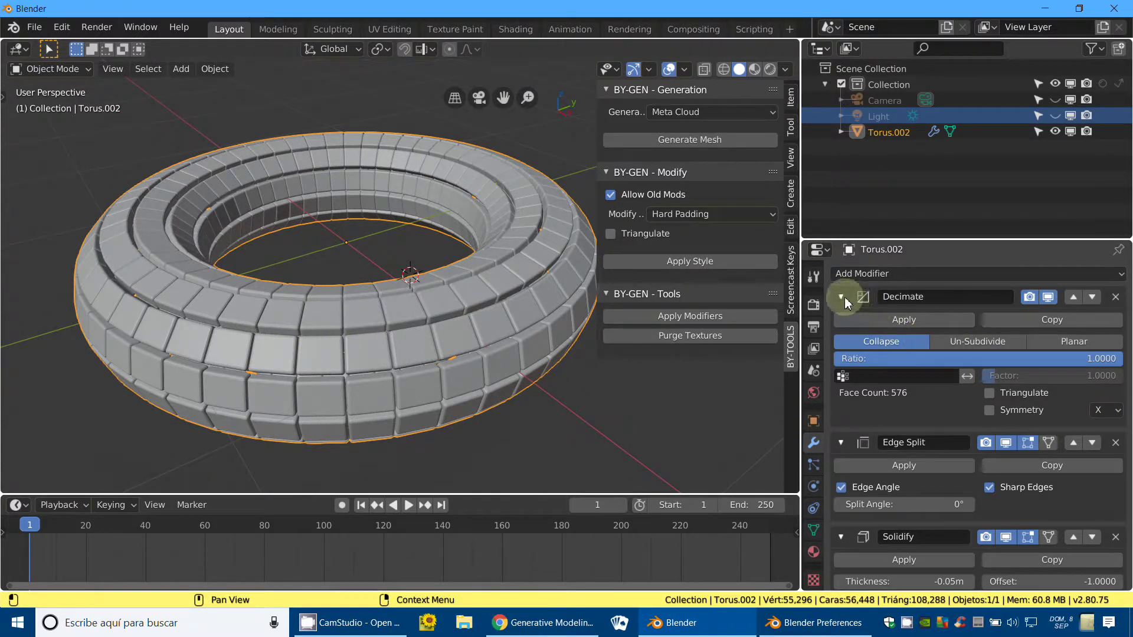
Step: Lower the Decimate ratio to about 0.29 and inspect the faceted torus
mouse_move(1036, 358)
mouse_down()
mouse_move(946, 364)
mouse_move(964, 354)
mouse_up()
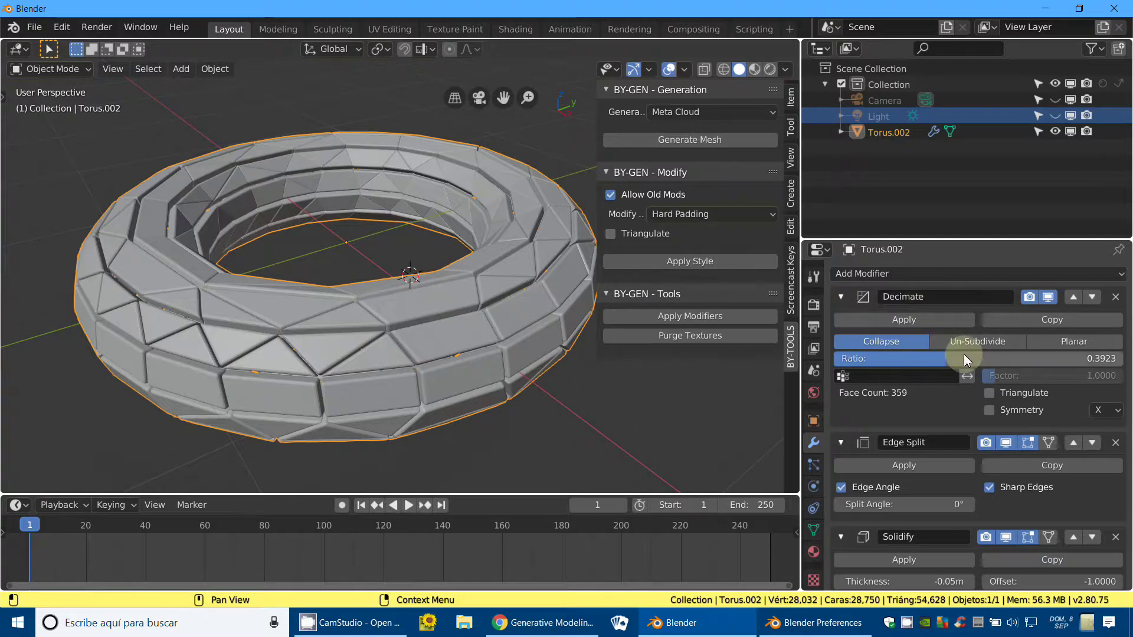
drag(957, 363, 936, 362)
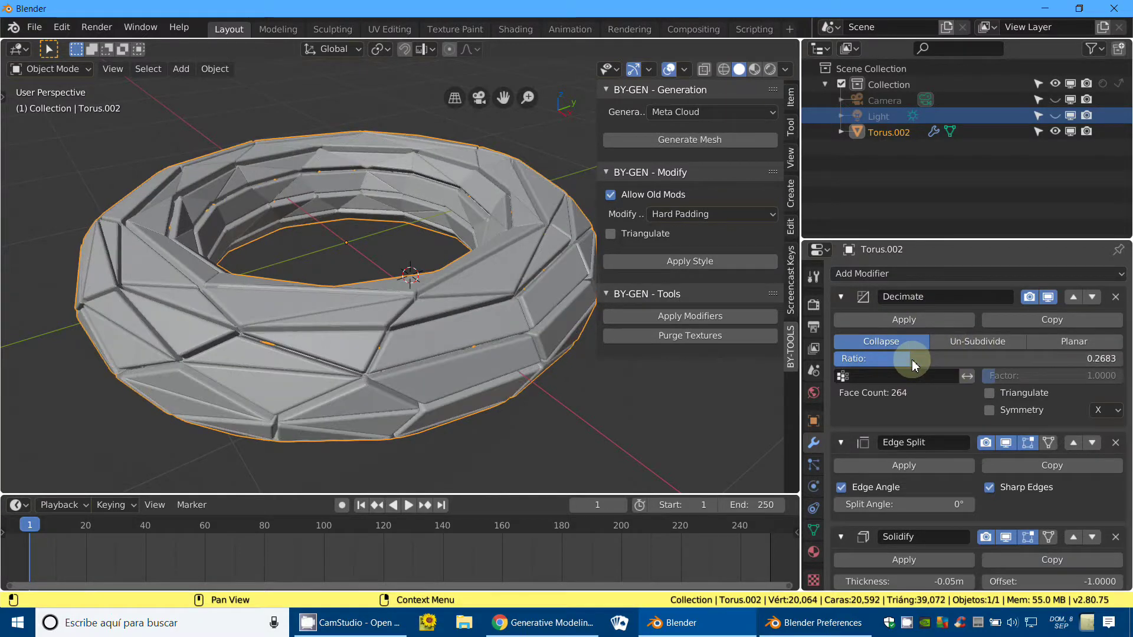
middle_drag(327, 360, 412, 375)
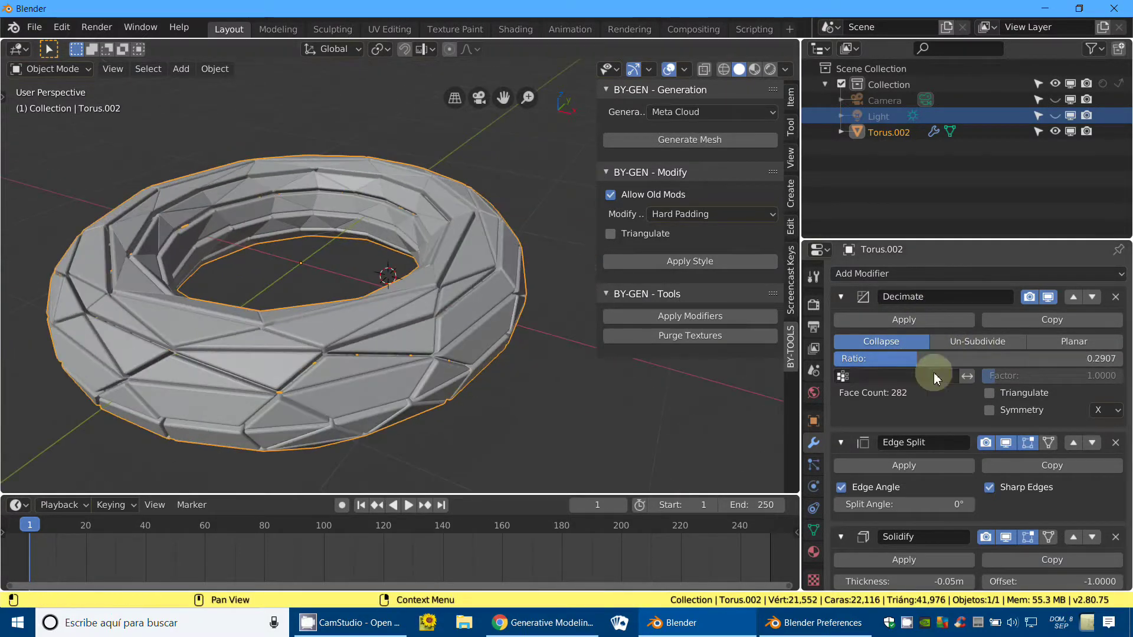
scroll(885, 448, down, 5)
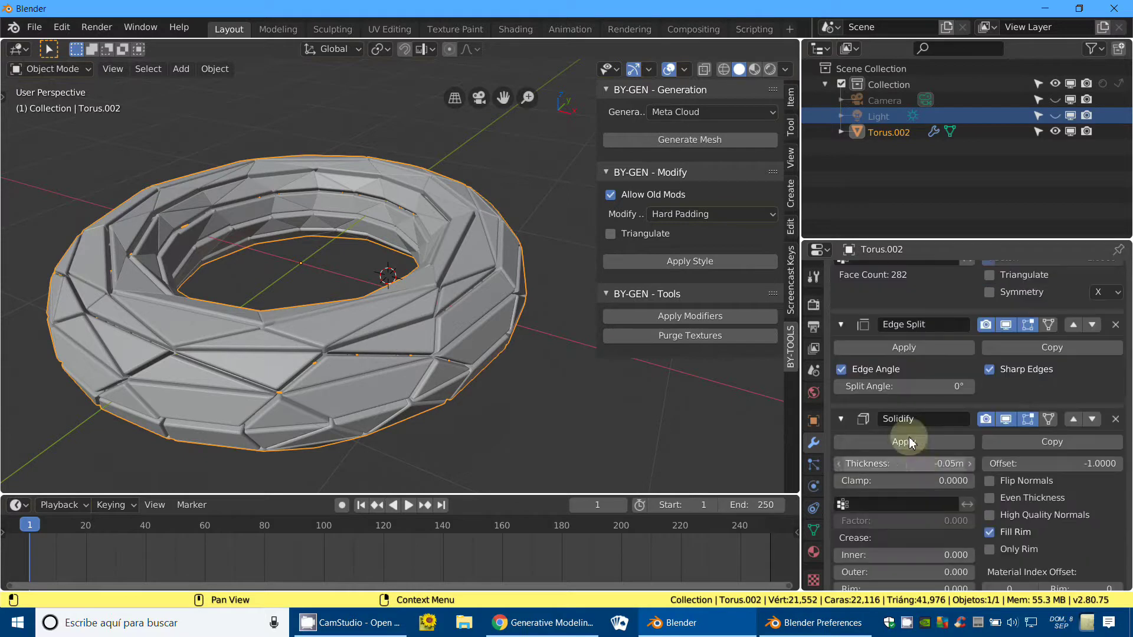
click(841, 324)
click(842, 351)
mouse_move(354, 304)
middle_down()
mouse_move(418, 373)
mouse_move(568, 318)
middle_up()
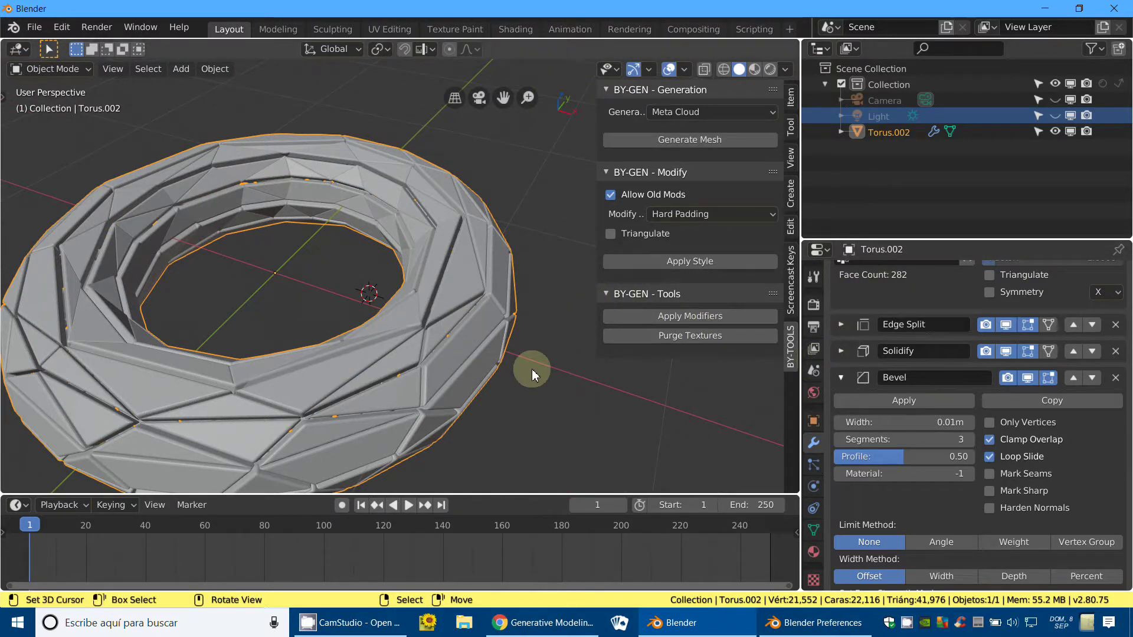
middle_drag(560, 378, 326, 335)
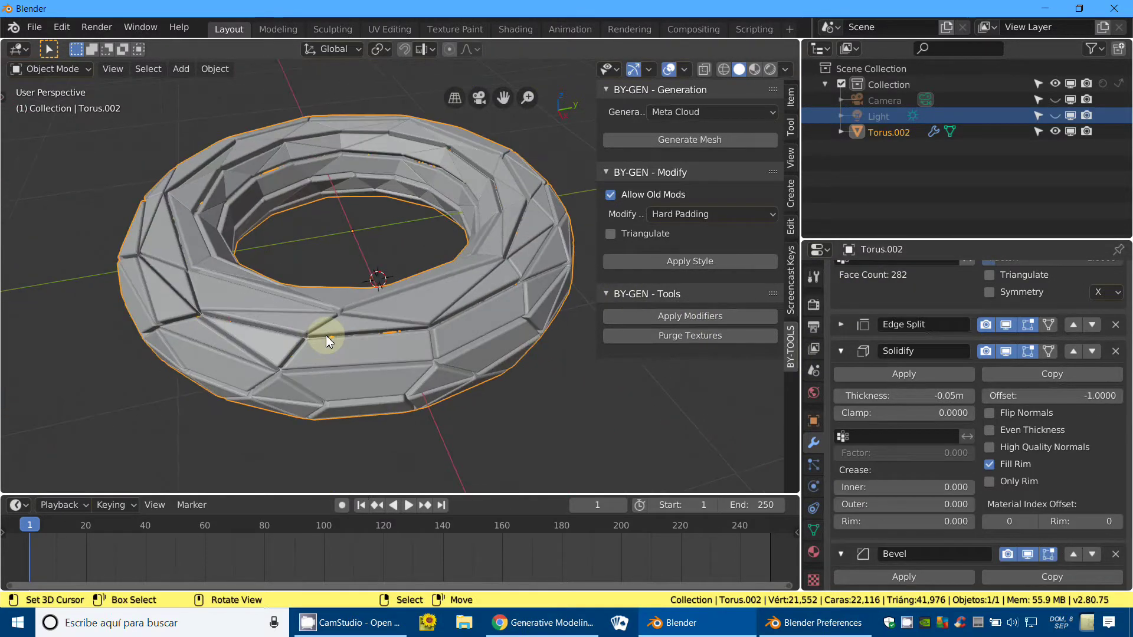
Step: Delete the torus and add a new cube with a subdivided mesh
key(Delete)
click(175, 71)
mouse_move(202, 86)
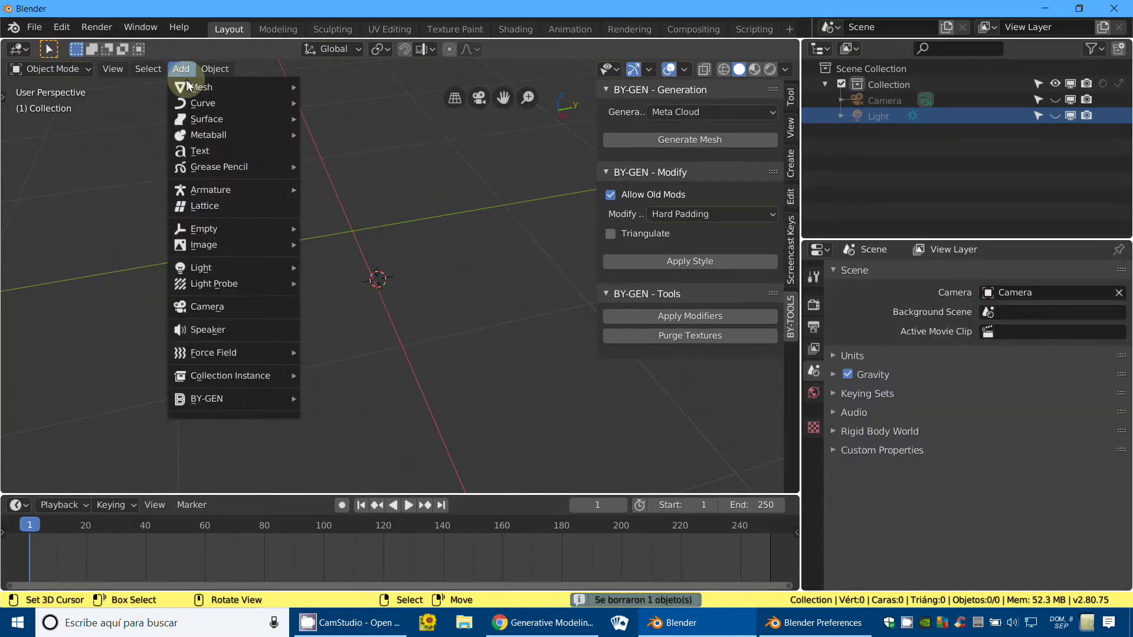
click(350, 109)
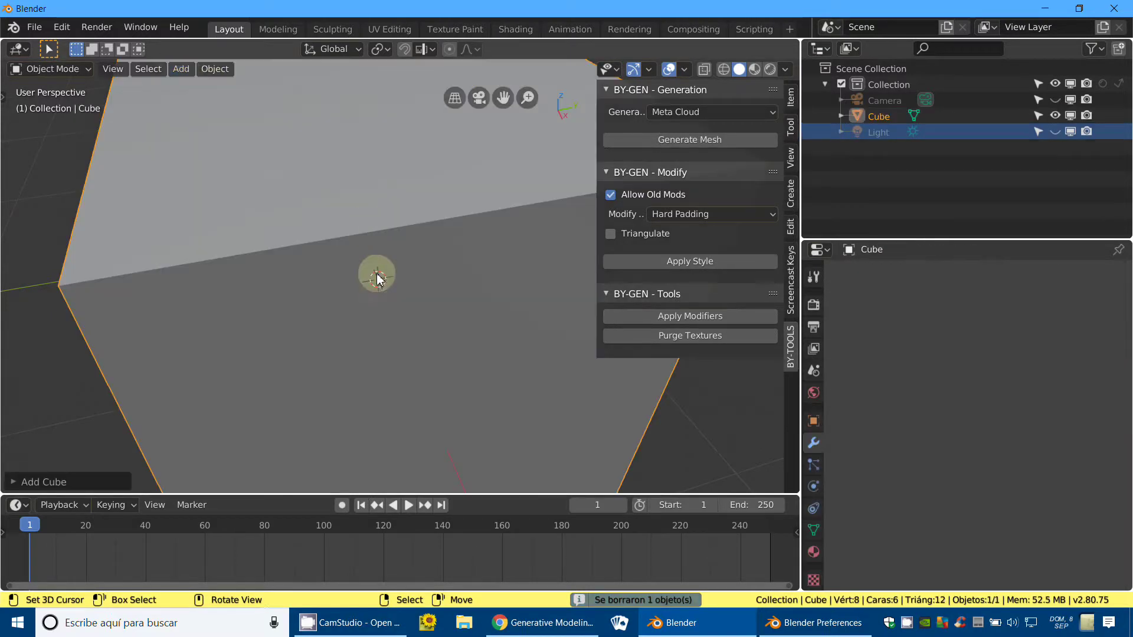
key(KP_Decimal)
key(KP_1)
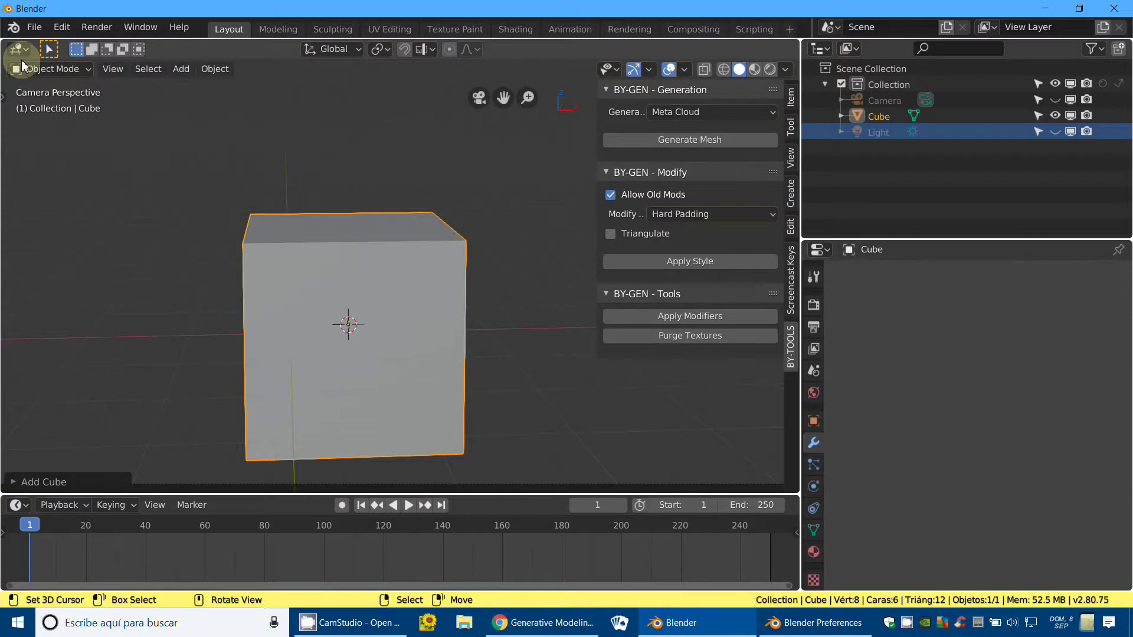
click(35, 70)
click(50, 104)
right_click(351, 271)
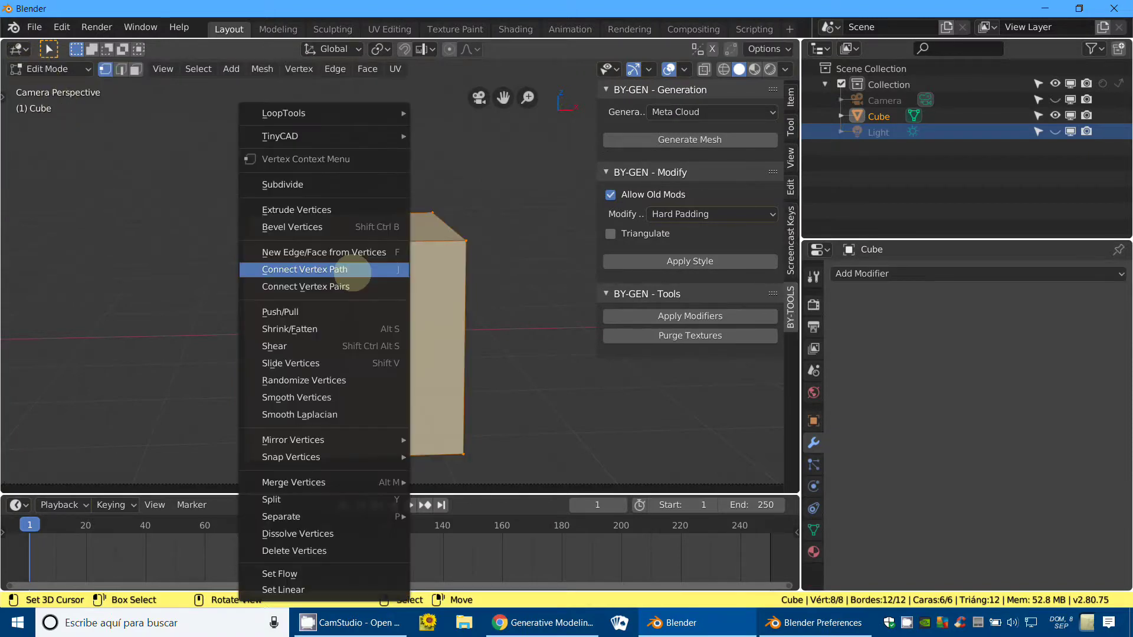
click(348, 185)
middle_drag(348, 185, 243, 276)
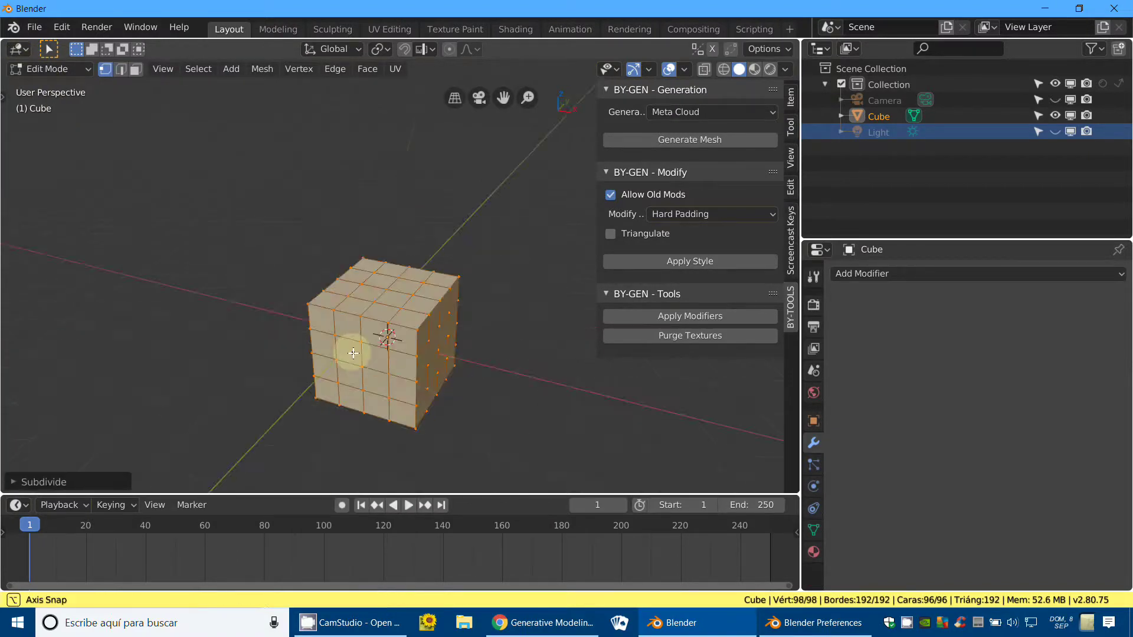
click(47, 69)
click(59, 89)
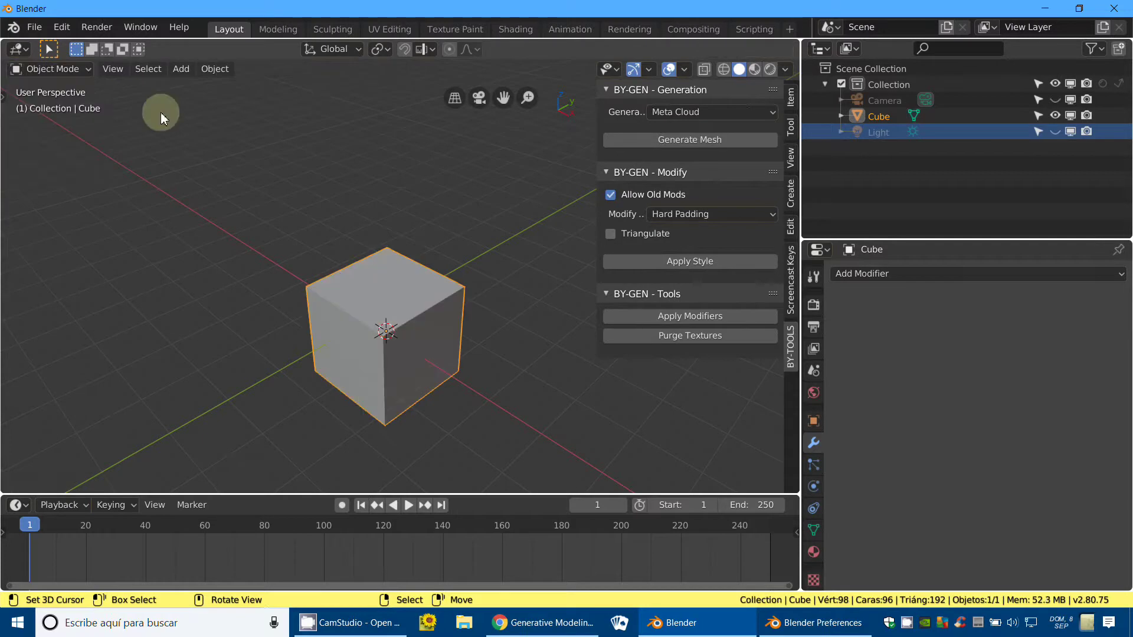
Step: Apply Hard Padding to the cube, inspect the padded panels, then undo it
click(689, 261)
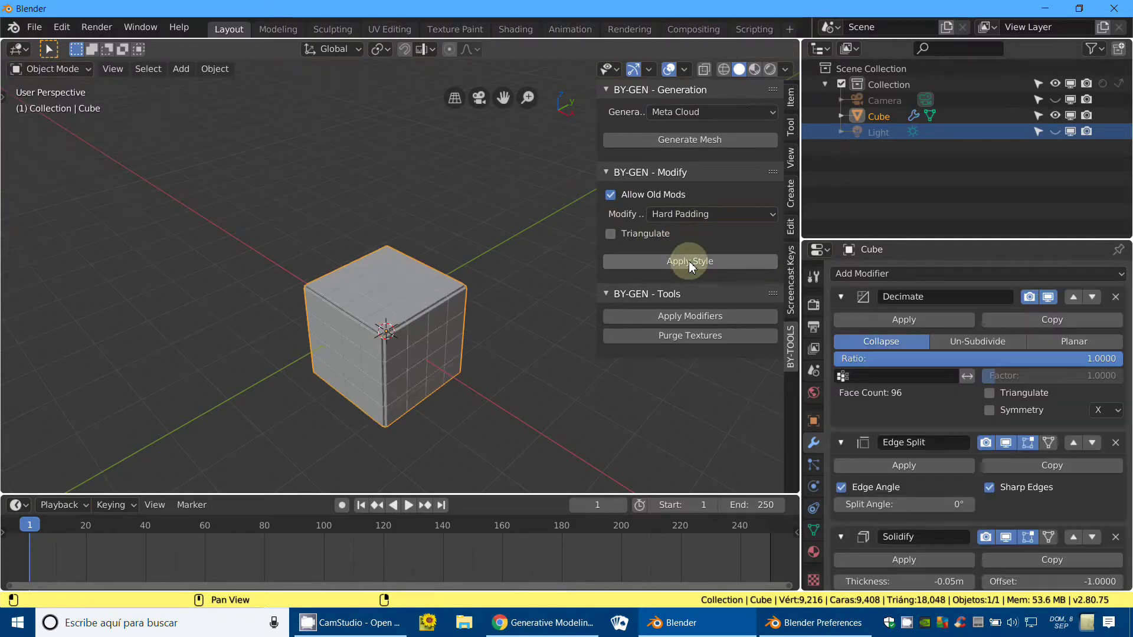
middle_drag(443, 379, 454, 337)
scroll(454, 336, down, 2)
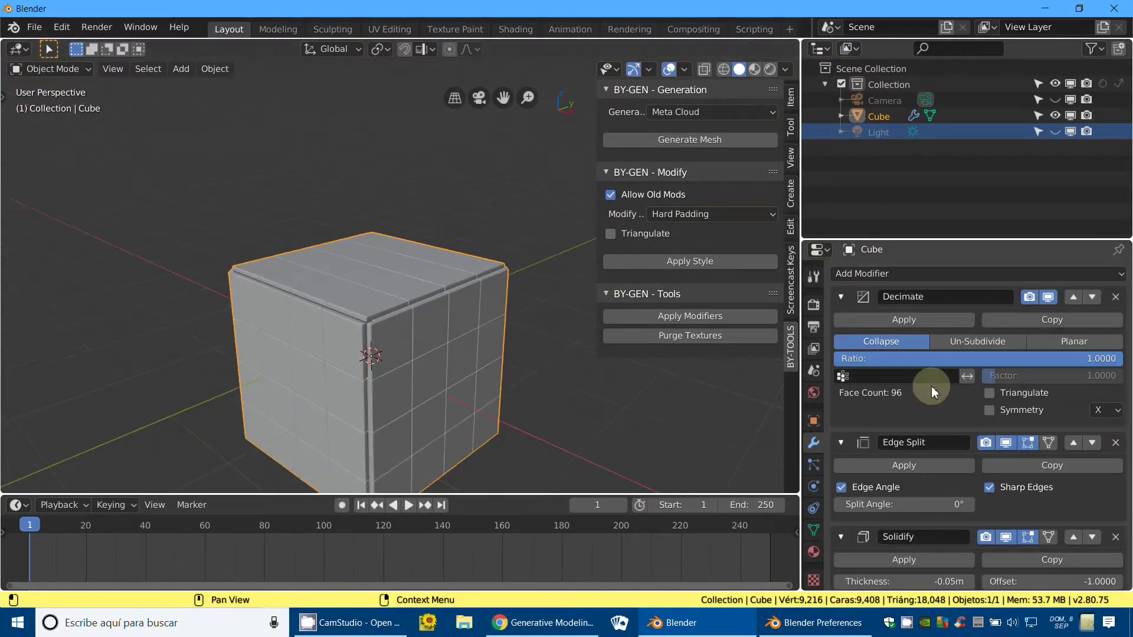
drag(841, 297, 843, 414)
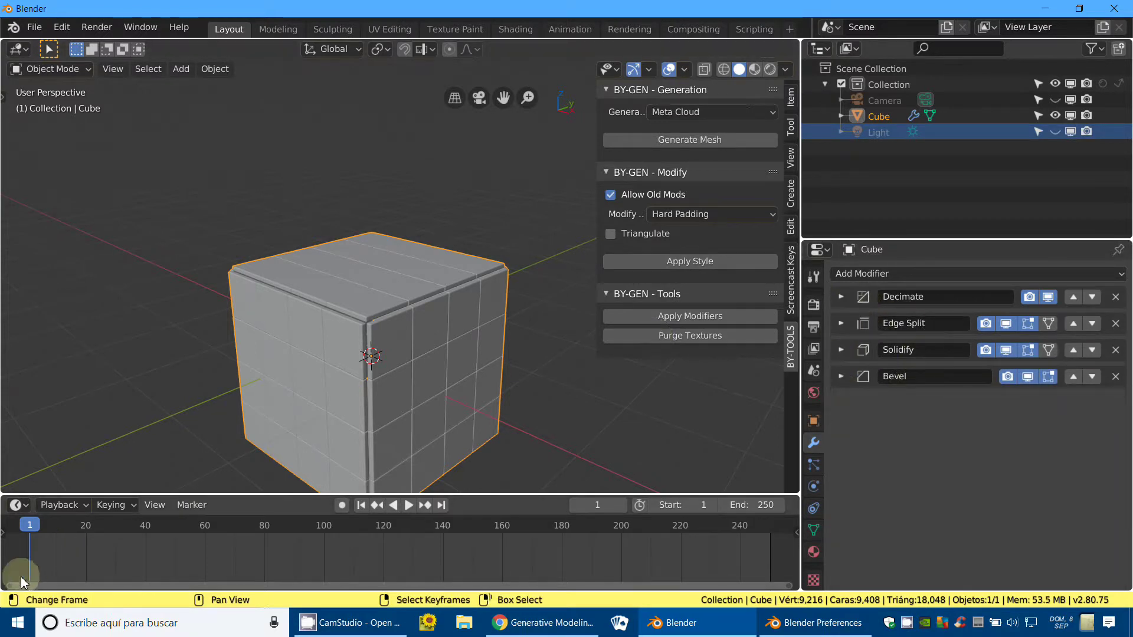
mouse_move(34, 565)
mouse_down()
mouse_move(264, 573)
mouse_move(19, 584)
mouse_move(31, 583)
mouse_up()
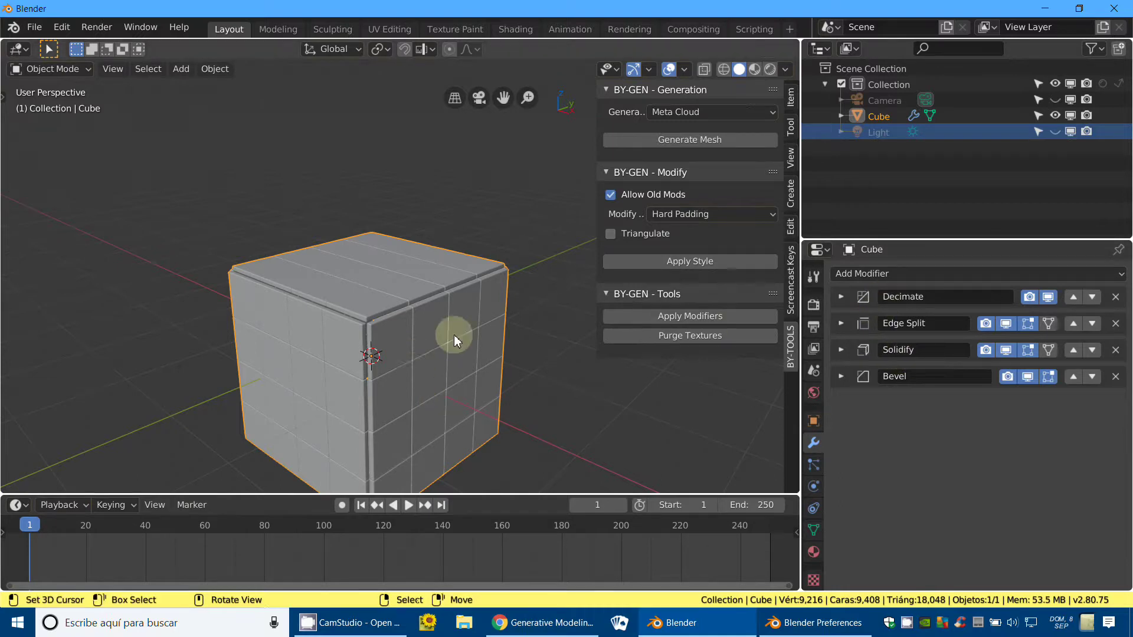
mouse_move(442, 370)
middle_down()
mouse_move(504, 338)
mouse_move(486, 363)
mouse_move(504, 353)
mouse_move(541, 272)
middle_up()
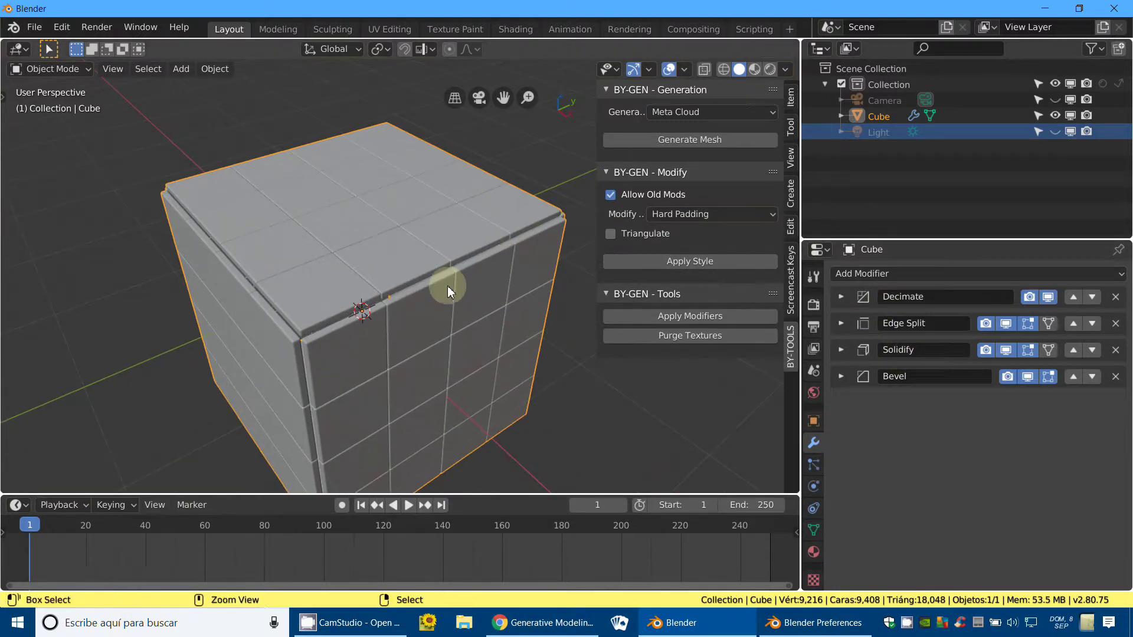
key(ctrl+z)
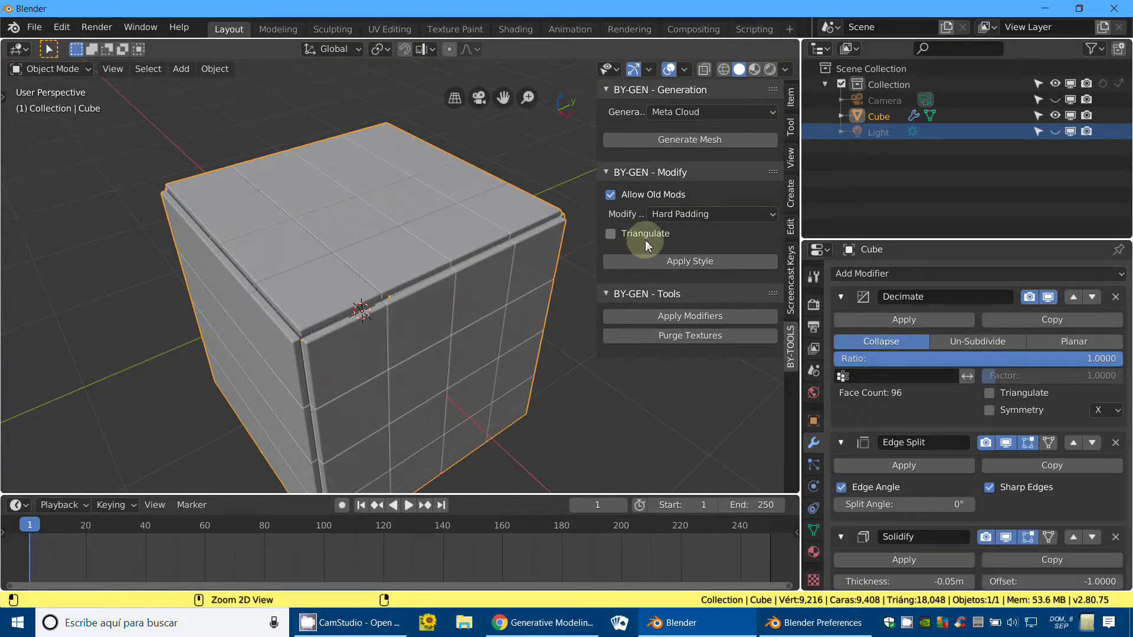
Step: Reapply Hard Padding to the plain cube with Triangulate enabled
key(ctrl+z)
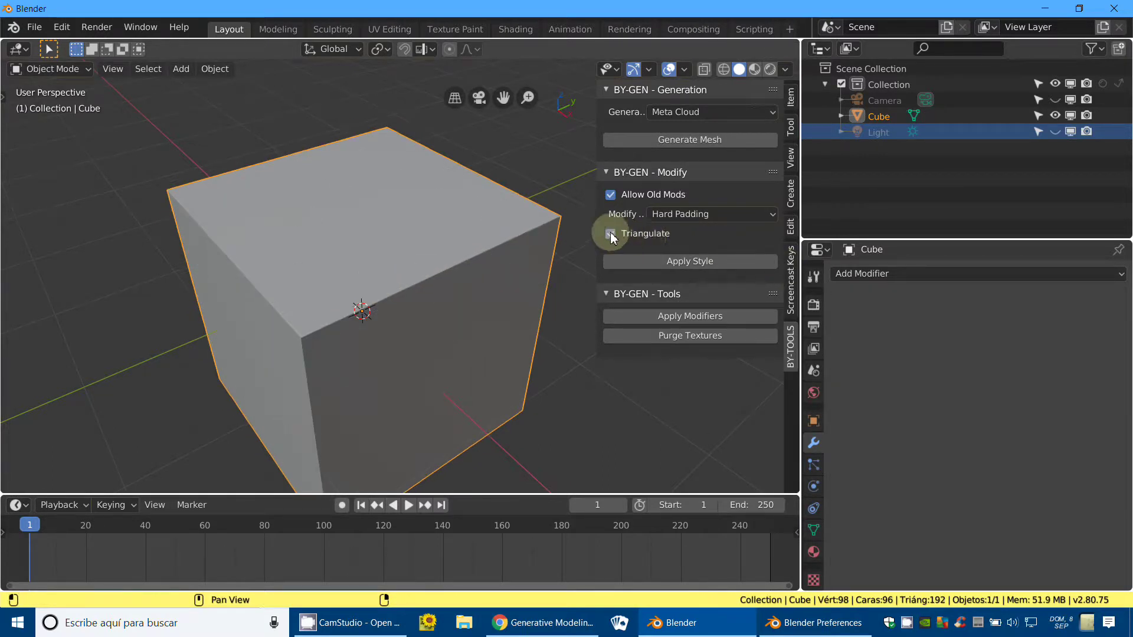
click(611, 234)
click(678, 261)
middle_drag(505, 337, 354, 322)
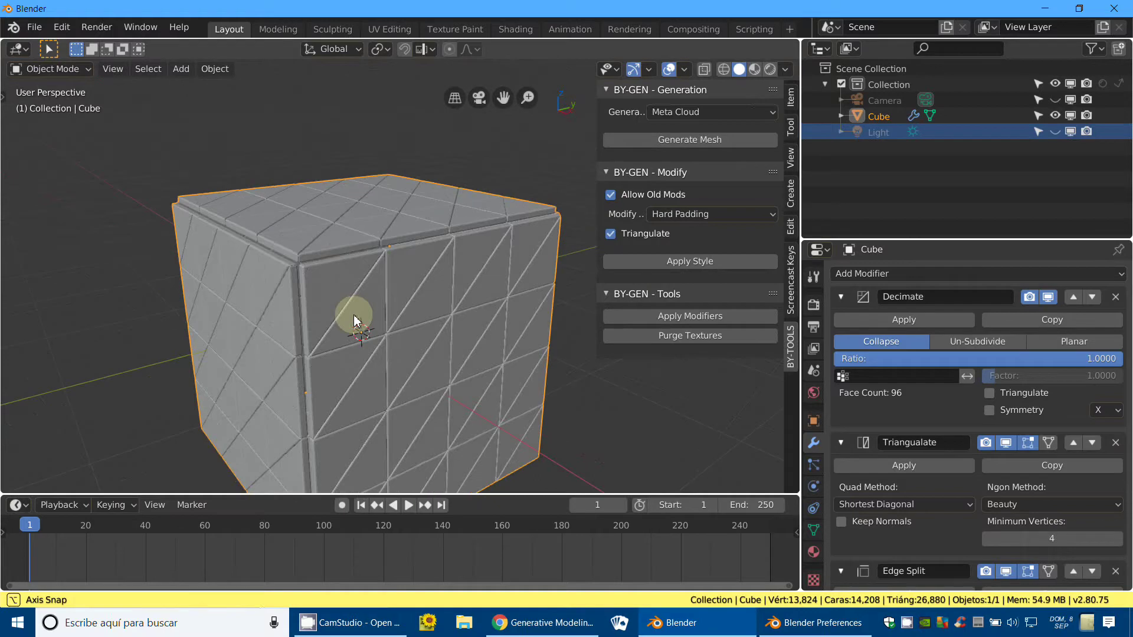
scroll(359, 312, up, 3)
scroll(336, 265, up, 4)
mouse_move(316, 227)
middle_down()
mouse_move(361, 227)
mouse_move(351, 216)
mouse_move(334, 263)
middle_up()
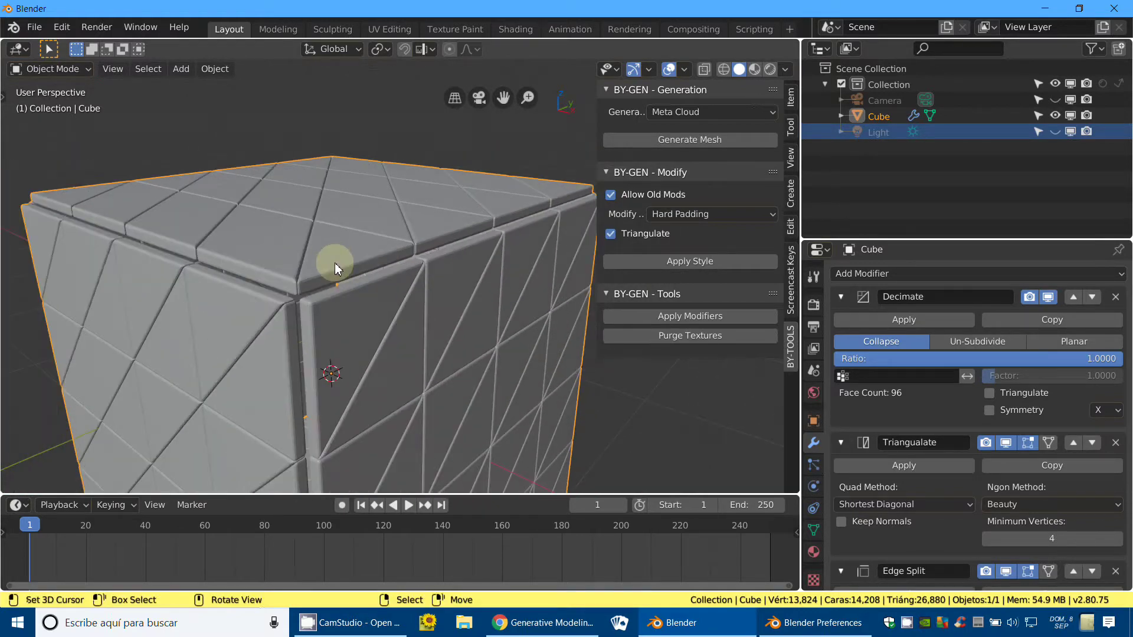
scroll(334, 263, down, 5)
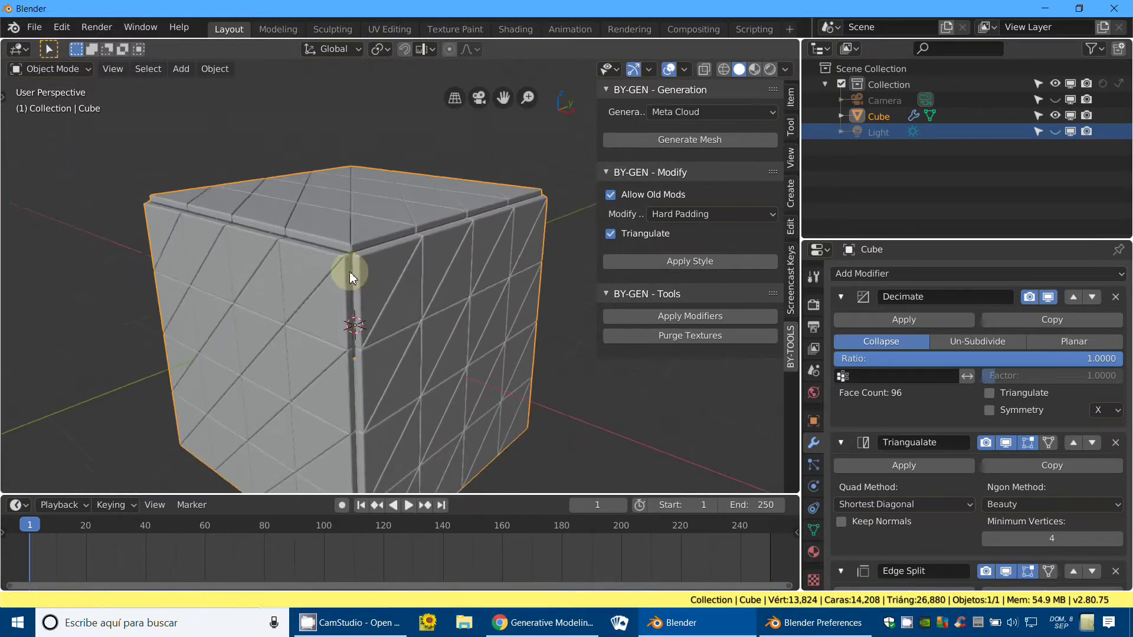
Step: Delete the triangulated Hard Padding cube
key(x)
click(324, 217)
click(187, 74)
mouse_move(202, 86)
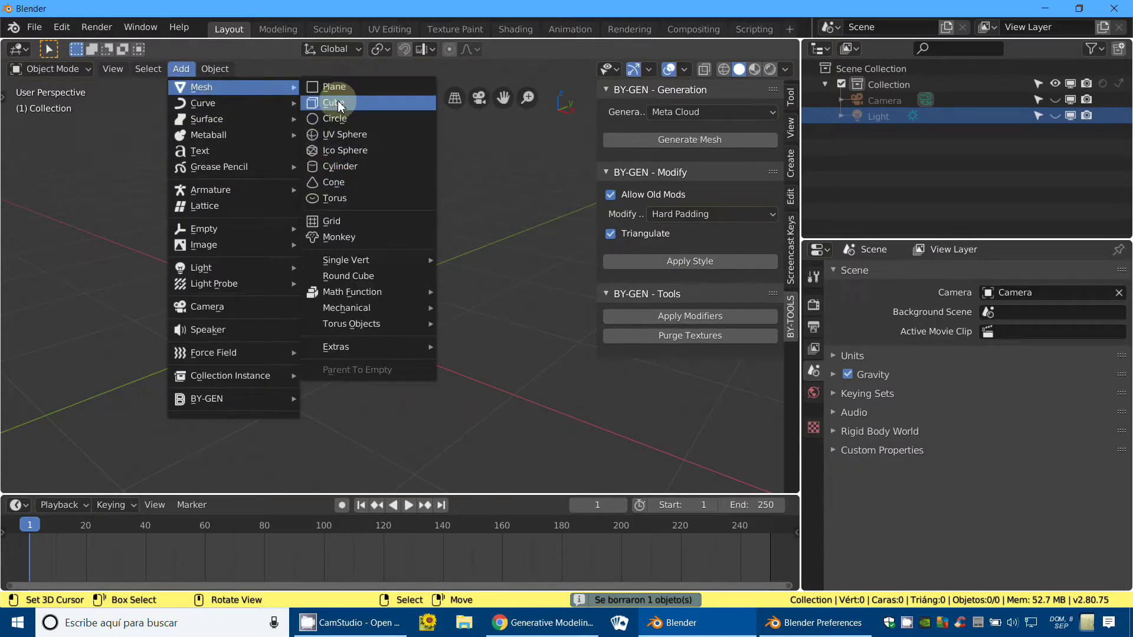
Step: Add a new cube and subdivide its mesh into a grid
click(339, 102)
click(52, 69)
click(67, 107)
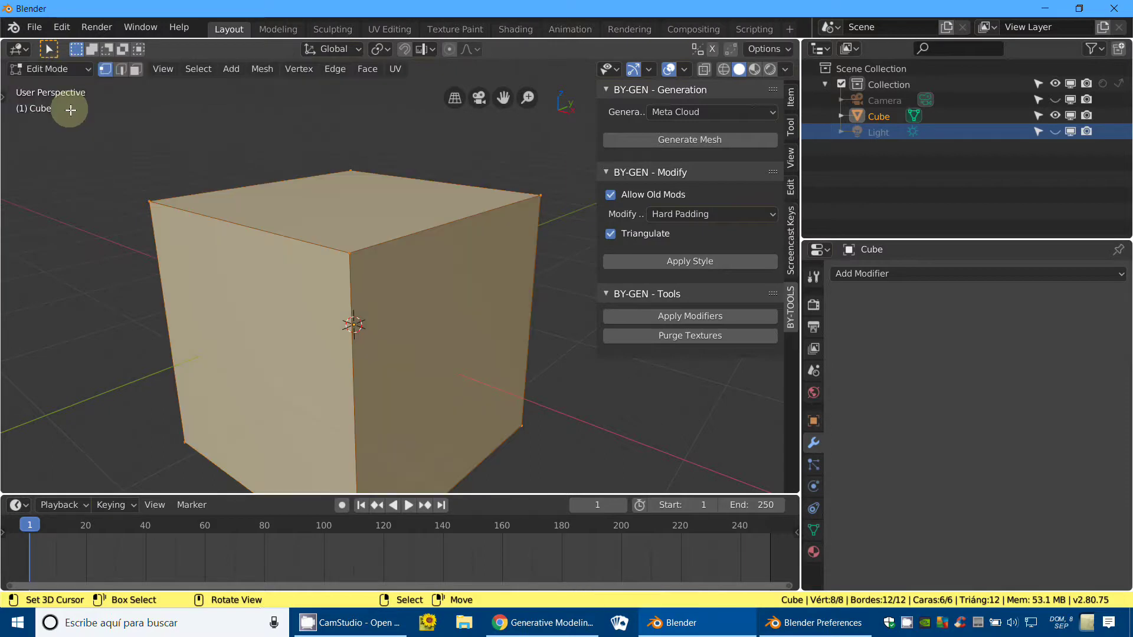
key(w)
click(385, 184)
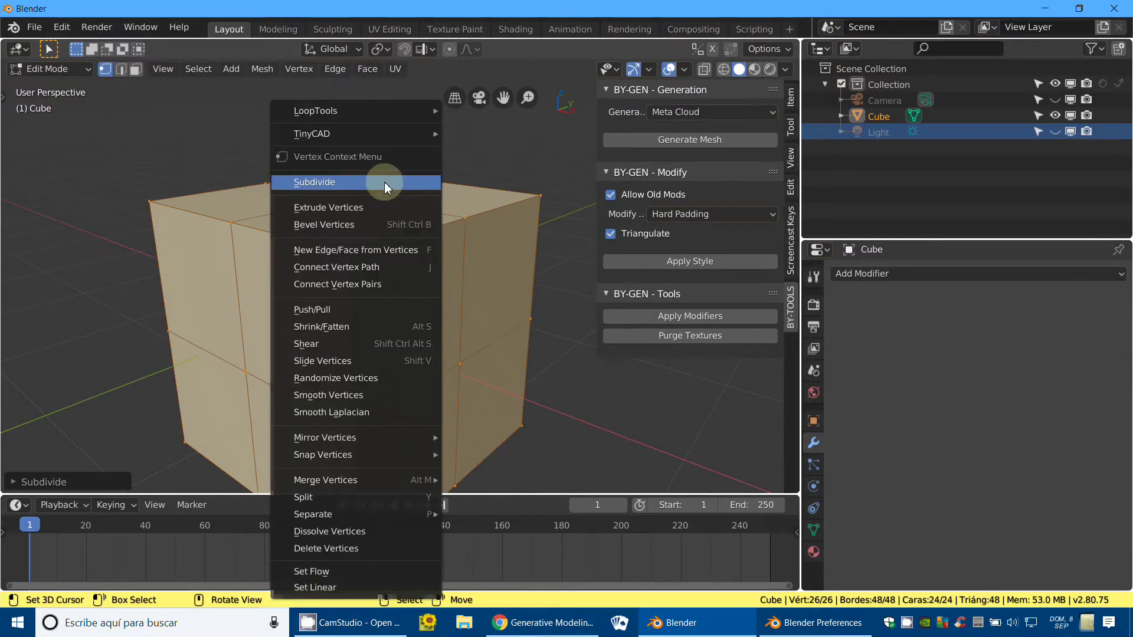
click(45, 72)
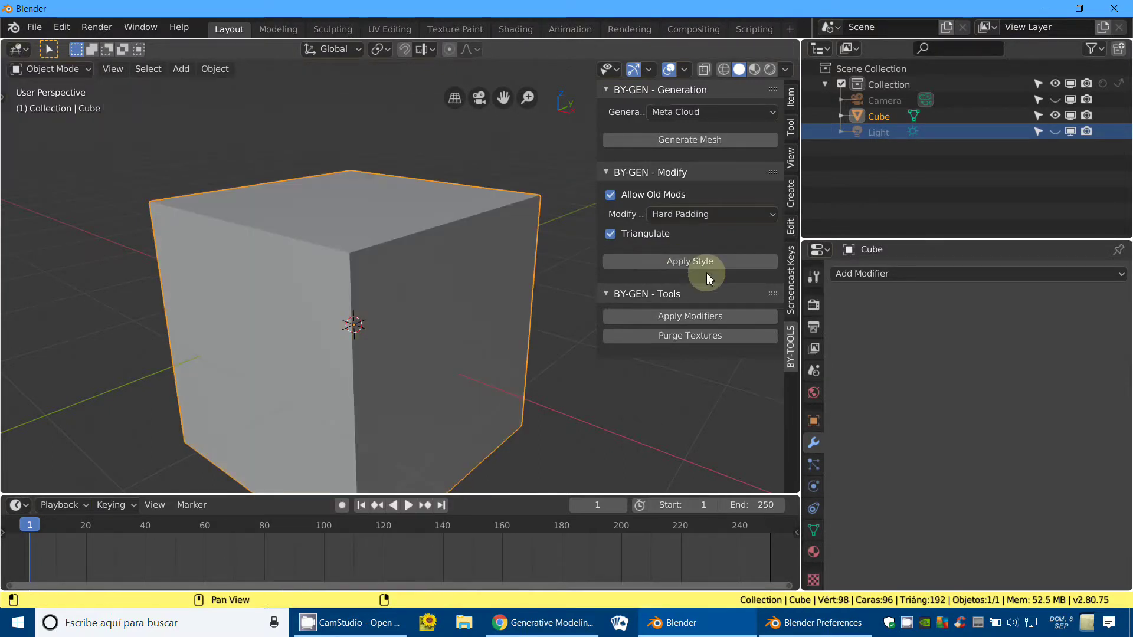
Step: Preview the Metal Shell style on the cube, then undo it
click(702, 219)
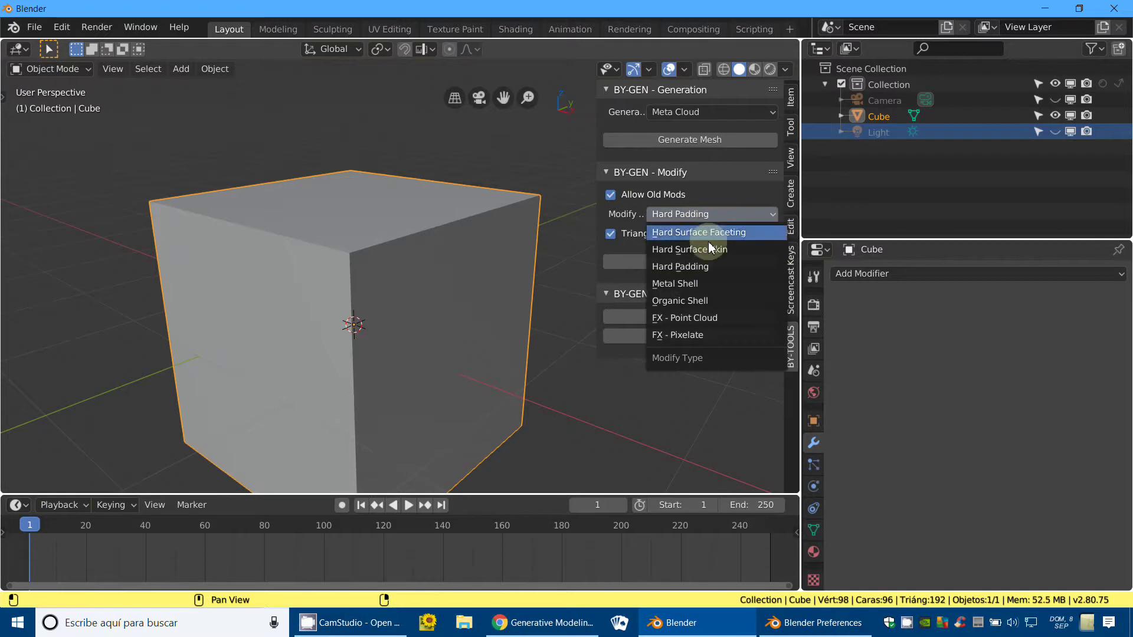
click(697, 286)
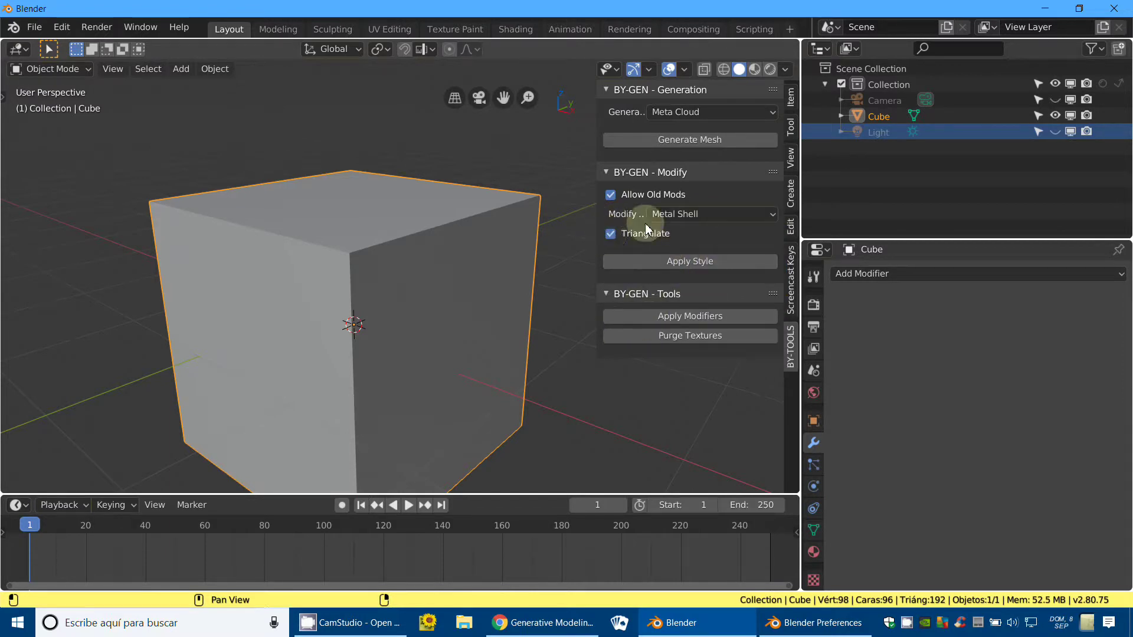
click(693, 264)
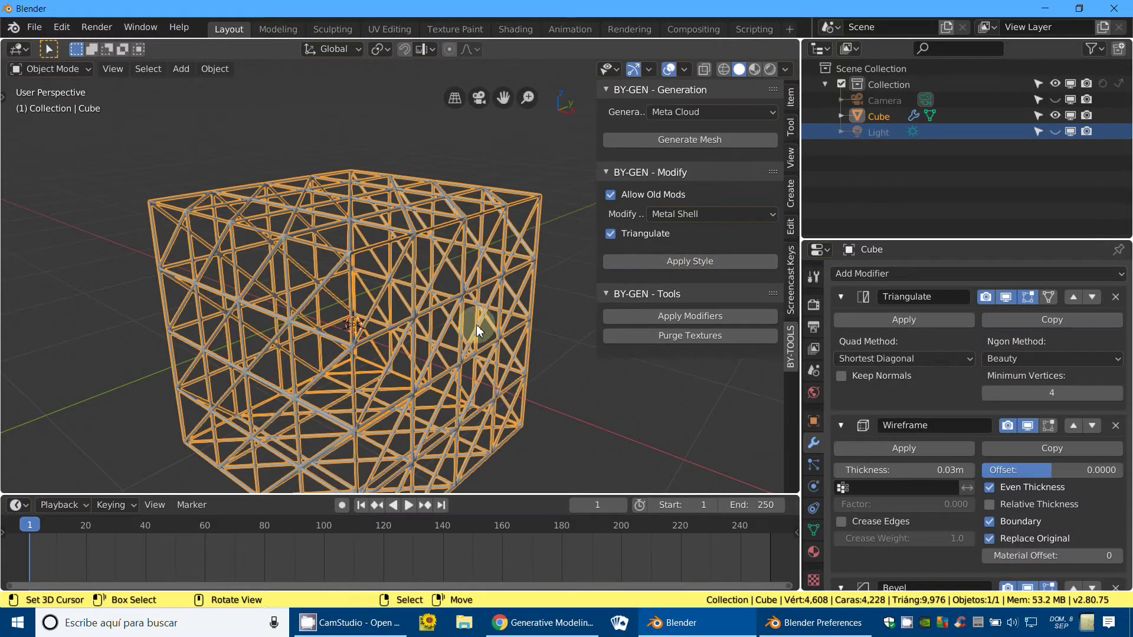
scroll(397, 360, up, 4)
scroll(411, 351, up, 5)
middle_drag(412, 352, 263, 313)
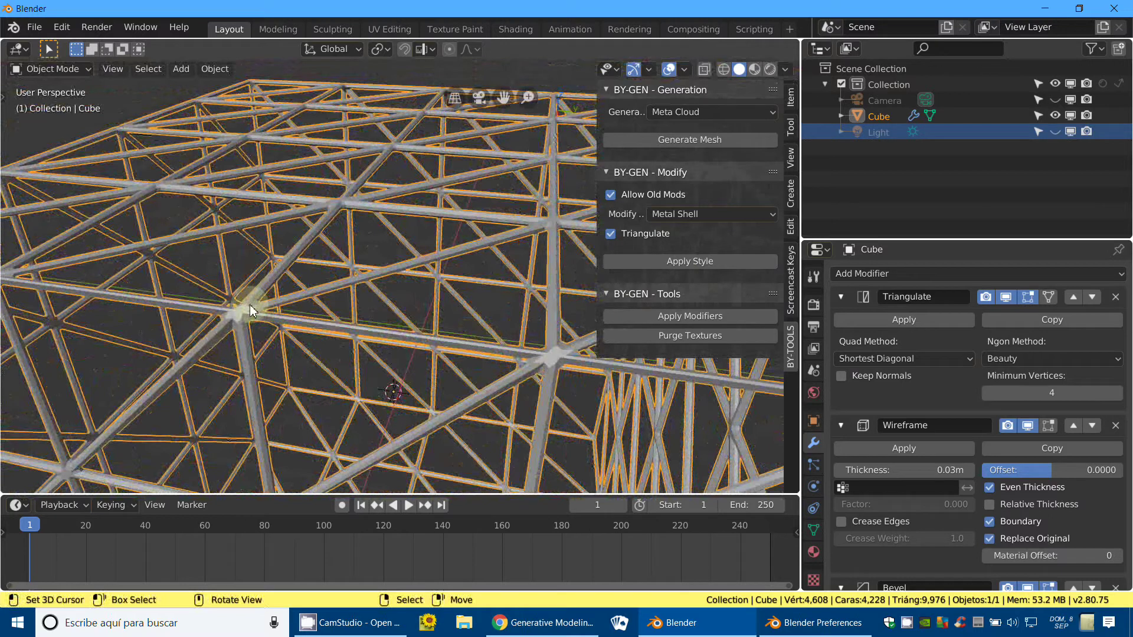
scroll(250, 304, down, 3)
key(ctrl+z)
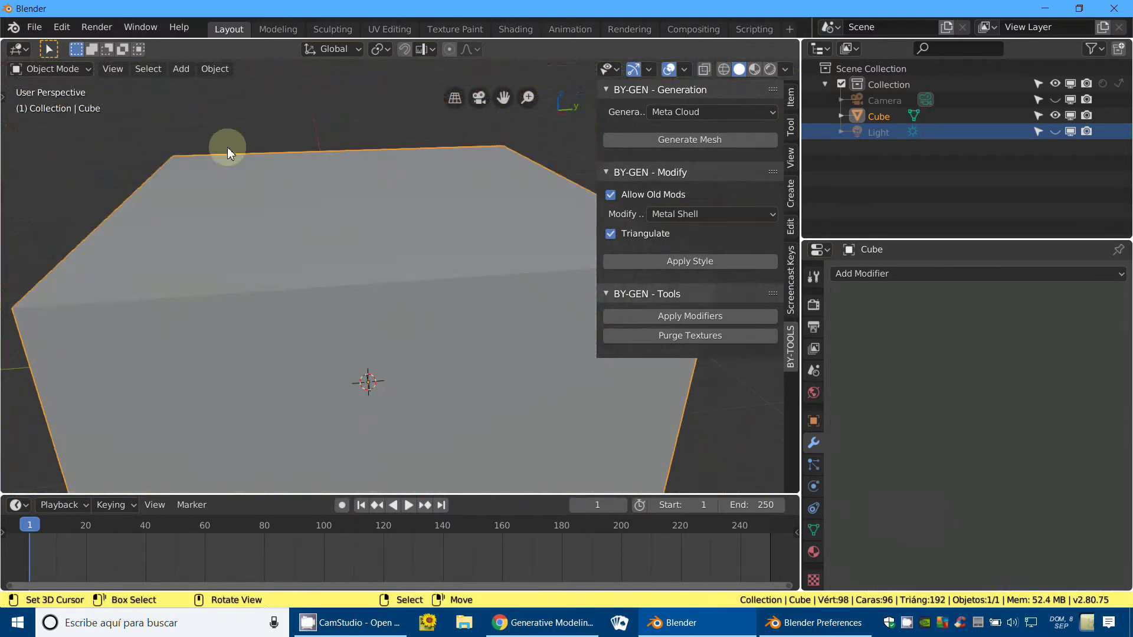
Step: Apply Metal Shell to the cube with Triangulate off, making a square-grid wire cage
click(59, 70)
click(58, 101)
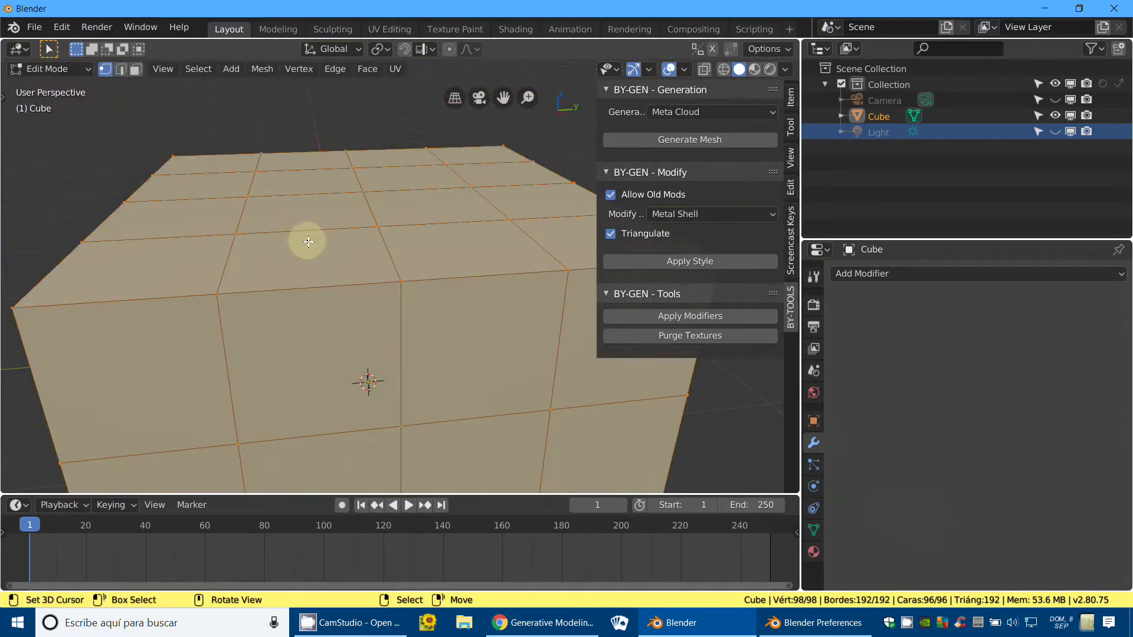
click(59, 70)
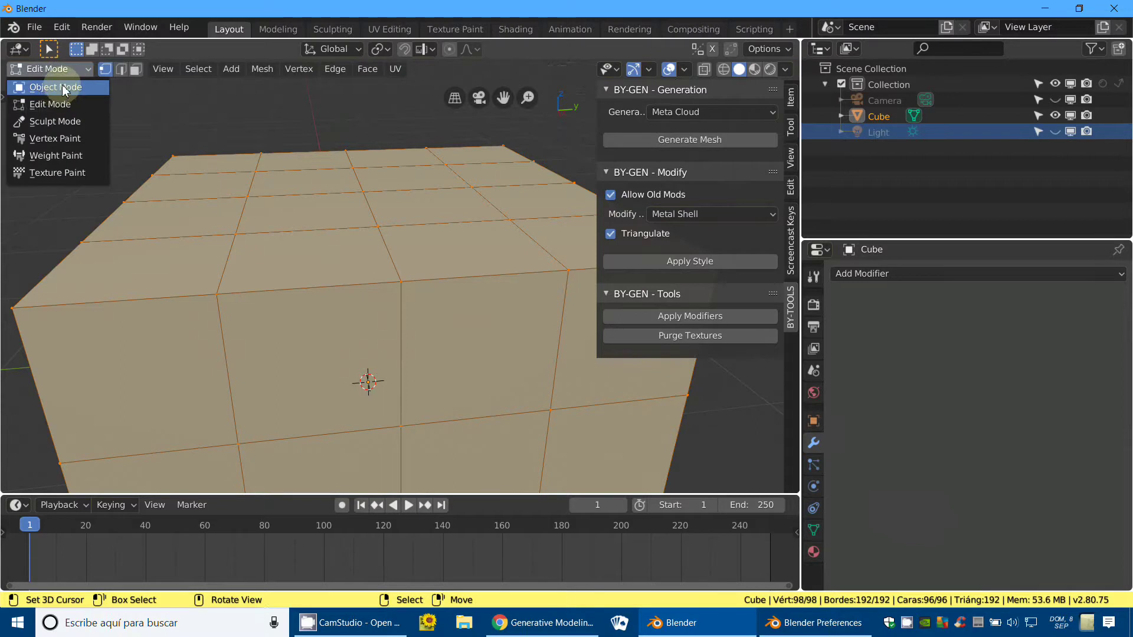
click(65, 89)
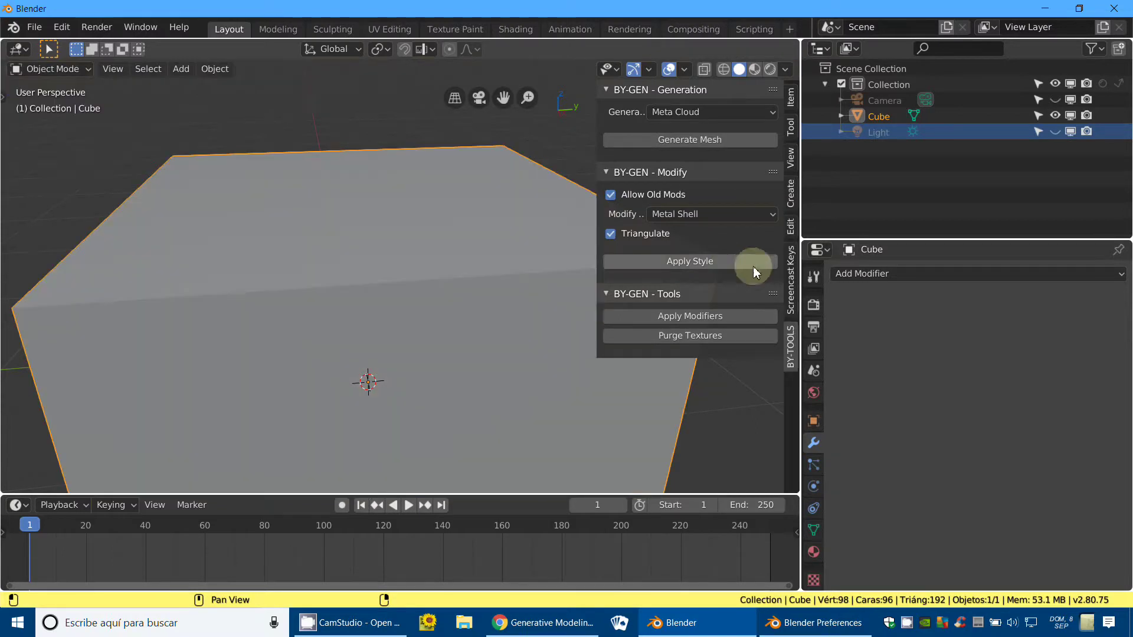
click(614, 236)
click(690, 265)
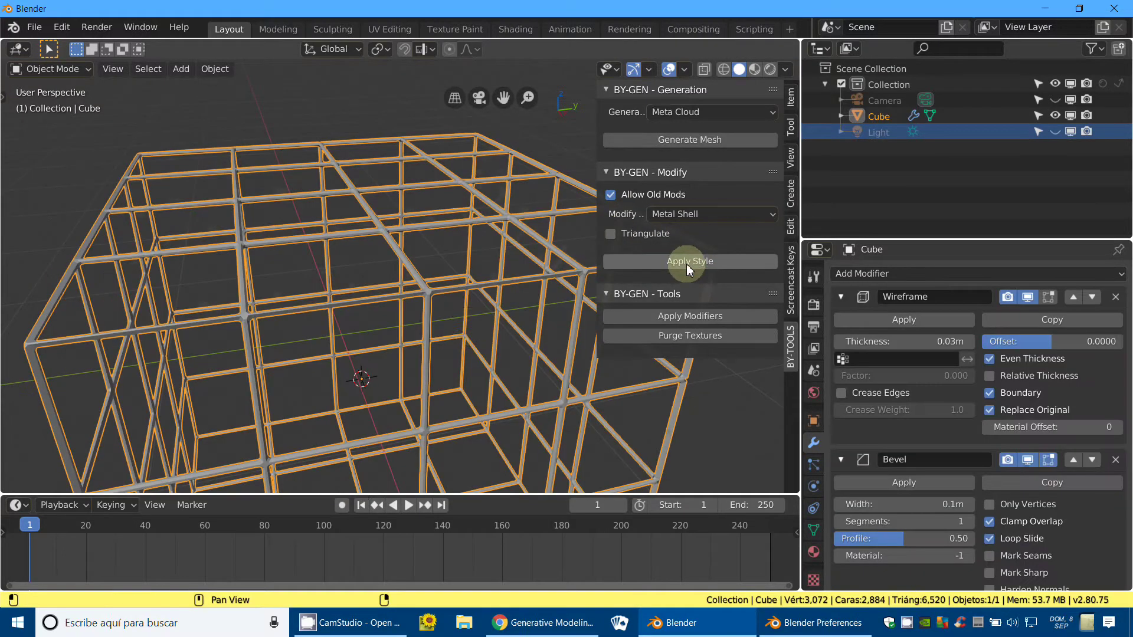
mouse_move(379, 341)
middle_down()
mouse_move(378, 295)
mouse_move(417, 298)
middle_up()
scroll(439, 371, down, 4)
click(40, 71)
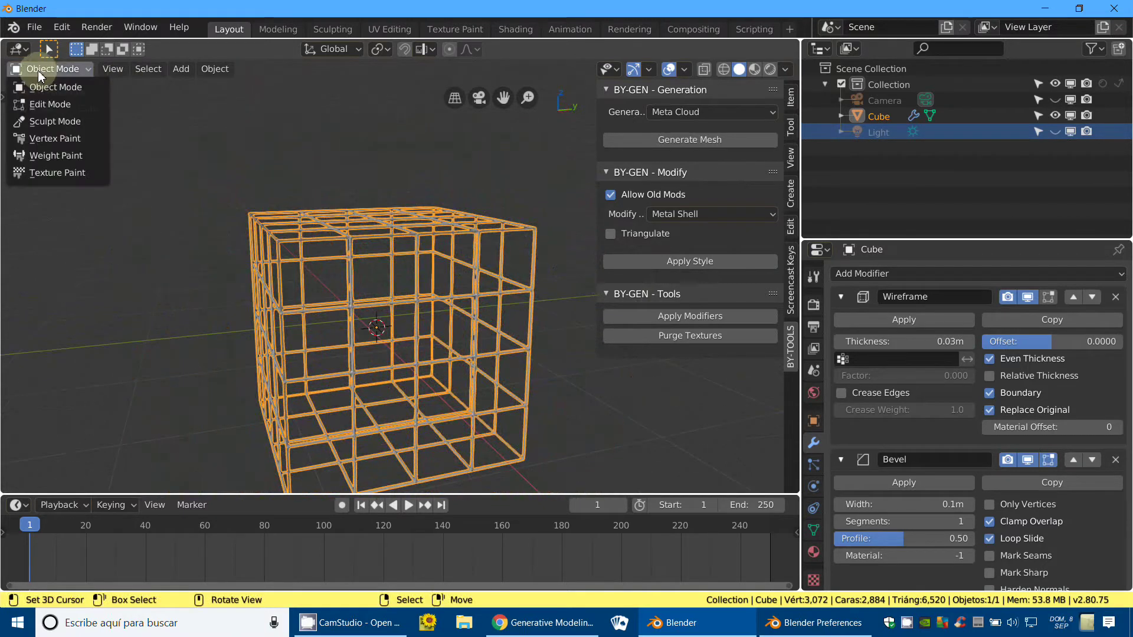
Step: Delete one vertex of the cube in Edit Mode to open a hole in the cage
click(65, 115)
scroll(453, 265, up, 5)
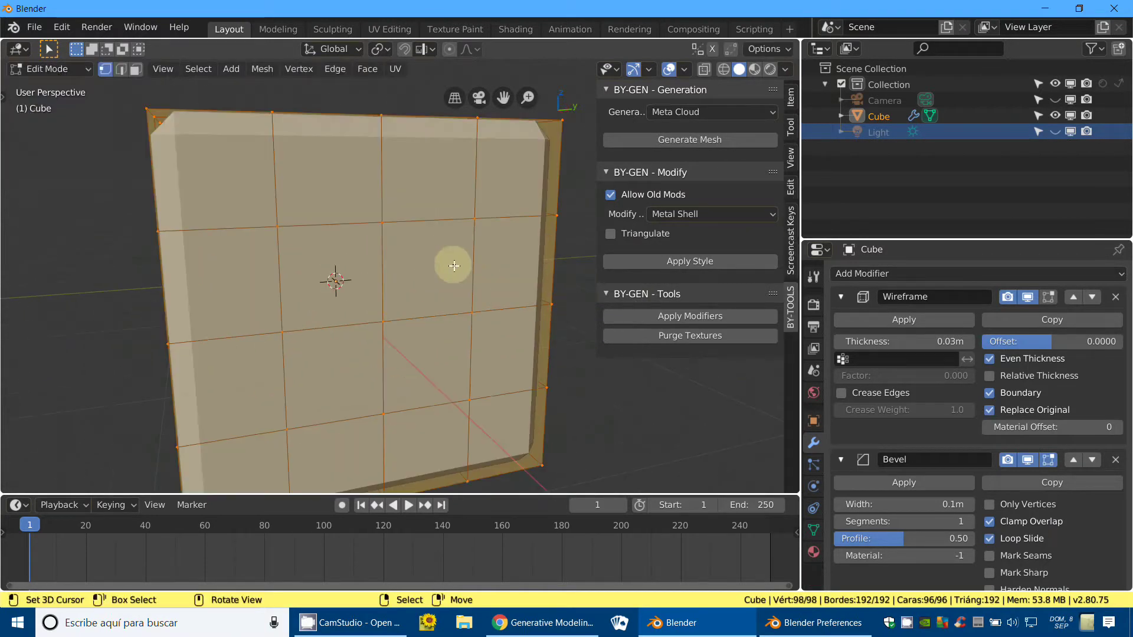
click(390, 229)
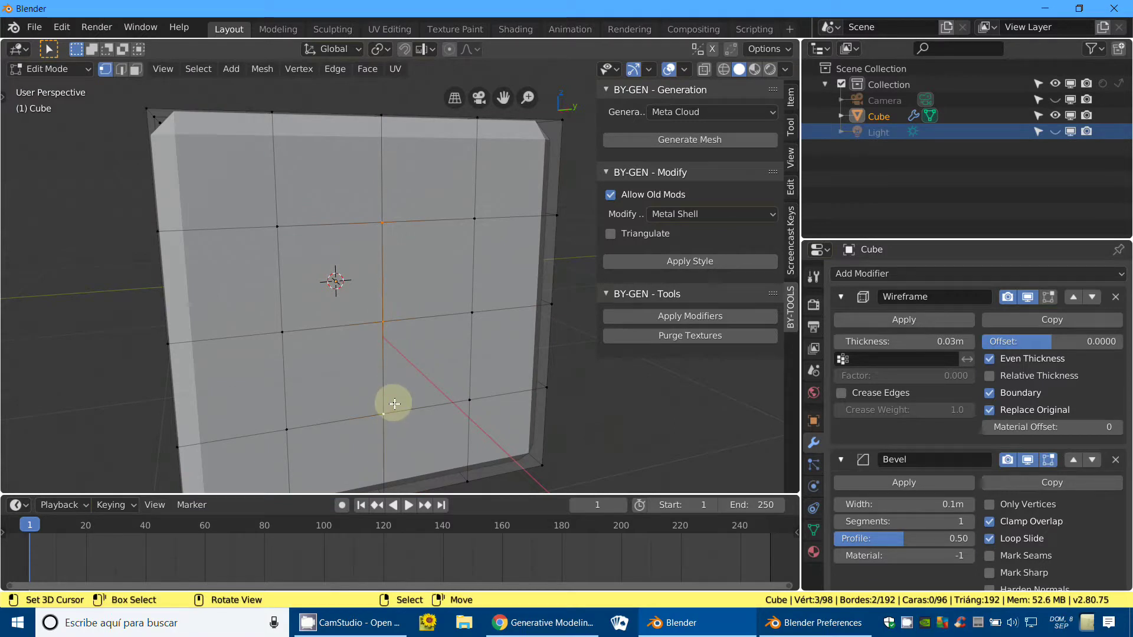
key(x)
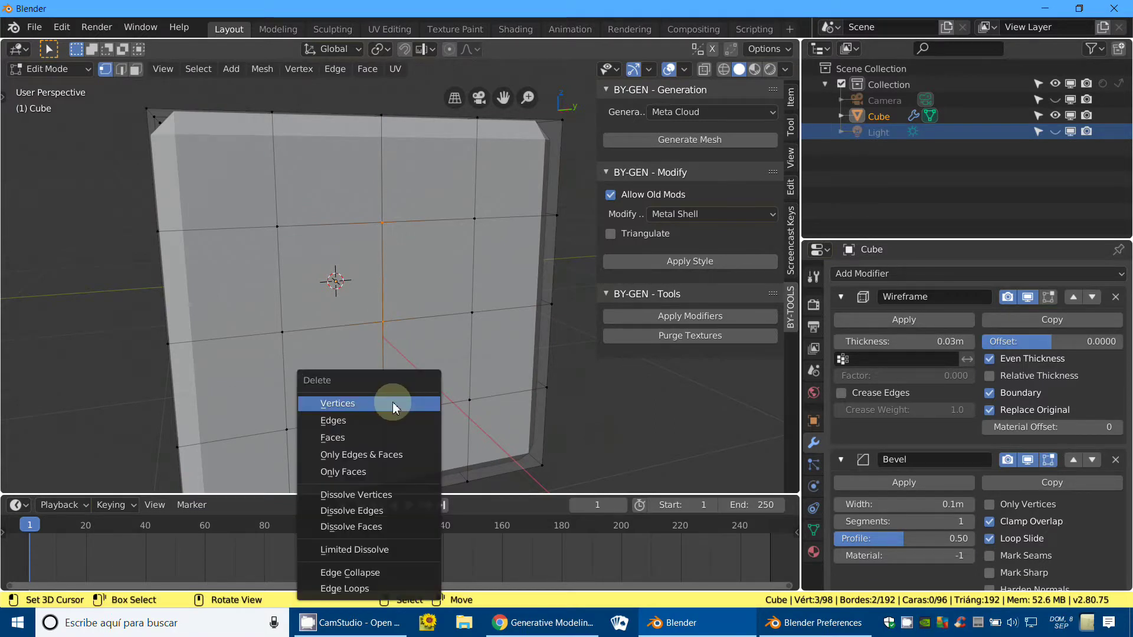
click(394, 405)
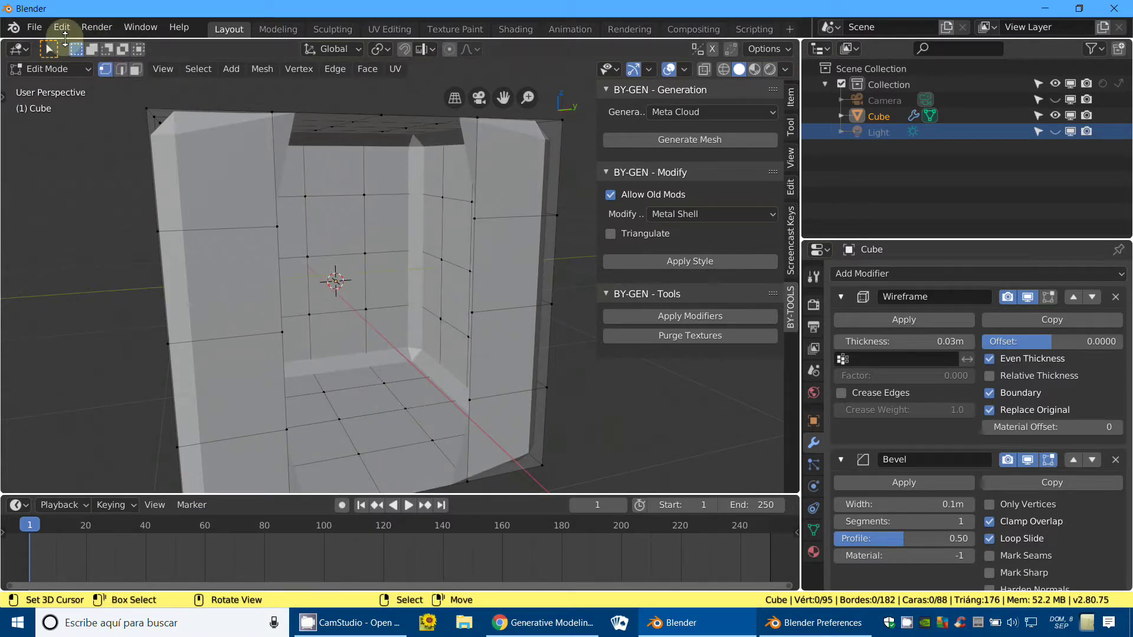
click(60, 71)
click(66, 86)
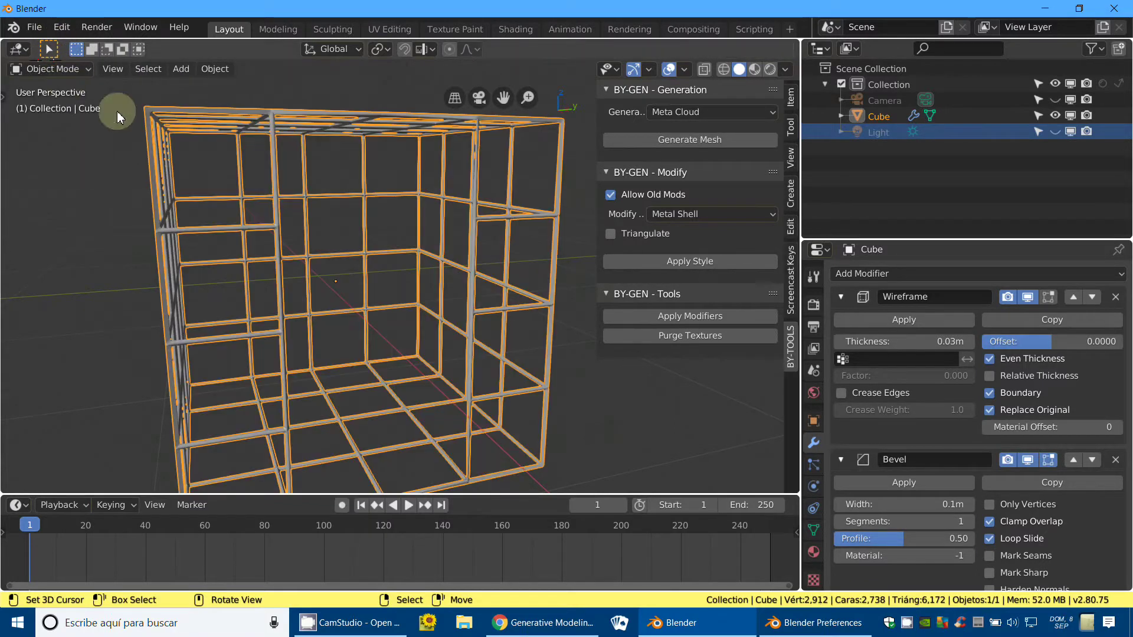
Step: Collapse the Wireframe and Bevel panels, inspect the holed cage, then delete the cube
mouse_move(524, 296)
middle_down()
mouse_move(513, 278)
mouse_move(450, 296)
mouse_move(438, 271)
middle_up()
scroll(475, 280, up, 3)
click(842, 297)
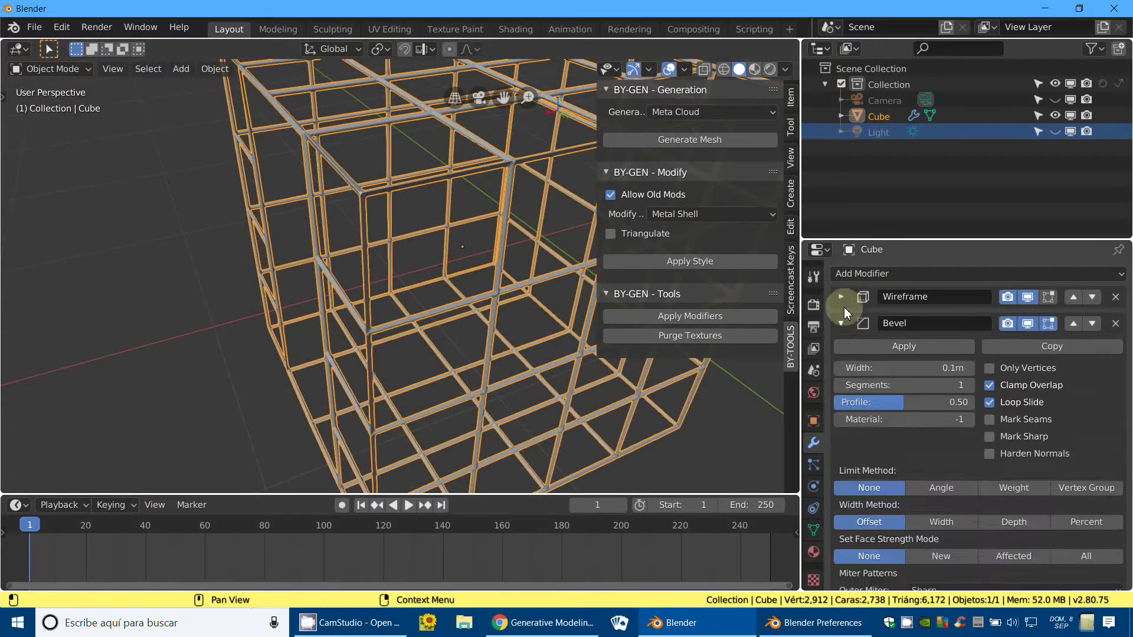
click(842, 323)
click(844, 324)
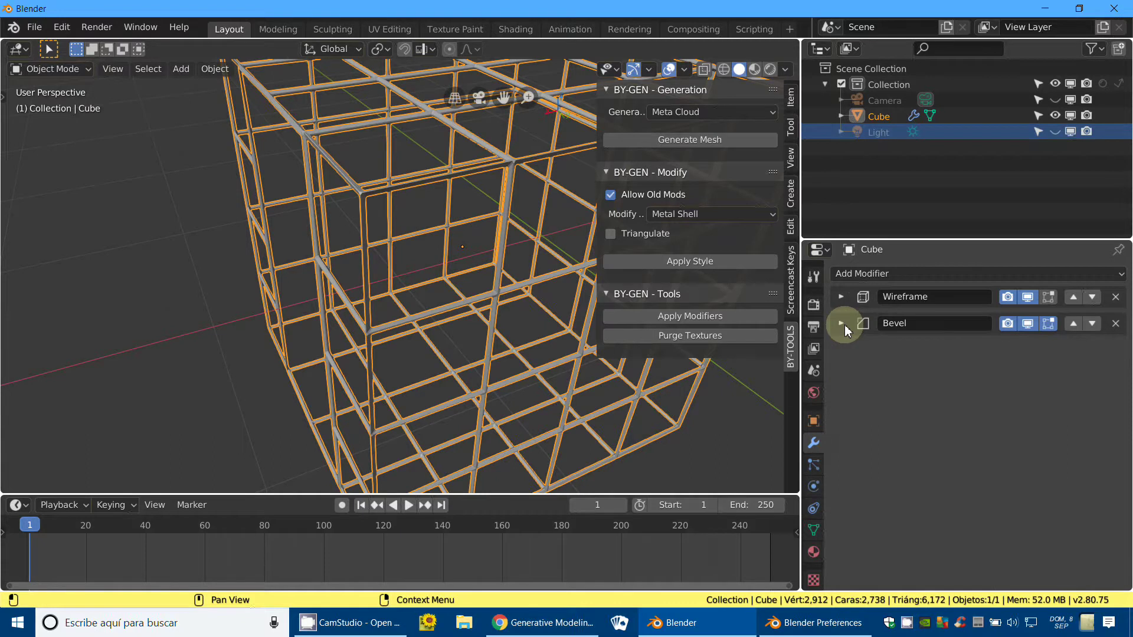
middle_drag(553, 309, 554, 291)
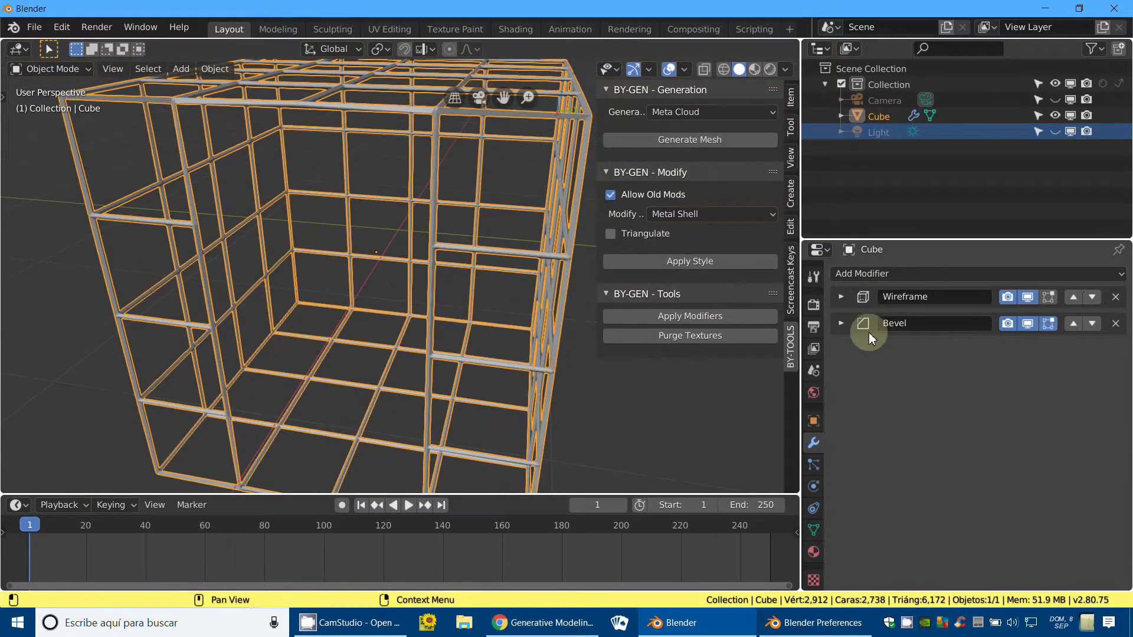
scroll(291, 313, down, 5)
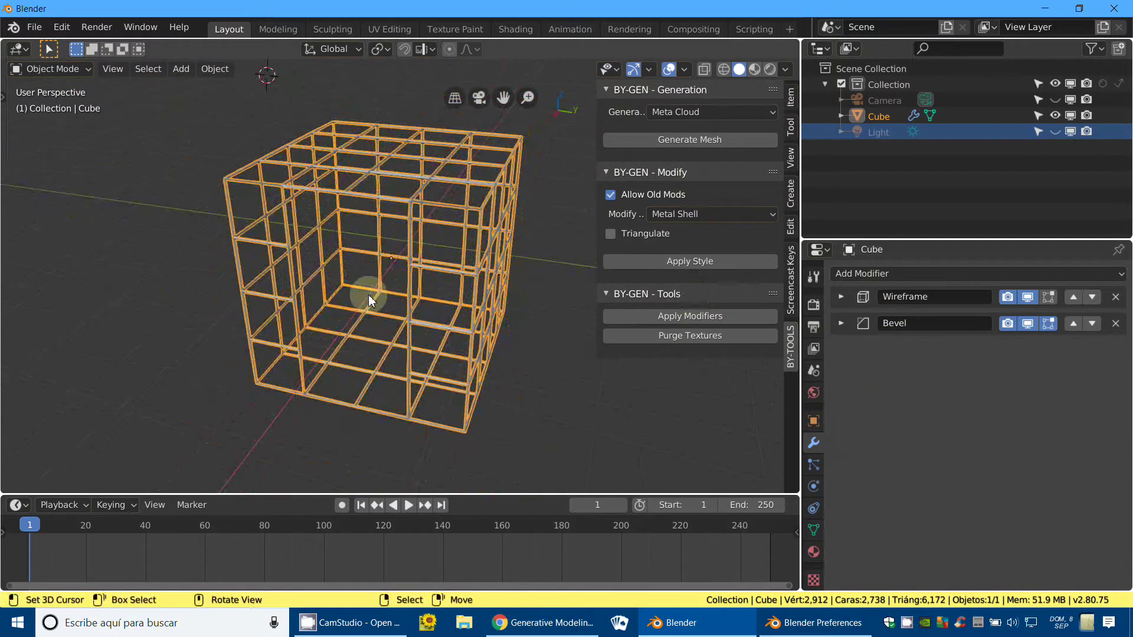
shift+middle_drag(448, 278, 440, 298)
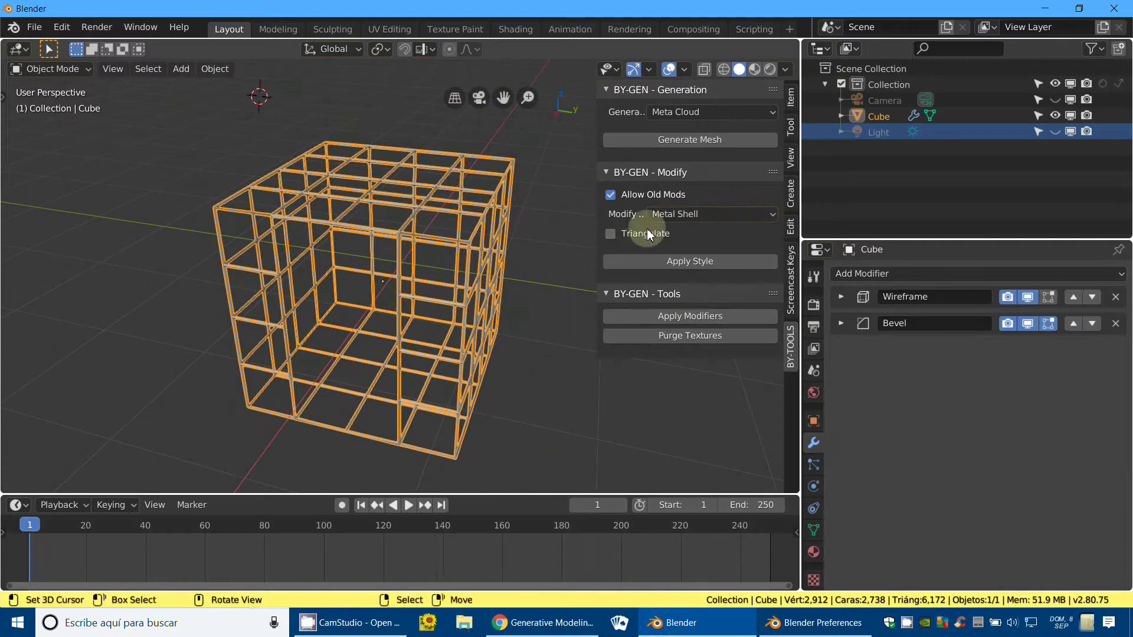
scroll(472, 295, up, 3)
scroll(472, 295, up, 2)
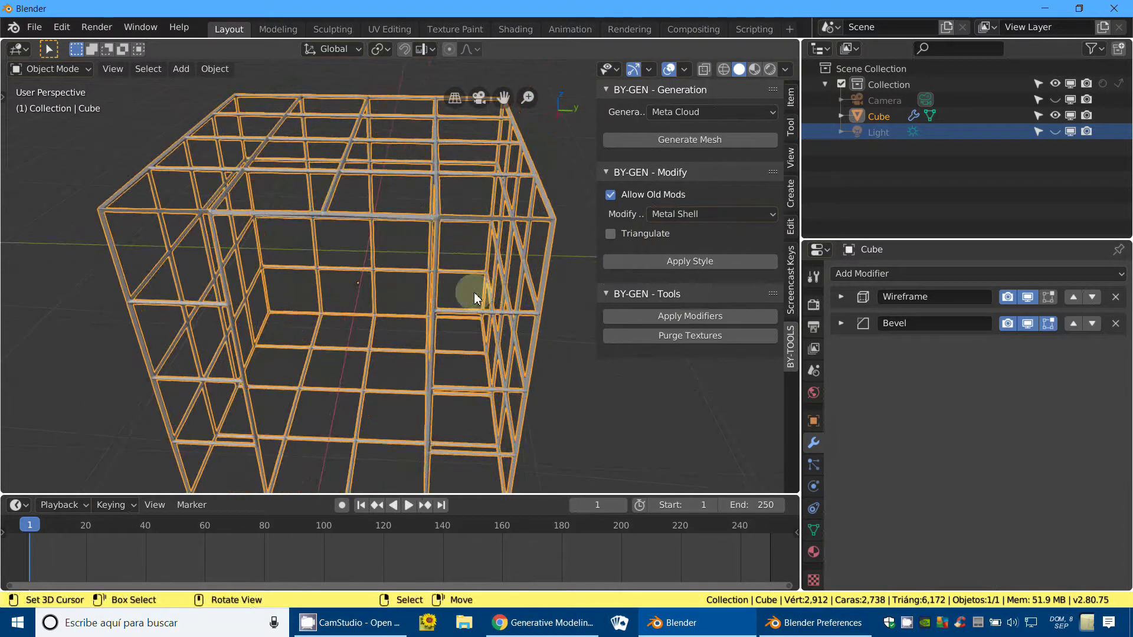
key(x)
click(405, 239)
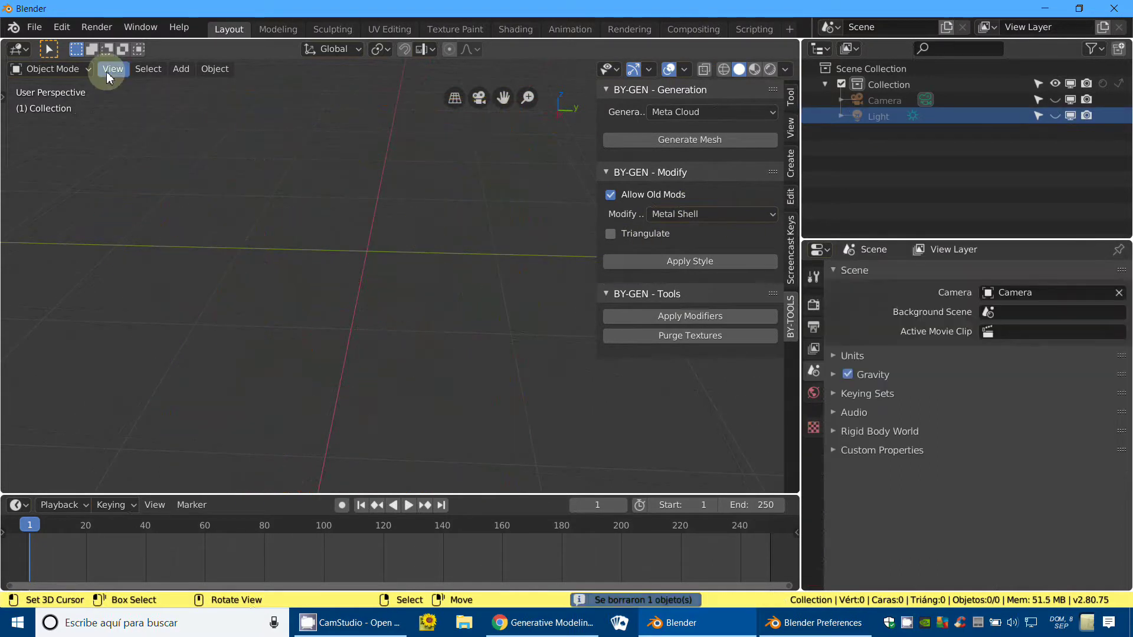
Step: Add a torus at the world origin
click(180, 68)
mouse_move(202, 86)
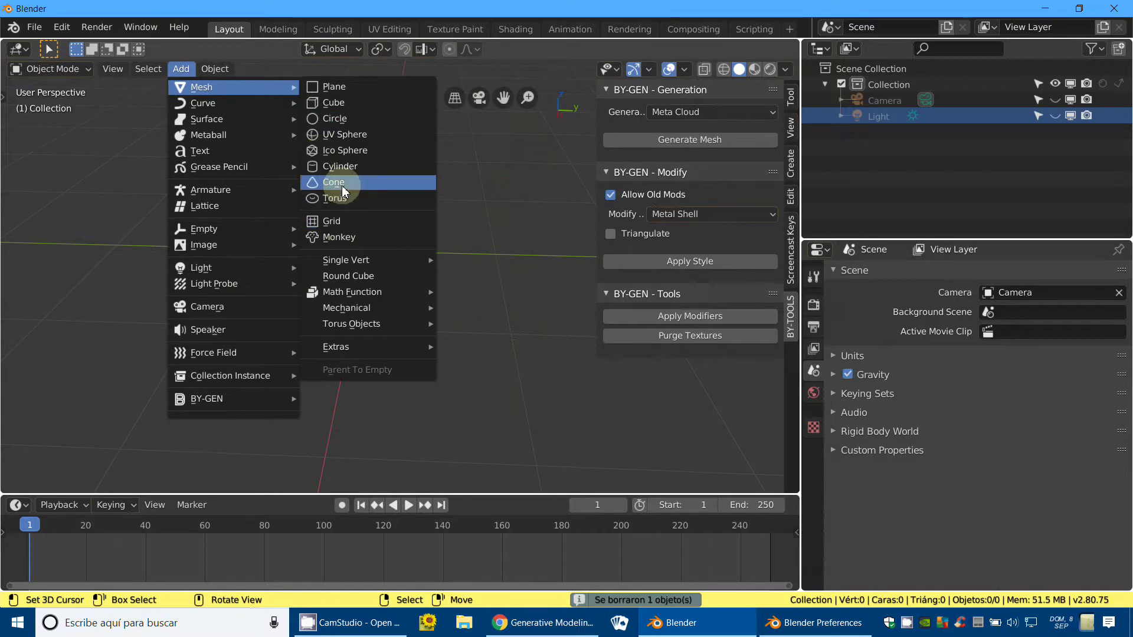
click(347, 211)
key(alt+g)
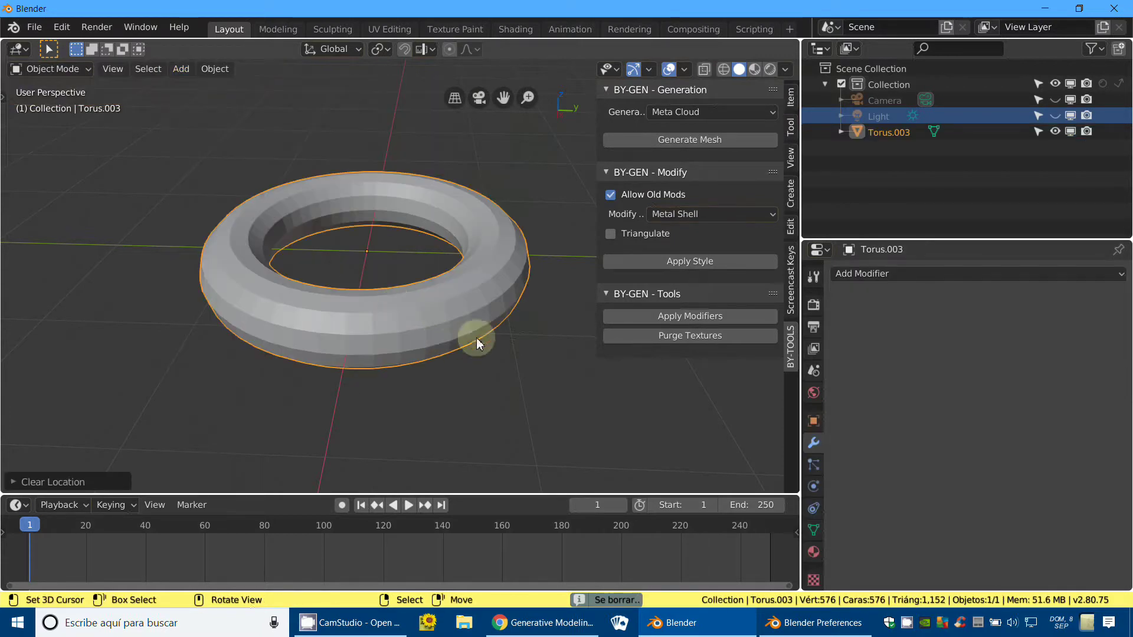
middle_drag(470, 338, 665, 289)
Step: Apply triangulated Metal Shell to the torus, inspect the lattice, then delete it
click(611, 235)
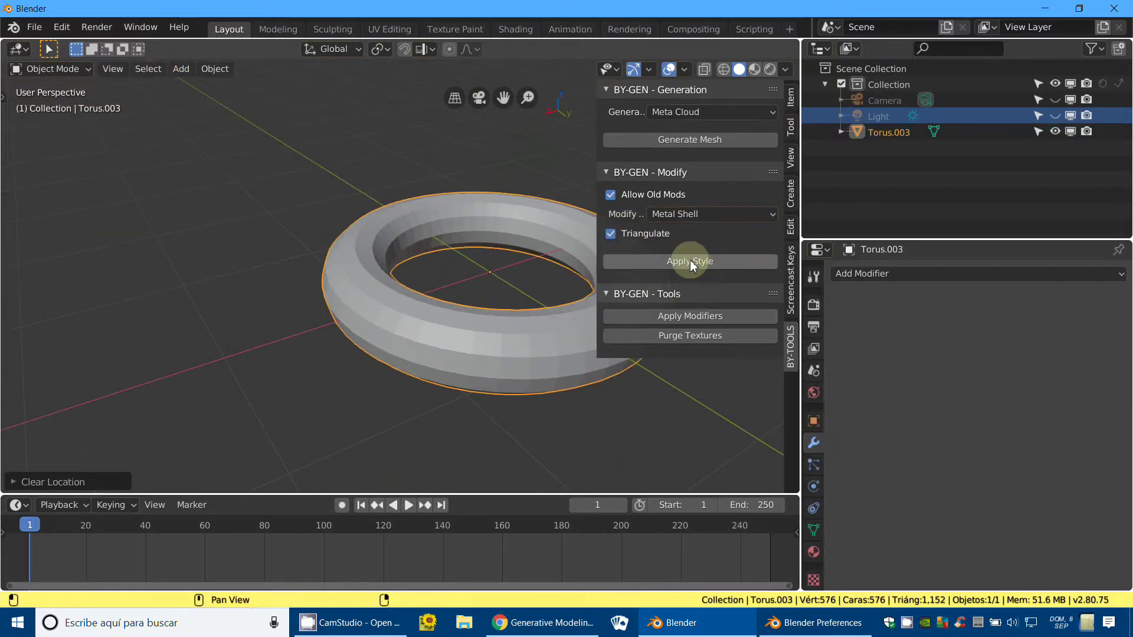
click(688, 260)
mouse_move(523, 329)
middle_down()
mouse_move(266, 289)
mouse_move(190, 302)
mouse_move(335, 293)
mouse_move(323, 283)
middle_up()
scroll(266, 289, up, 3)
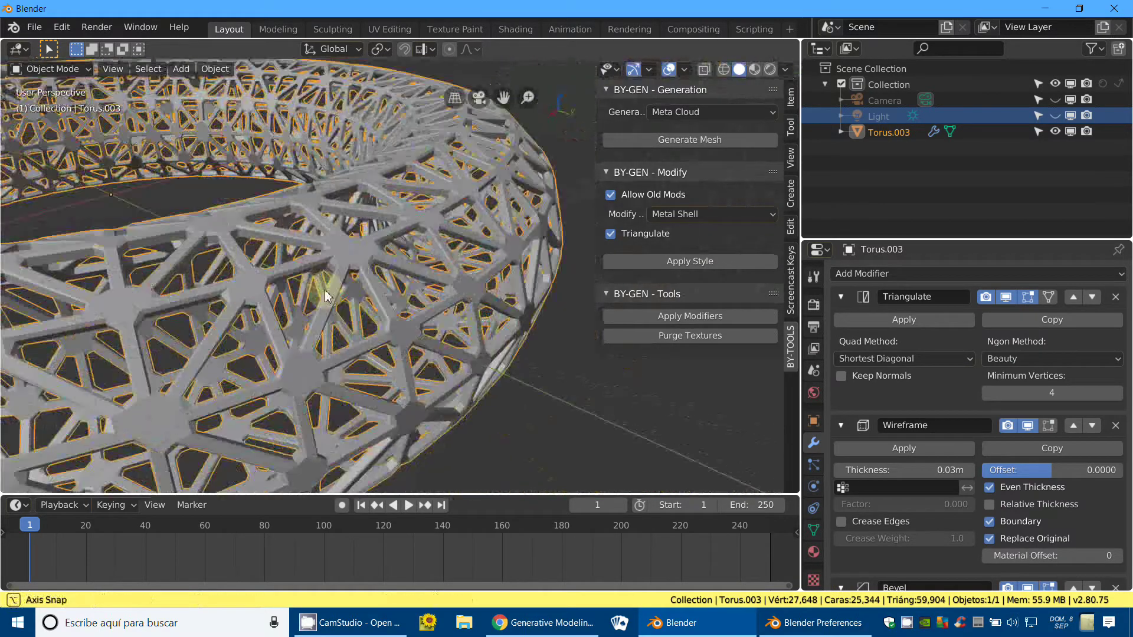
key(x)
click(339, 224)
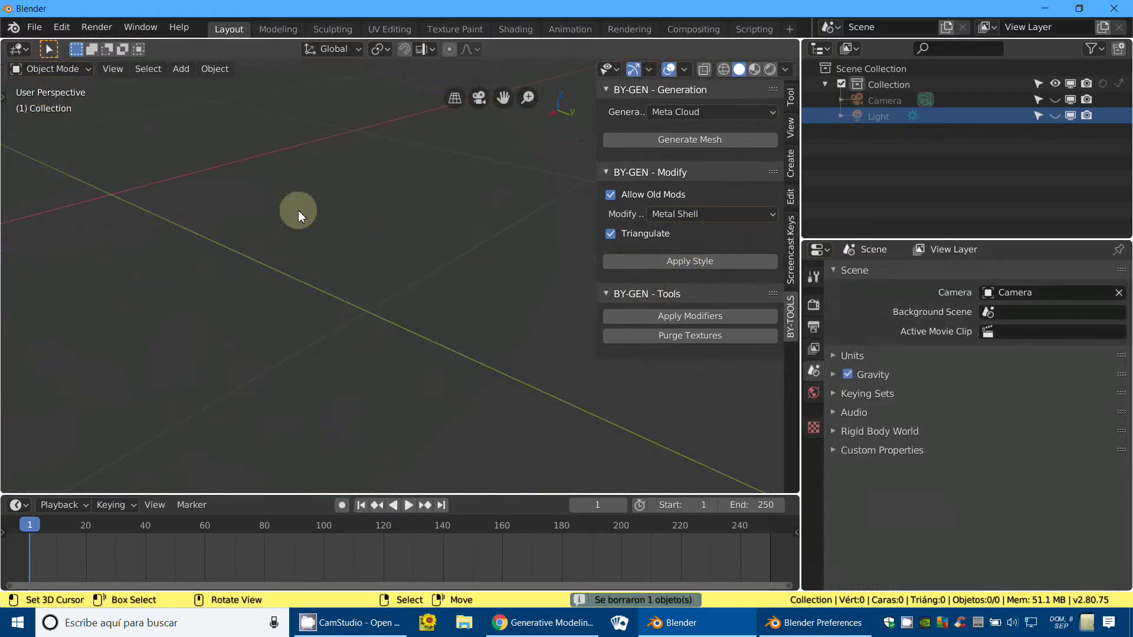
Step: Add a Suzanne monkey head at the world origin and orbit to view it
click(182, 69)
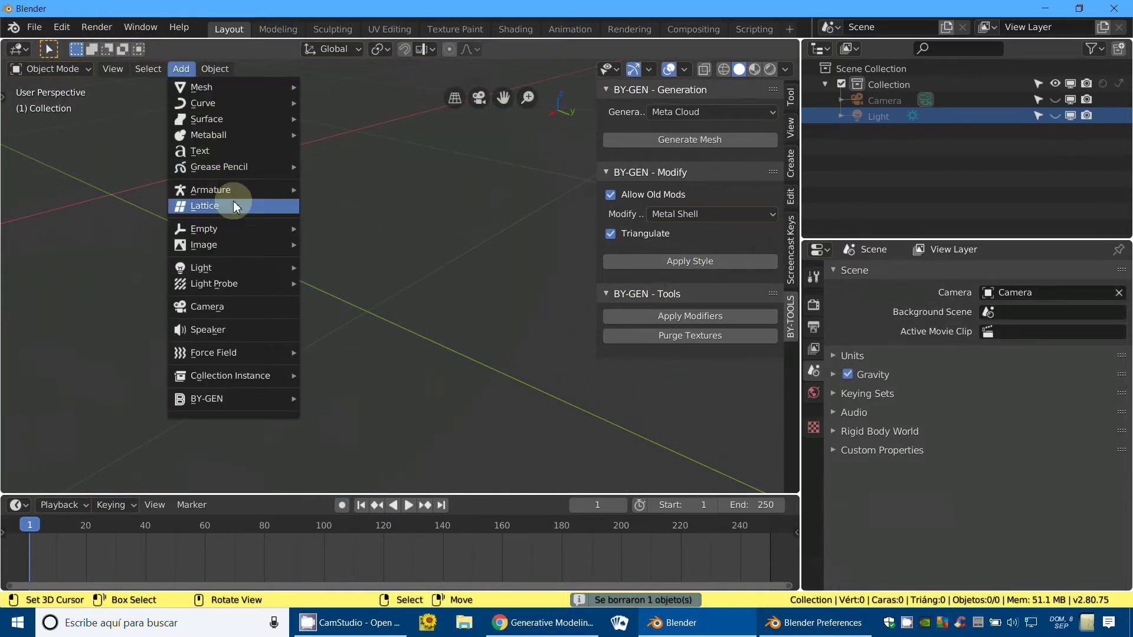
mouse_move(232, 86)
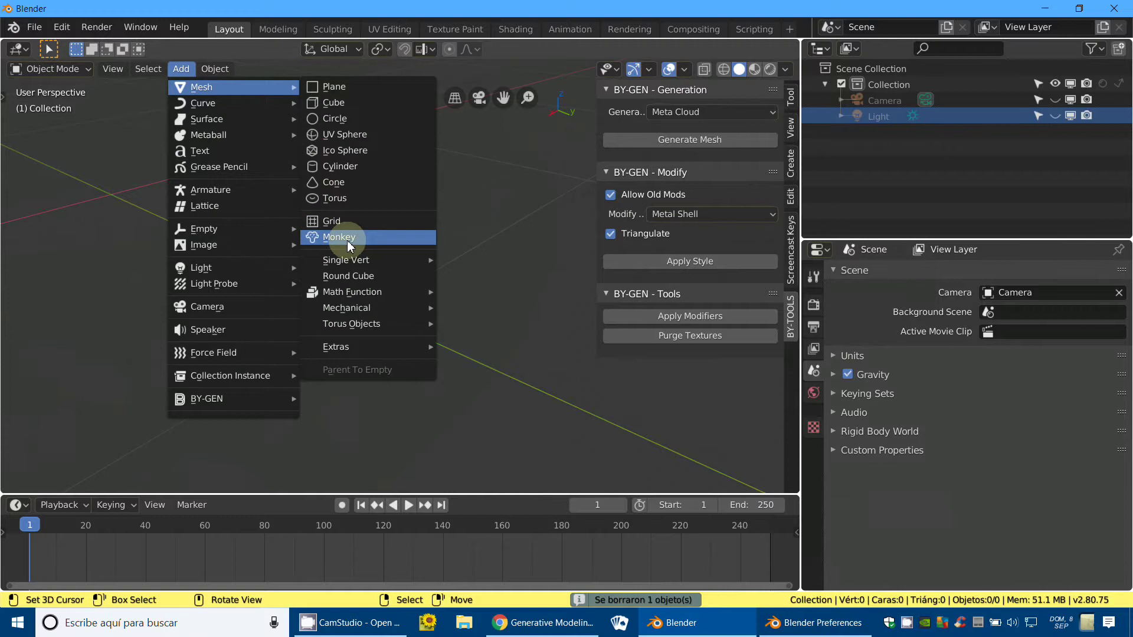
click(347, 238)
key(alt+g)
scroll(398, 283, down, 3)
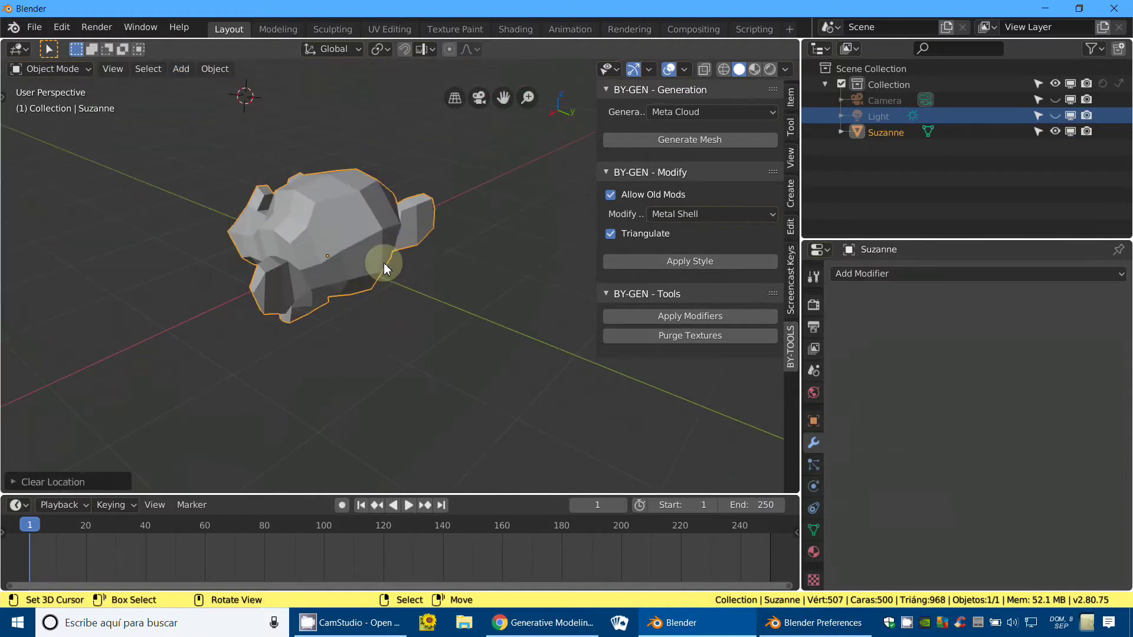
mouse_move(383, 263)
middle_down()
mouse_move(504, 291)
mouse_move(450, 324)
middle_up()
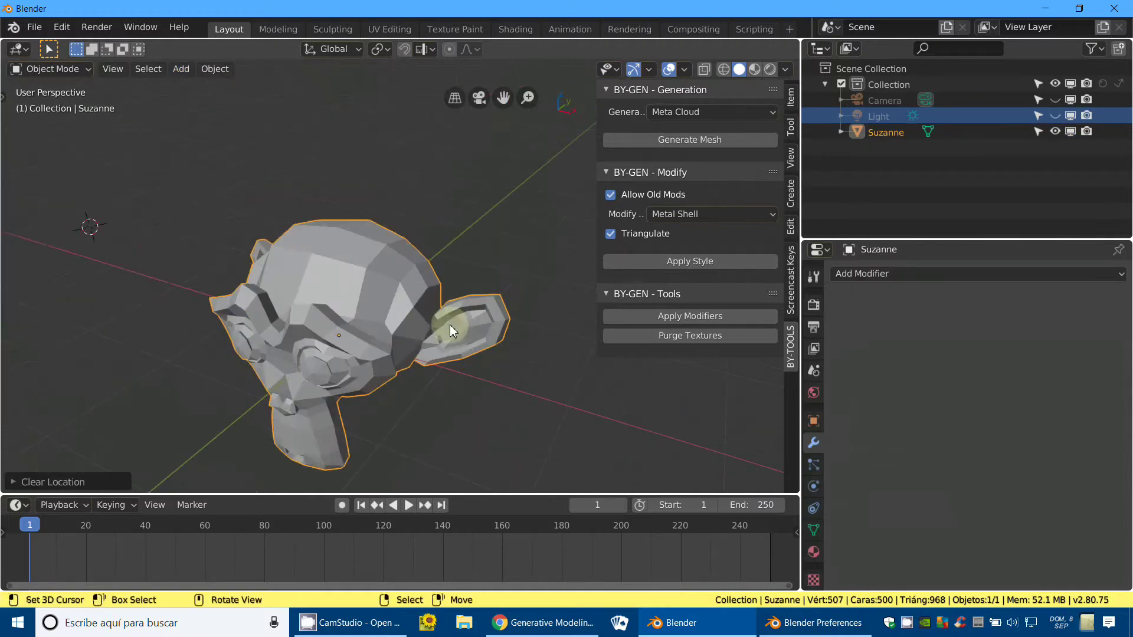
Step: Apply the Organic Shell style to Suzanne, collapse its modifier panels, inspect, then undo it
click(718, 214)
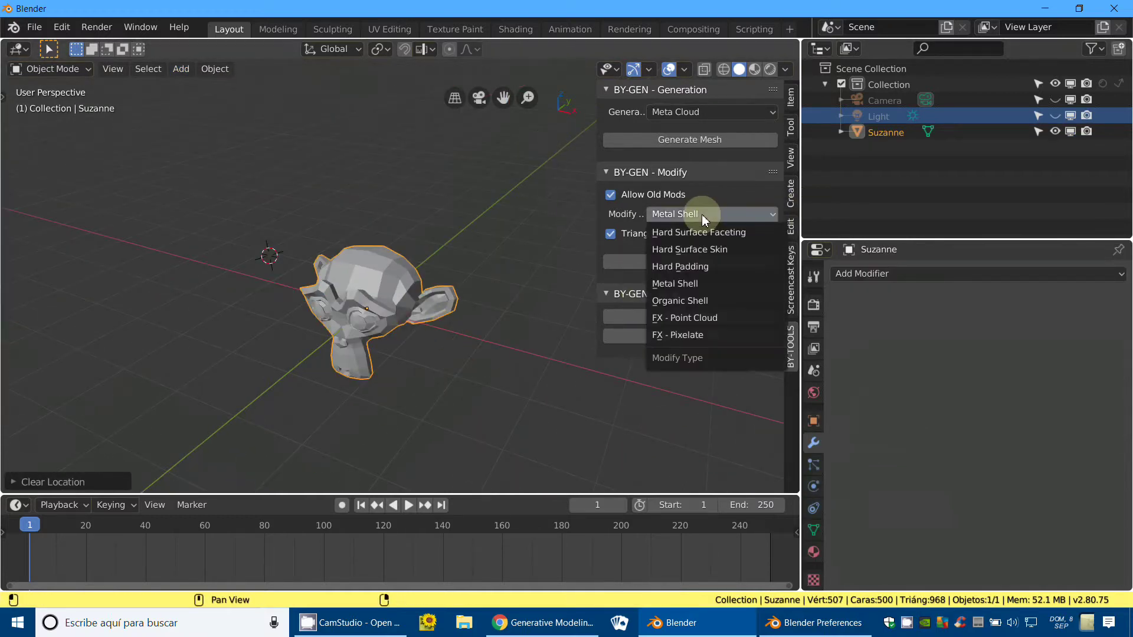
click(683, 302)
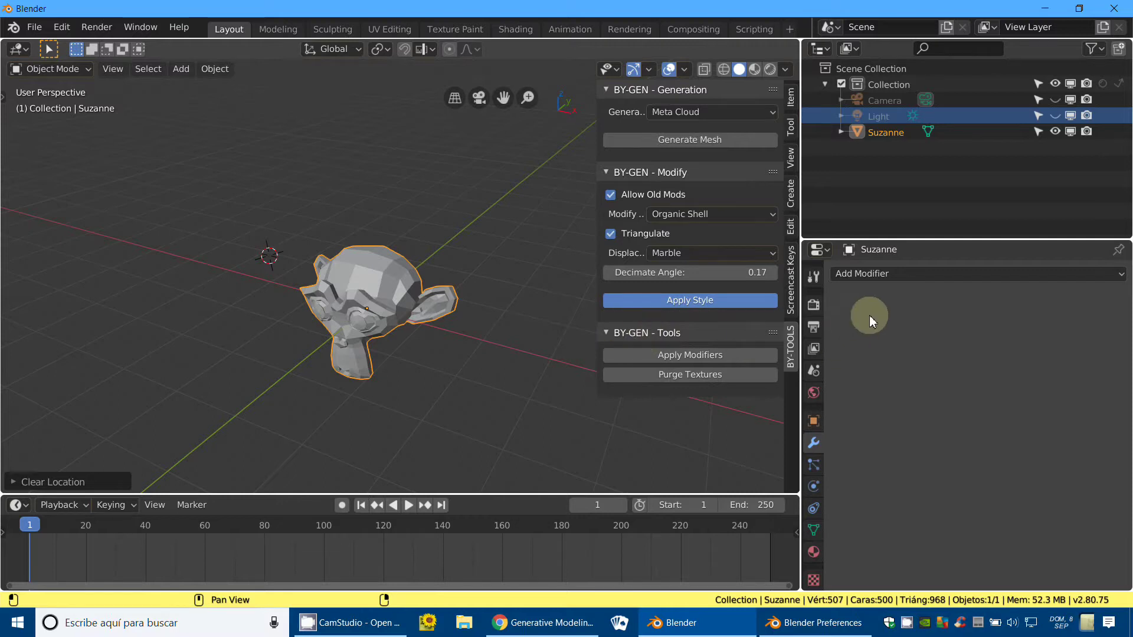
click(841, 297)
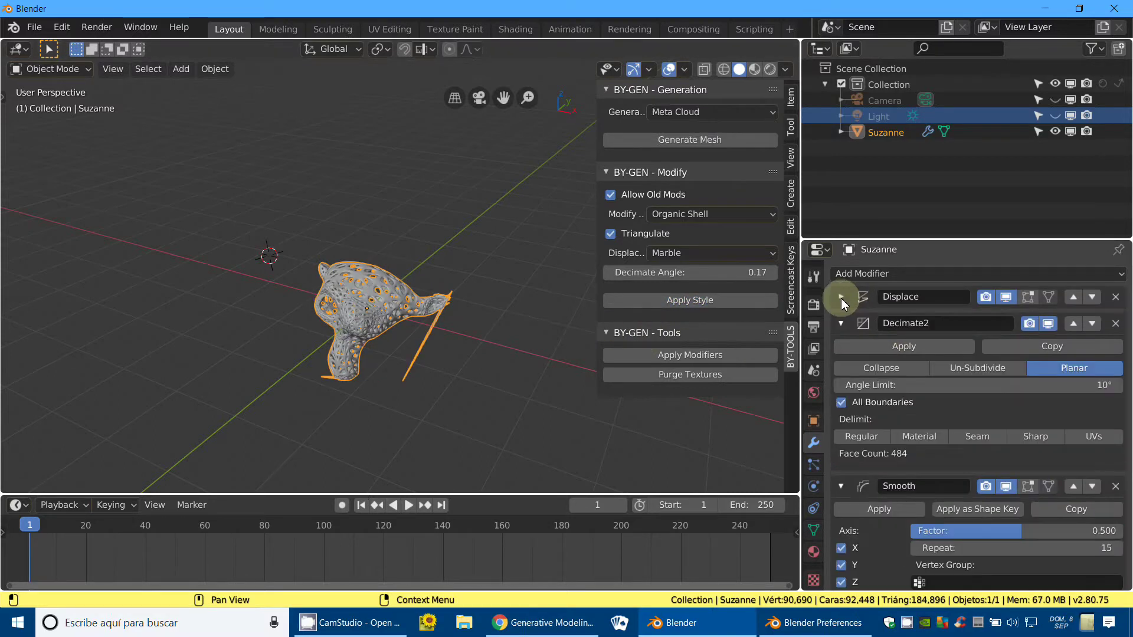
drag(842, 323, 846, 467)
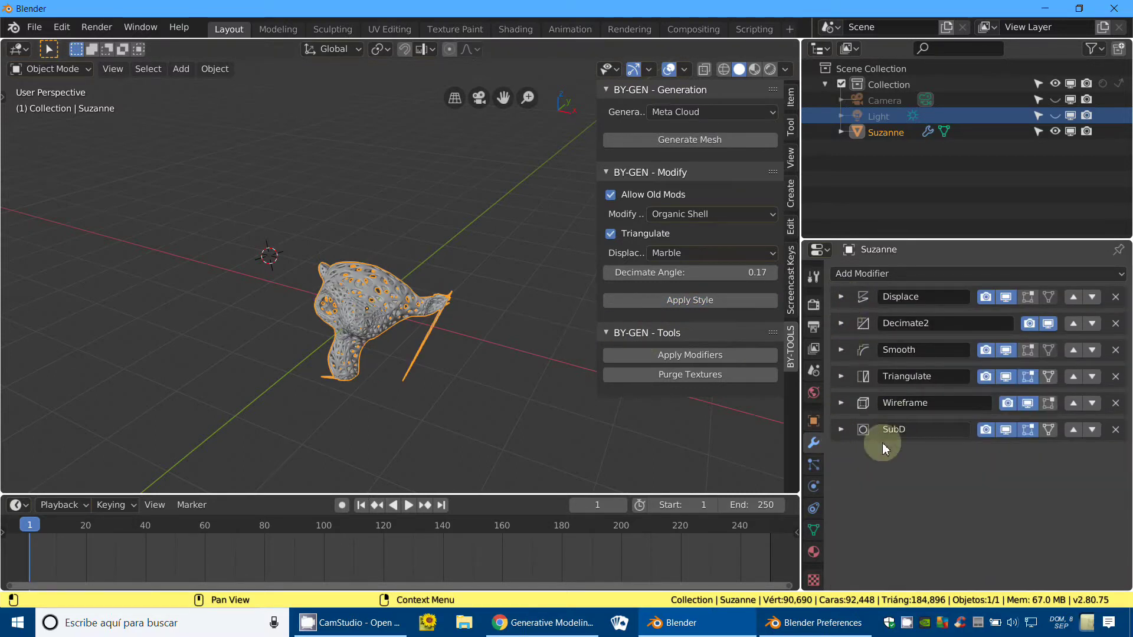
scroll(420, 343, up, 2)
mouse_move(420, 344)
middle_down()
mouse_move(463, 312)
mouse_move(459, 326)
mouse_move(462, 298)
mouse_move(418, 297)
mouse_move(505, 309)
middle_up()
scroll(462, 312, up, 3)
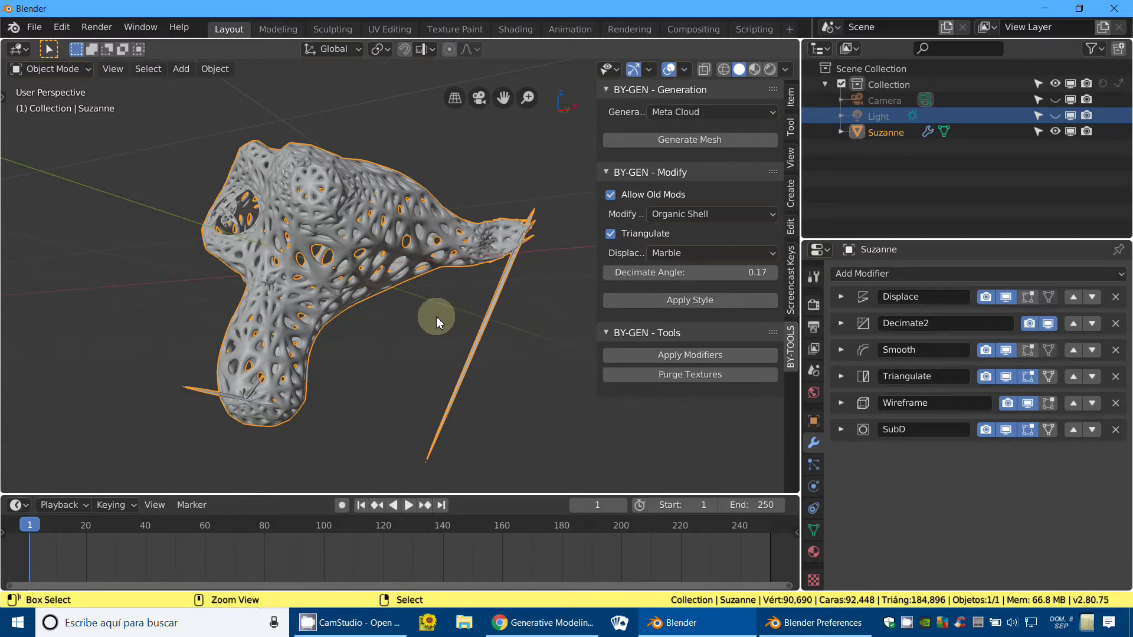
key(ctrl+z)
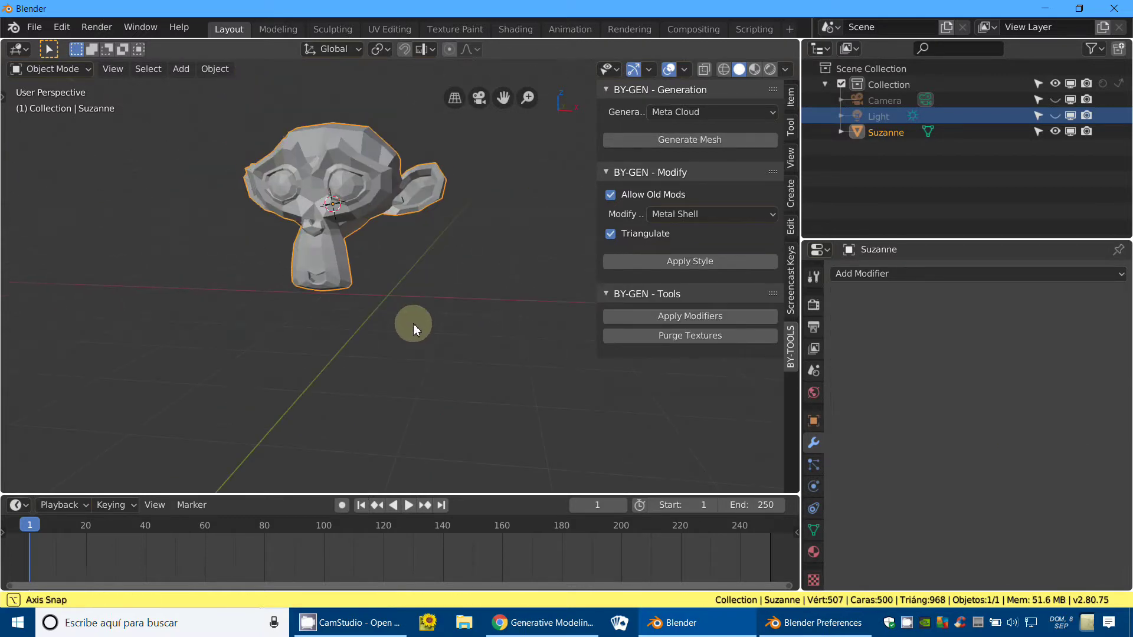
Step: Apply FX - Point Cloud to Suzanne, orbit around the scattered points, then undo it
click(678, 214)
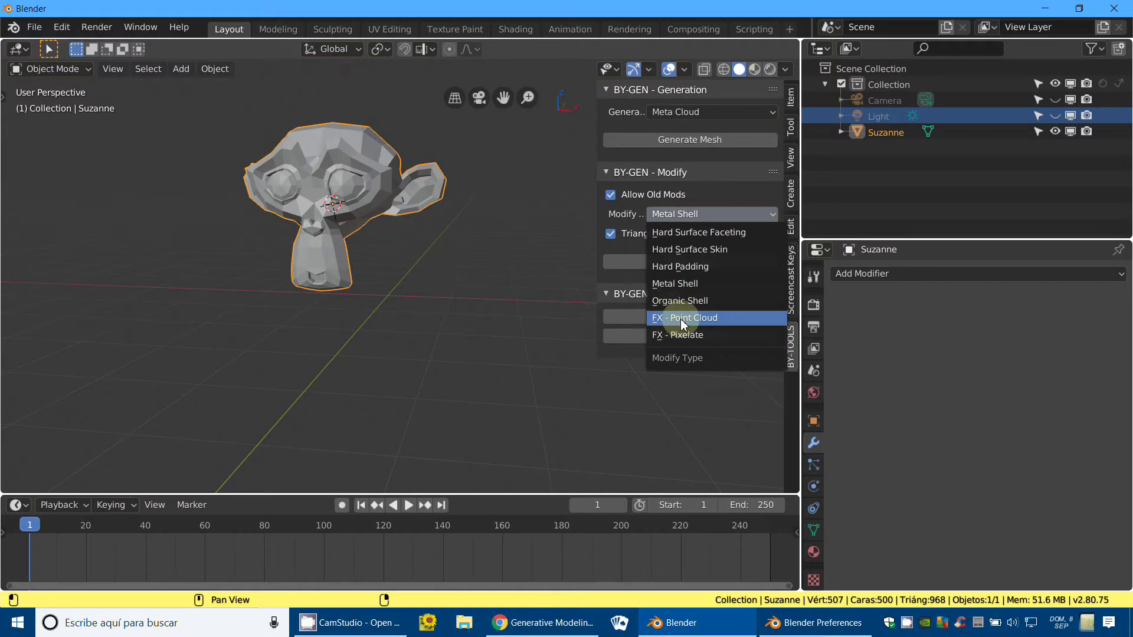
click(701, 320)
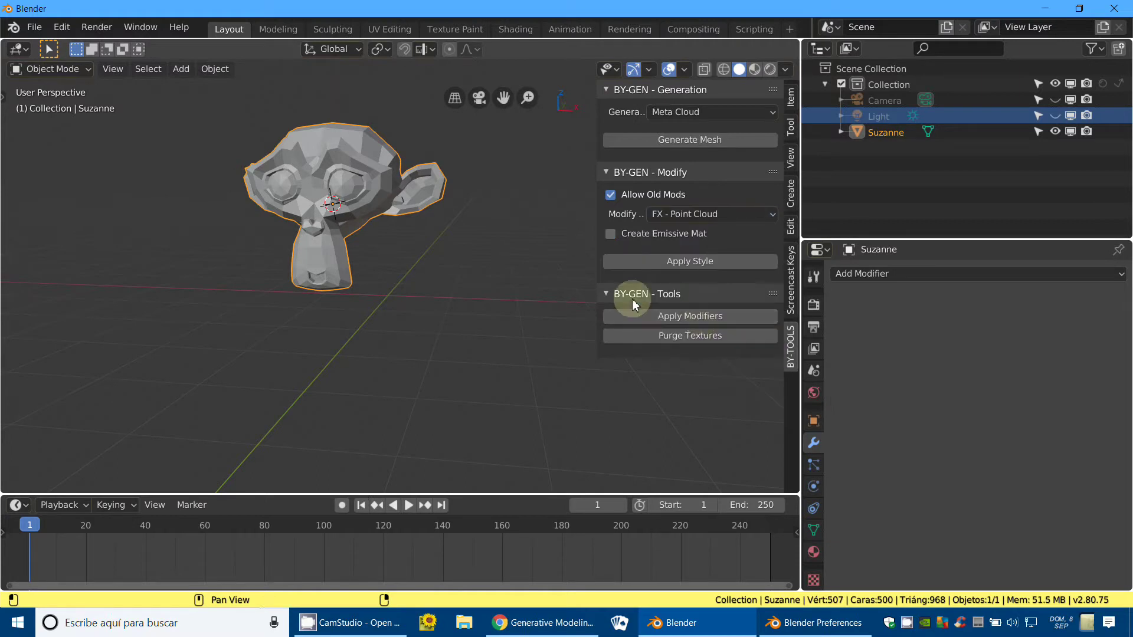
click(686, 268)
scroll(413, 289, up, 5)
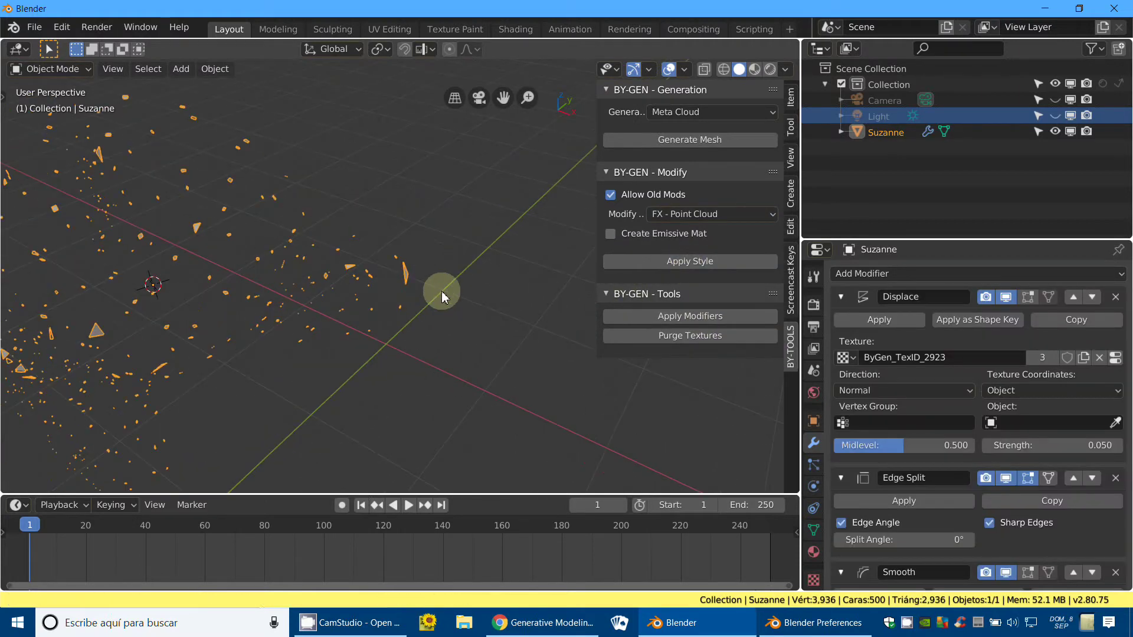
middle_drag(442, 291, 495, 285)
middle_drag(309, 283, 384, 286)
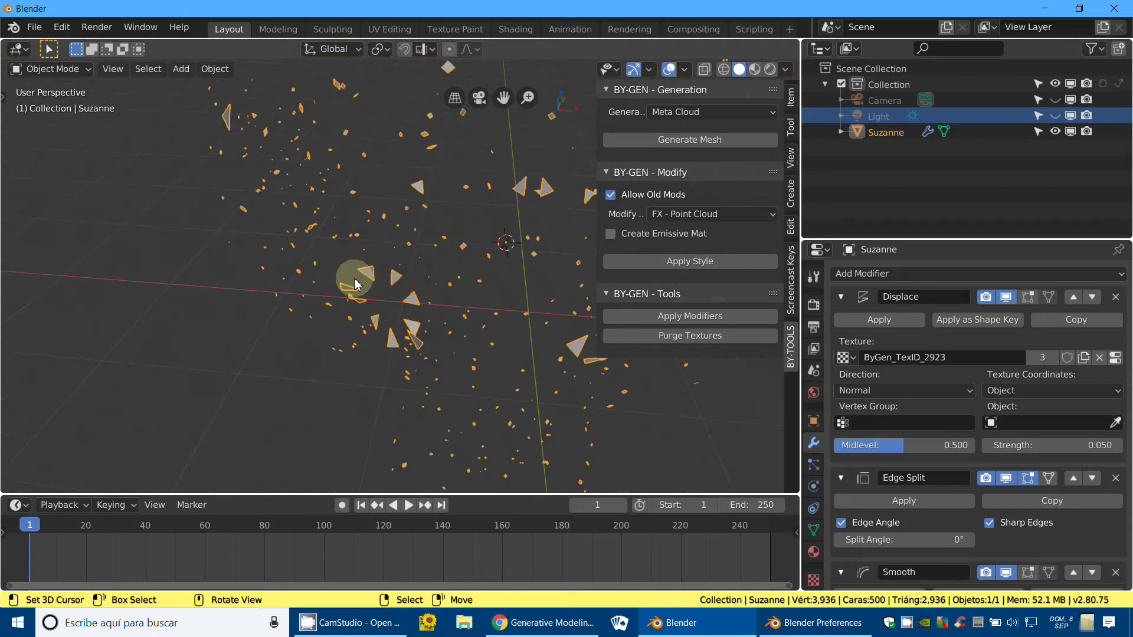
mouse_move(451, 262)
middle_down()
mouse_move(412, 261)
mouse_move(442, 258)
middle_up()
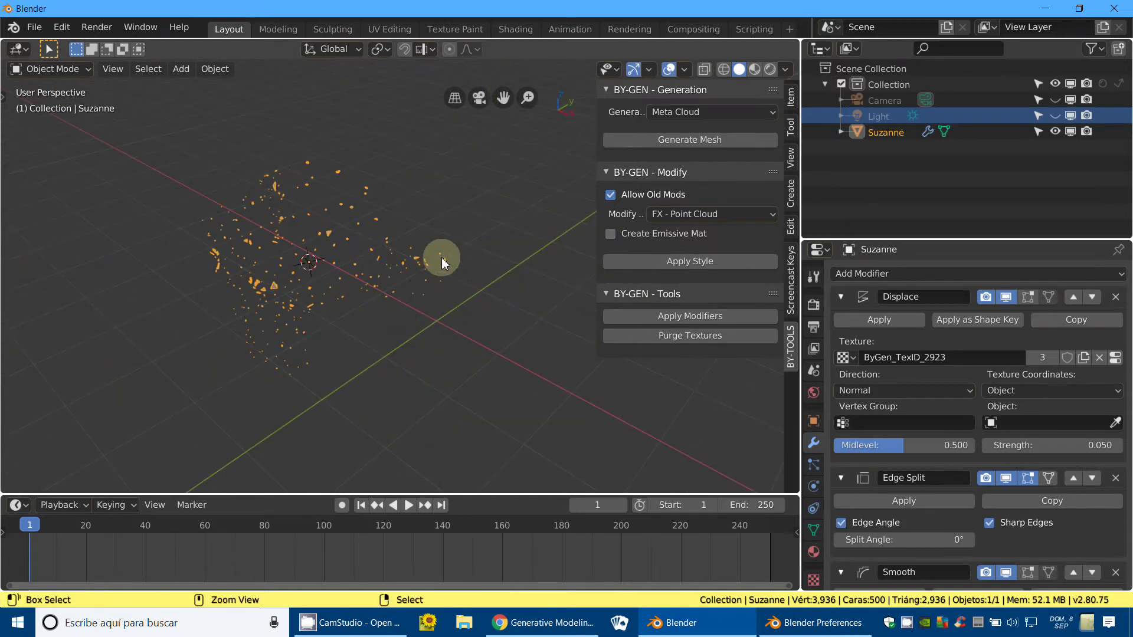
key(ctrl+z)
click(708, 215)
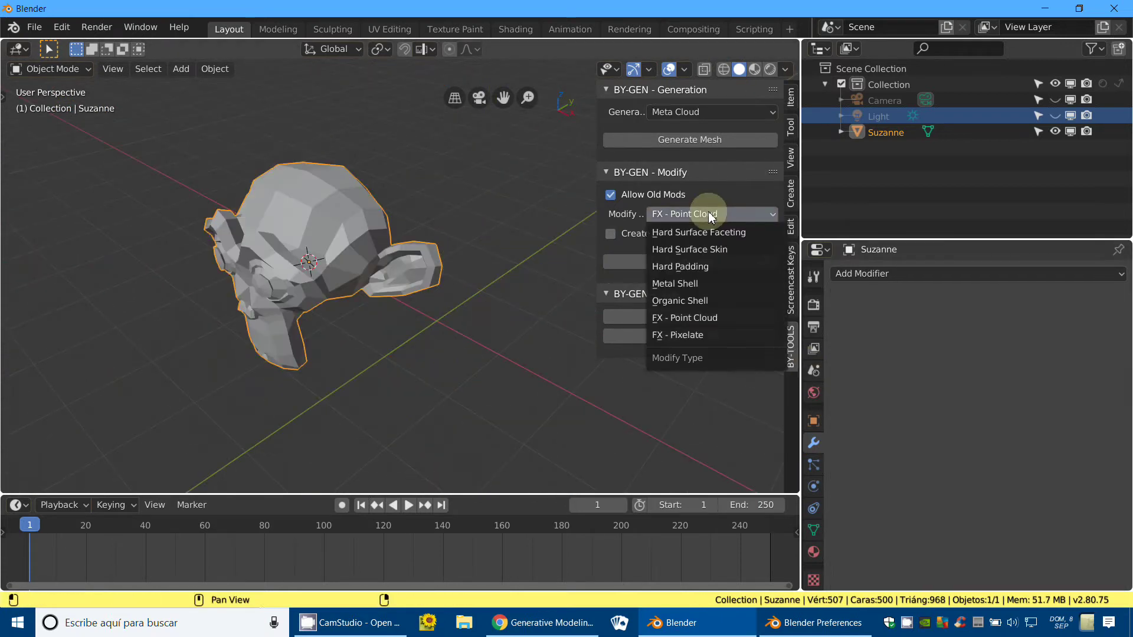
Step: Apply the FX - Pixelate style to Suzanne and start its build-up animation
click(684, 334)
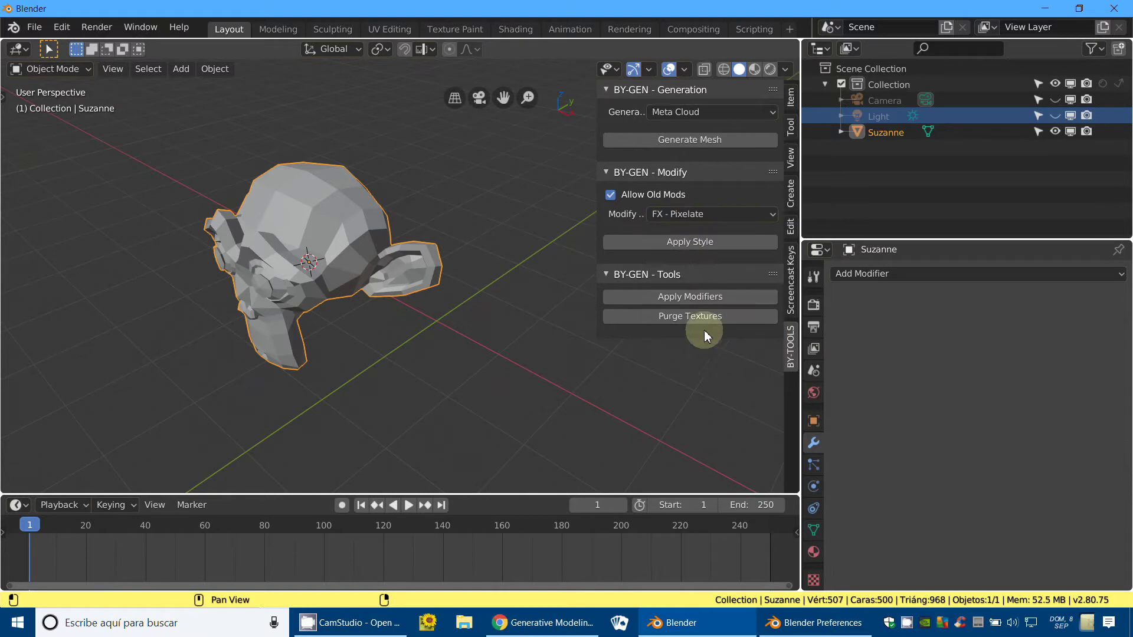
click(688, 242)
middle_drag(419, 285, 419, 288)
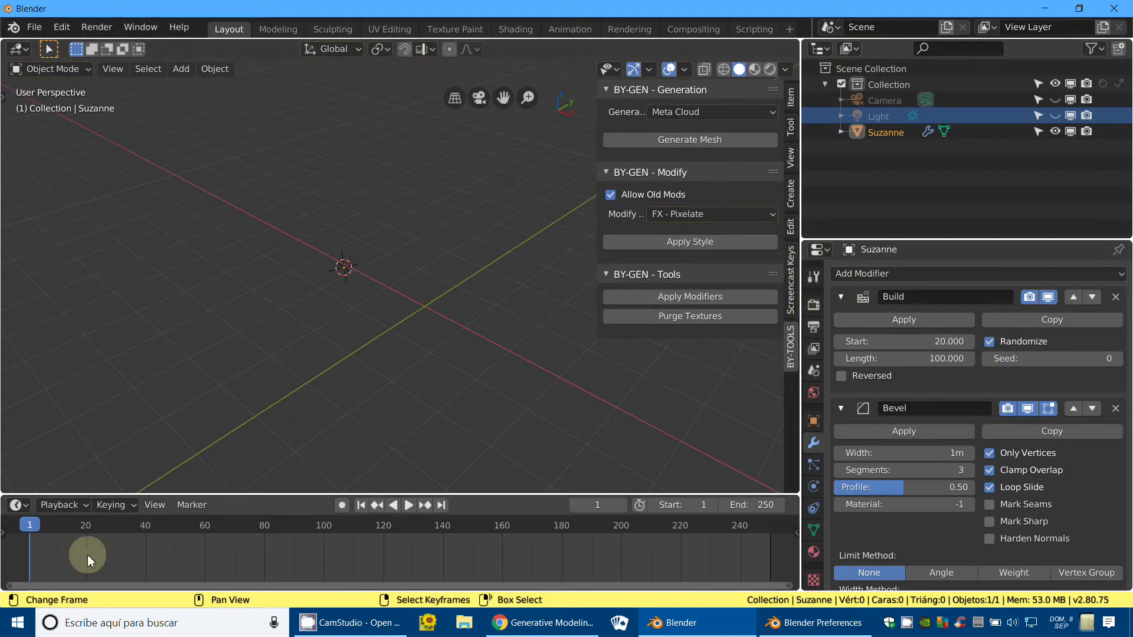
key(space)
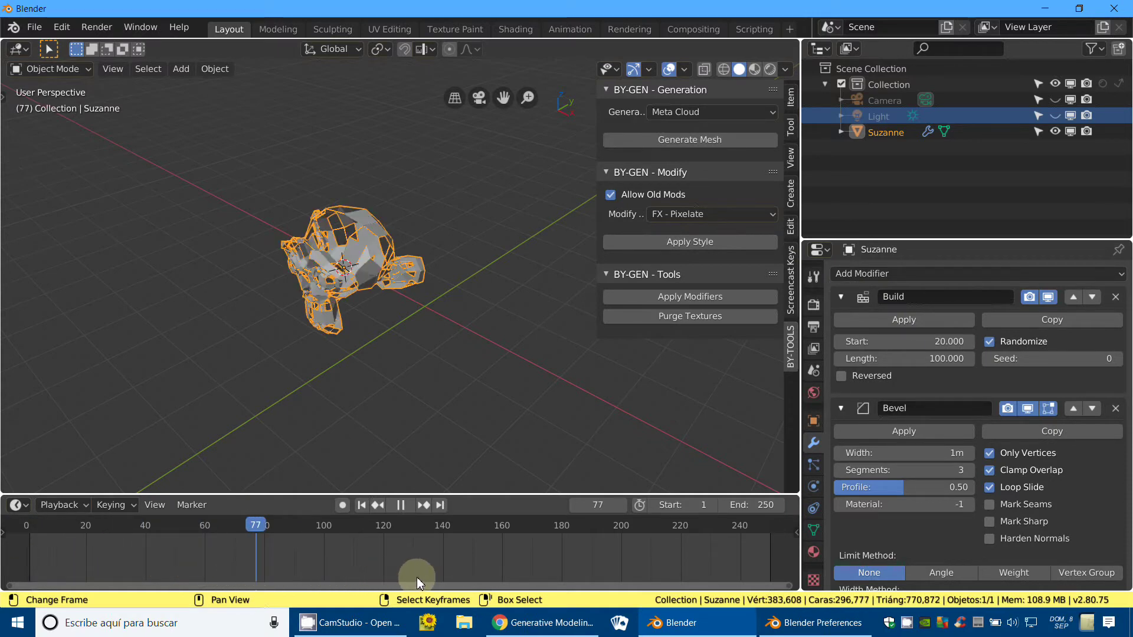
Step: Scrub the build animation through frames 48 and 82, stopping playback at frame 96
click(386, 575)
scroll(378, 332, up, 10)
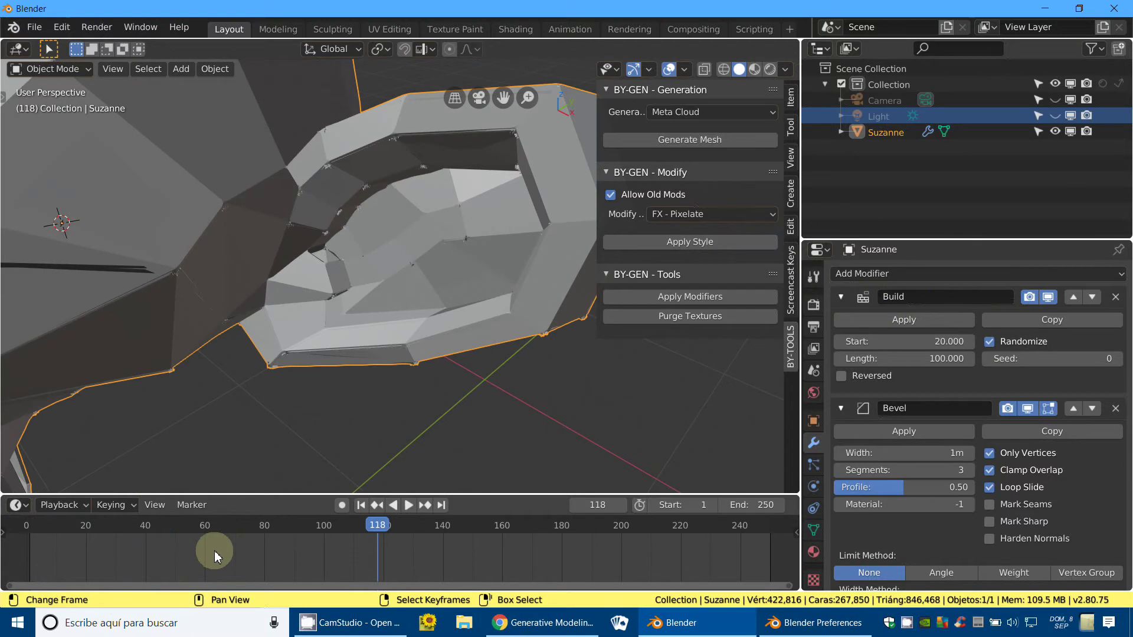
click(212, 550)
scroll(294, 421, down, 5)
mouse_move(297, 405)
middle_down()
mouse_move(385, 380)
mouse_move(264, 389)
mouse_move(313, 360)
middle_up()
key(space)
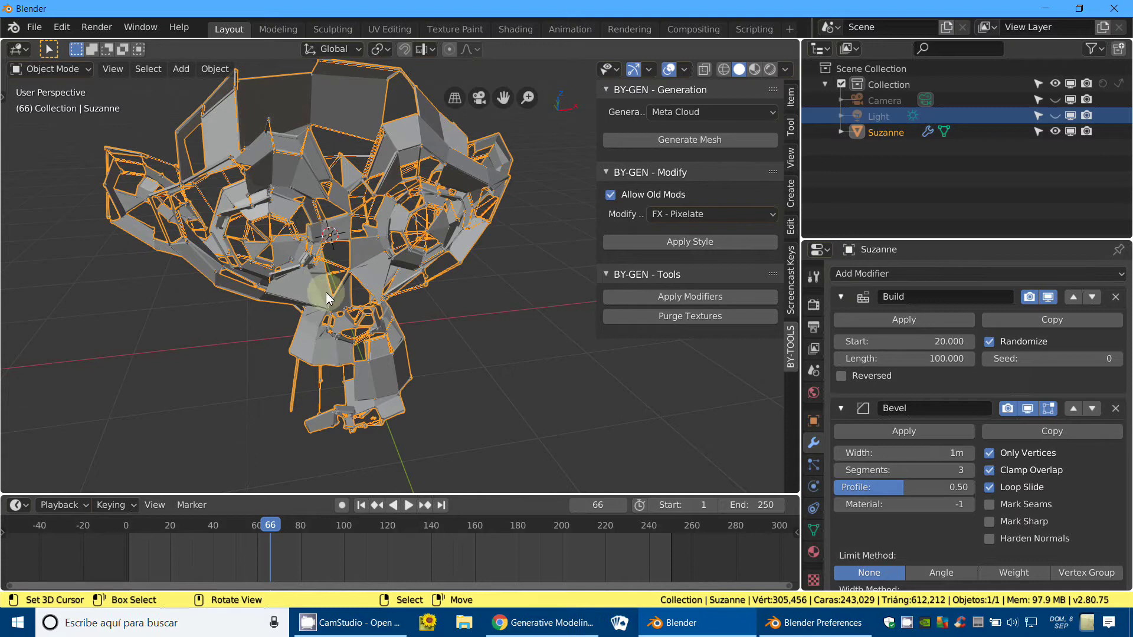
mouse_move(328, 298)
middle_down()
mouse_move(372, 285)
mouse_move(285, 345)
middle_up()
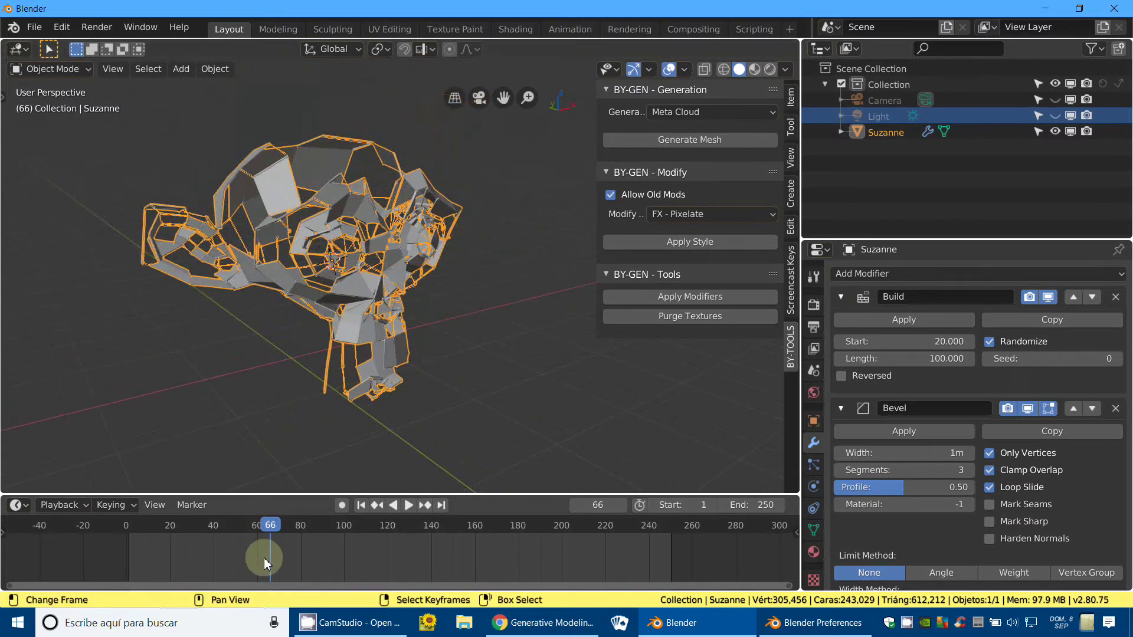
click(231, 558)
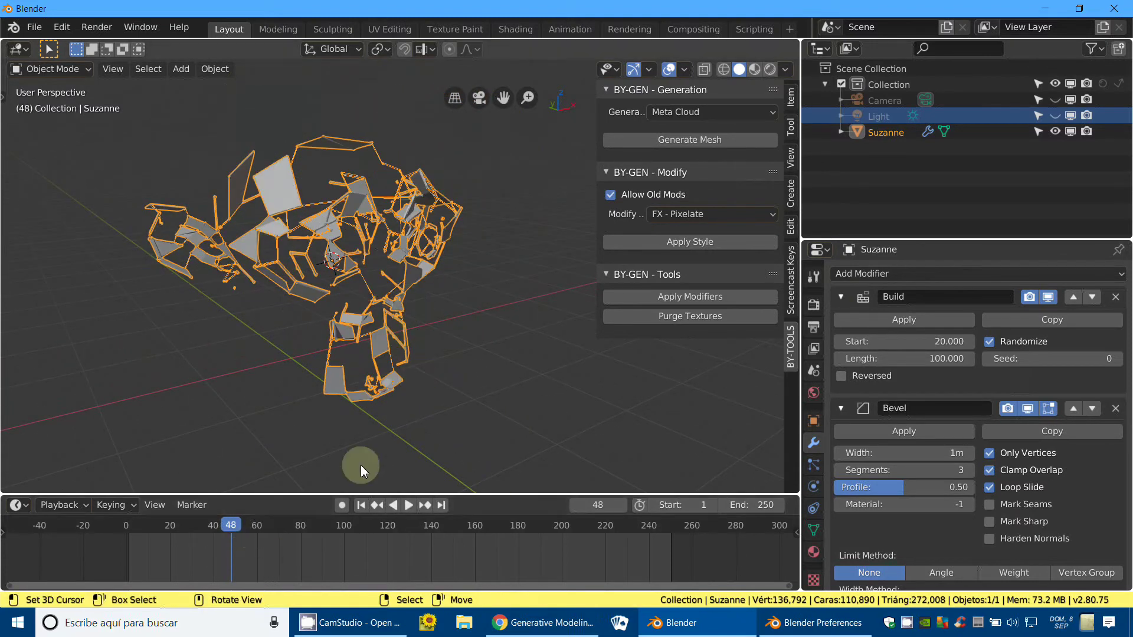
click(304, 554)
key(space)
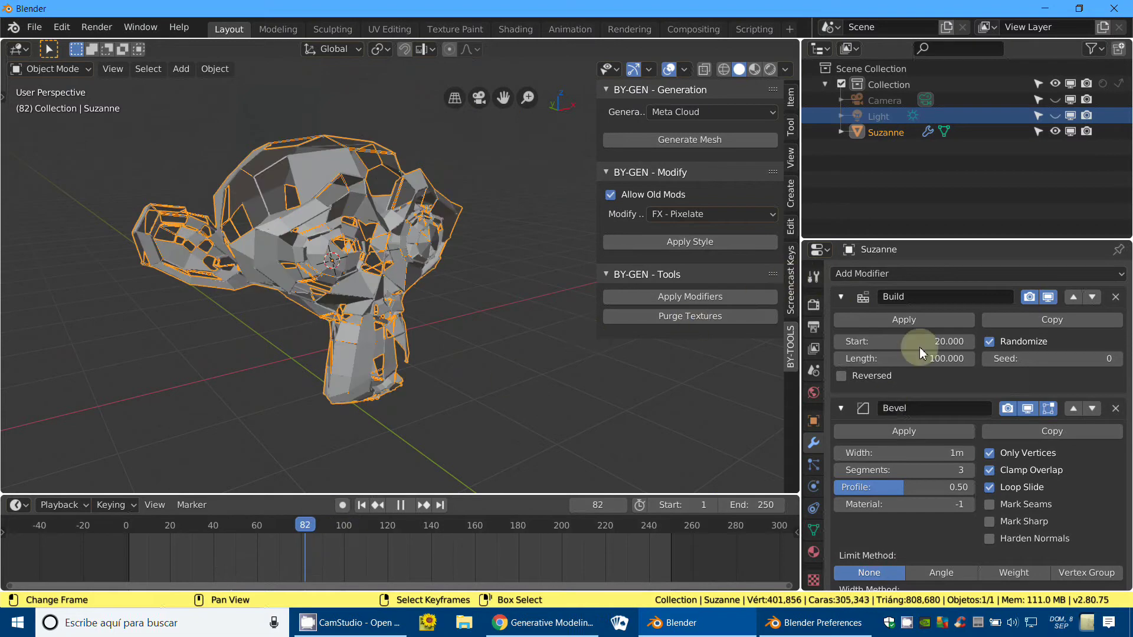
key(space)
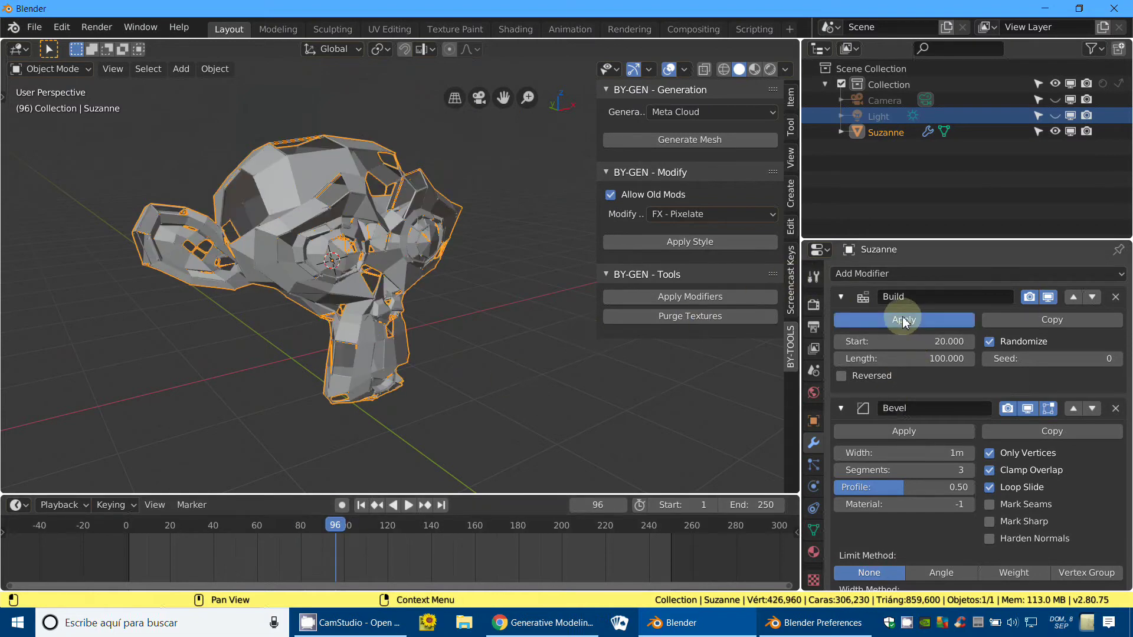
Step: Apply the Build modifier permanently, leaving only Bevel, then switch to the browser course page
click(903, 321)
mouse_move(613, 366)
middle_down()
mouse_move(533, 381)
mouse_move(362, 327)
mouse_move(383, 351)
mouse_move(358, 359)
mouse_move(379, 374)
mouse_move(385, 341)
middle_up()
scroll(383, 338, up, 3)
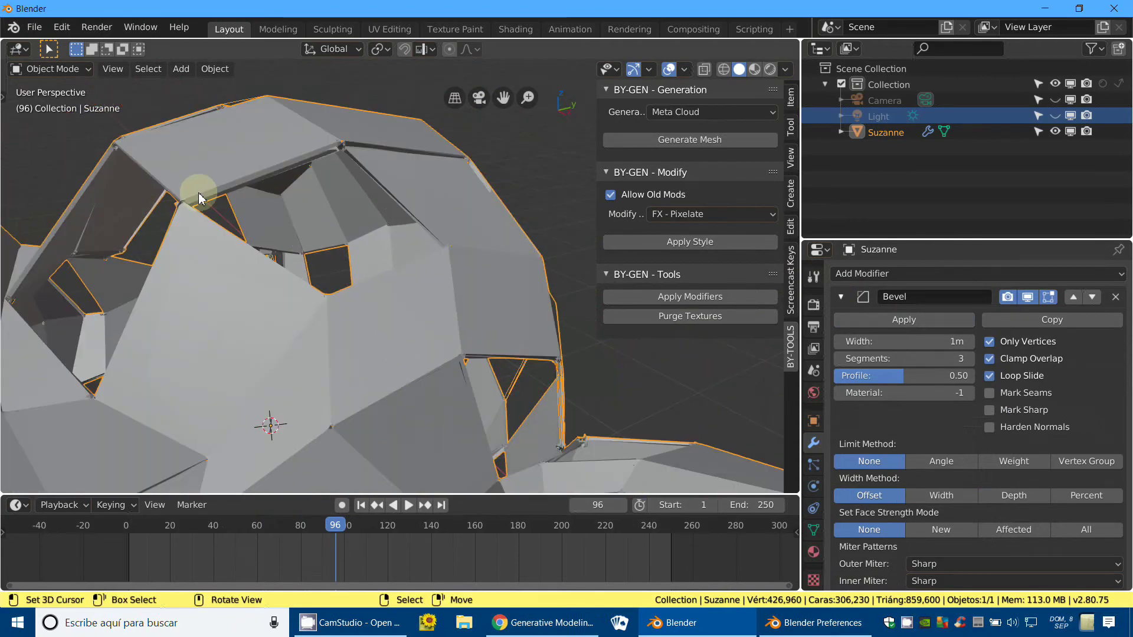
scroll(324, 201, down, 5)
scroll(336, 246, down, 3)
mouse_move(383, 354)
middle_down()
mouse_move(448, 472)
mouse_move(482, 579)
middle_up()
click(531, 622)
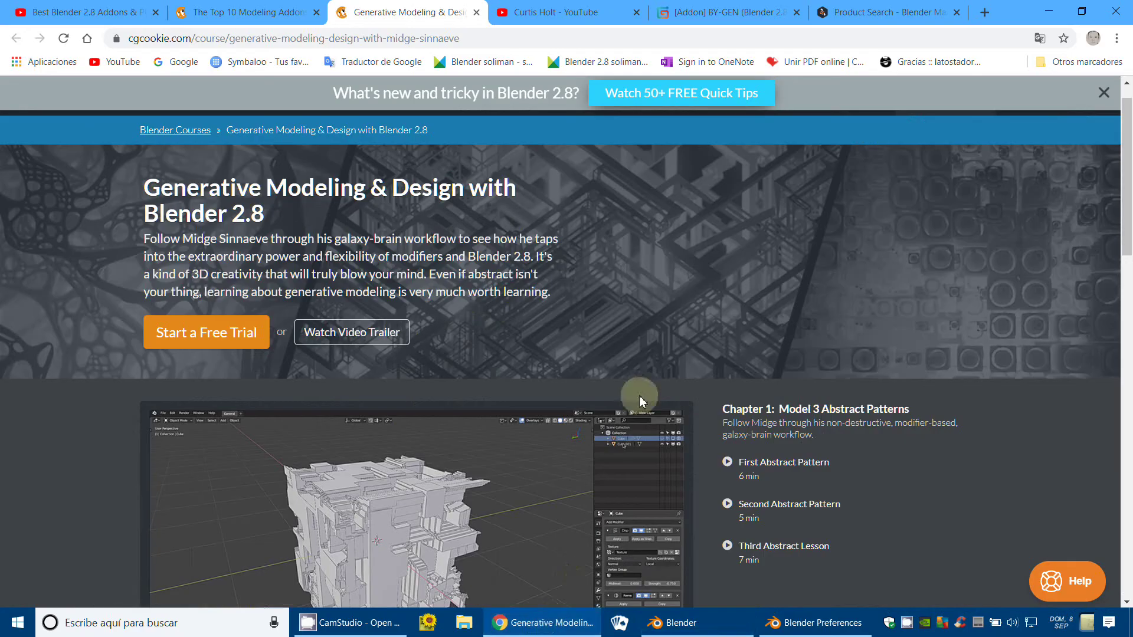
Step: Browse the Gumroad, Blender Market and course page tabs, ending on the author's YouTube channel
click(691, 10)
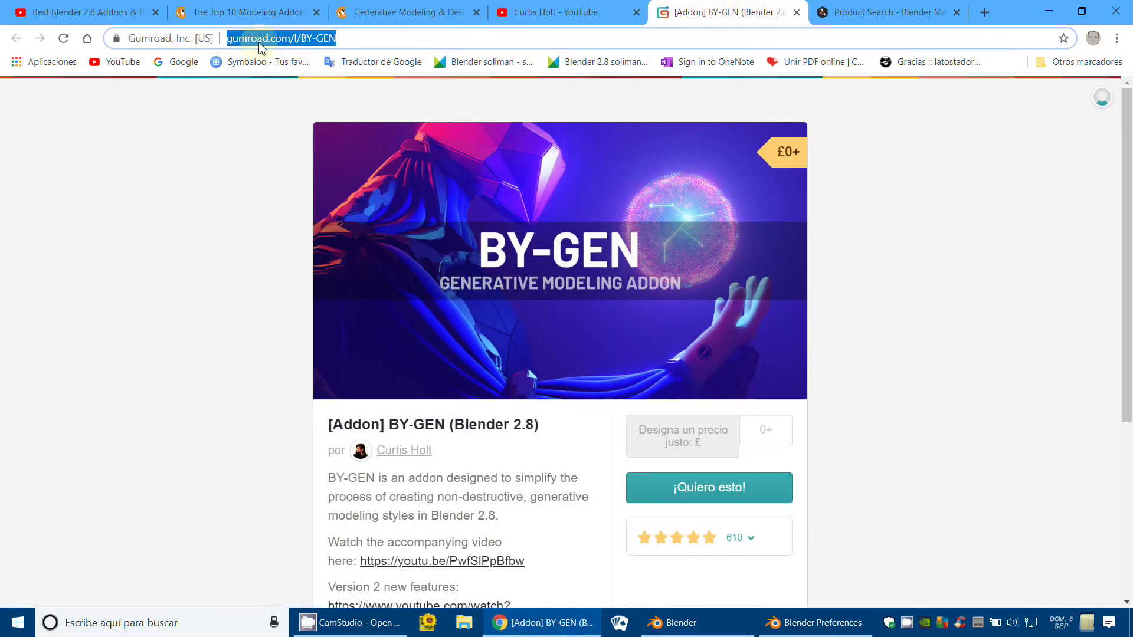
click(879, 18)
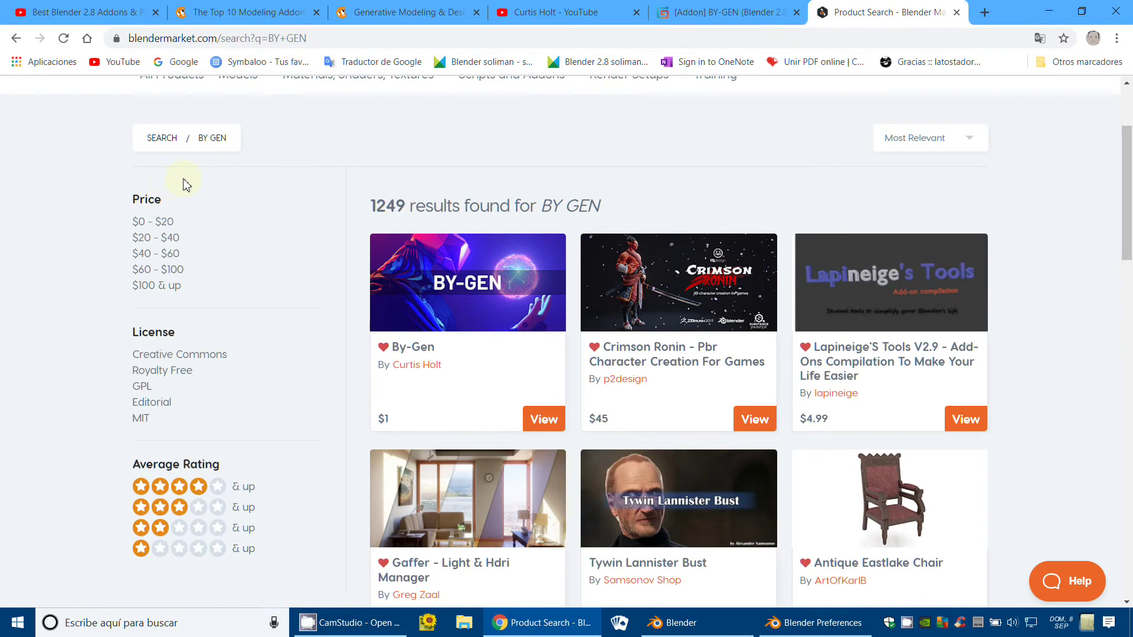
scroll(186, 185, up, 3)
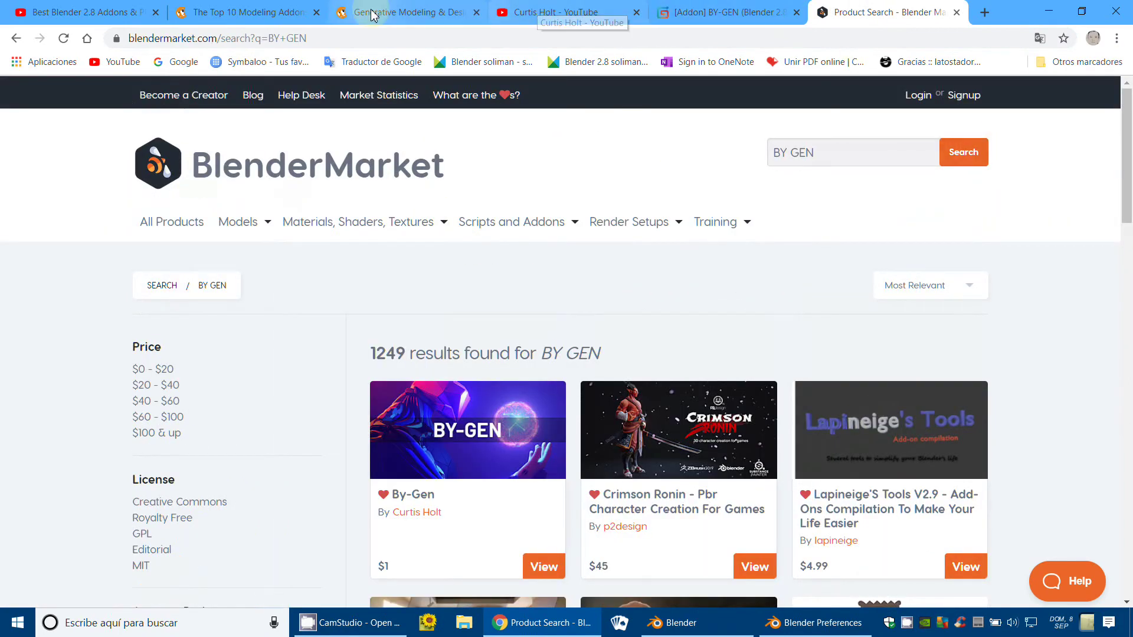
click(443, 14)
scroll(451, 517, down, 1)
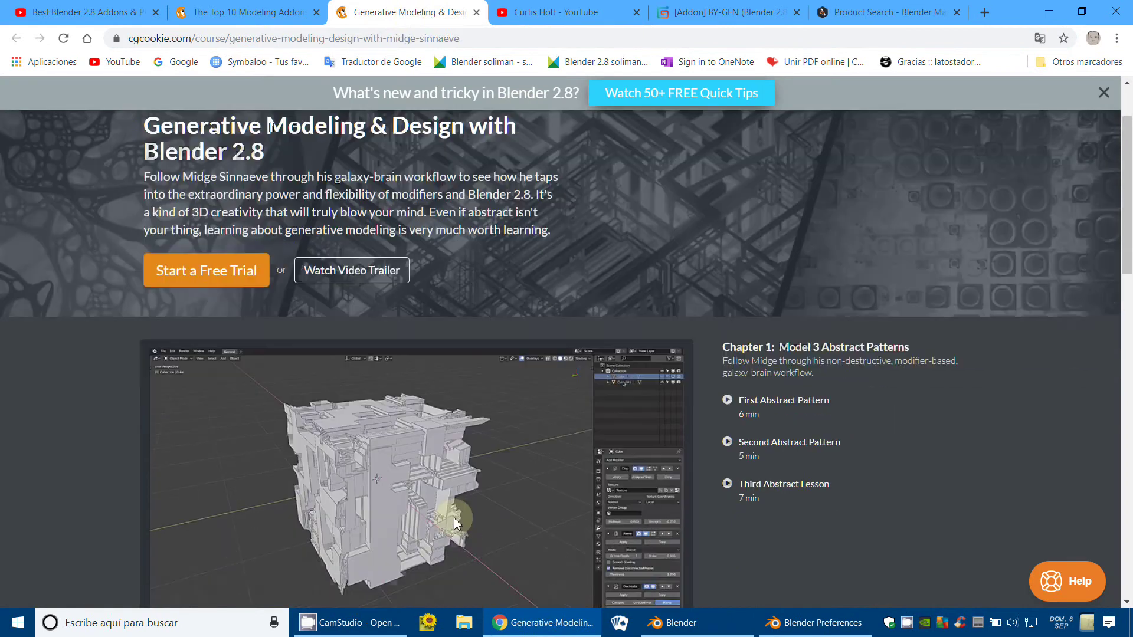
scroll(451, 516, down, 5)
scroll(451, 516, up, 7)
click(558, 13)
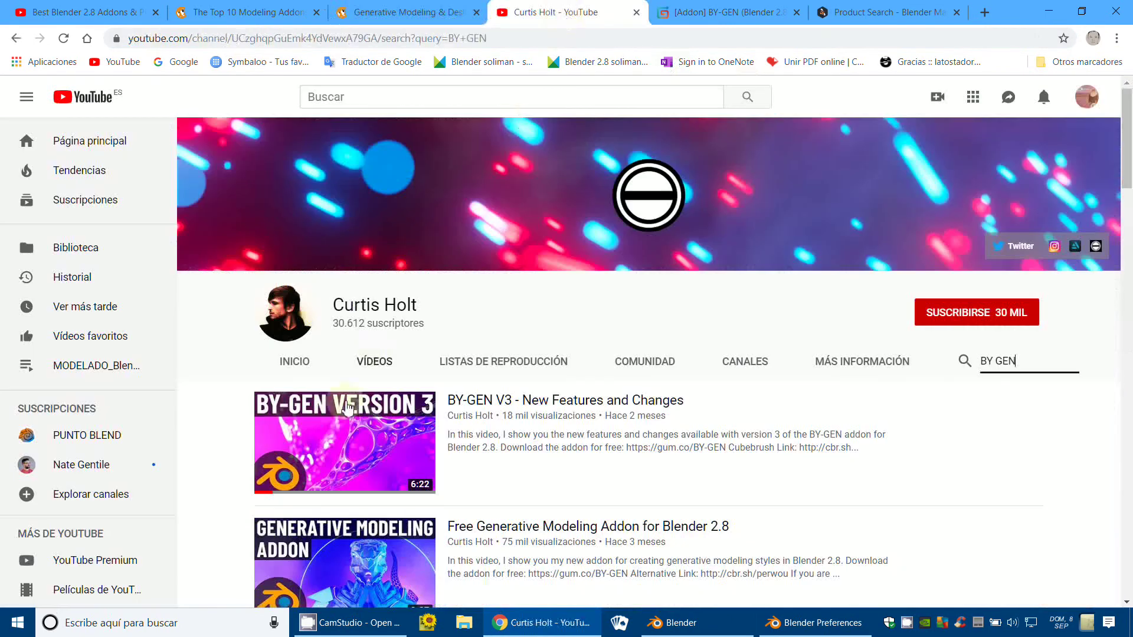
Step: Play 'Free Generative Modeling Addon for Blender 2.8', skipping the ad and jumping to about 4:37
scroll(346, 407, down, 3)
scroll(305, 176, up, 3)
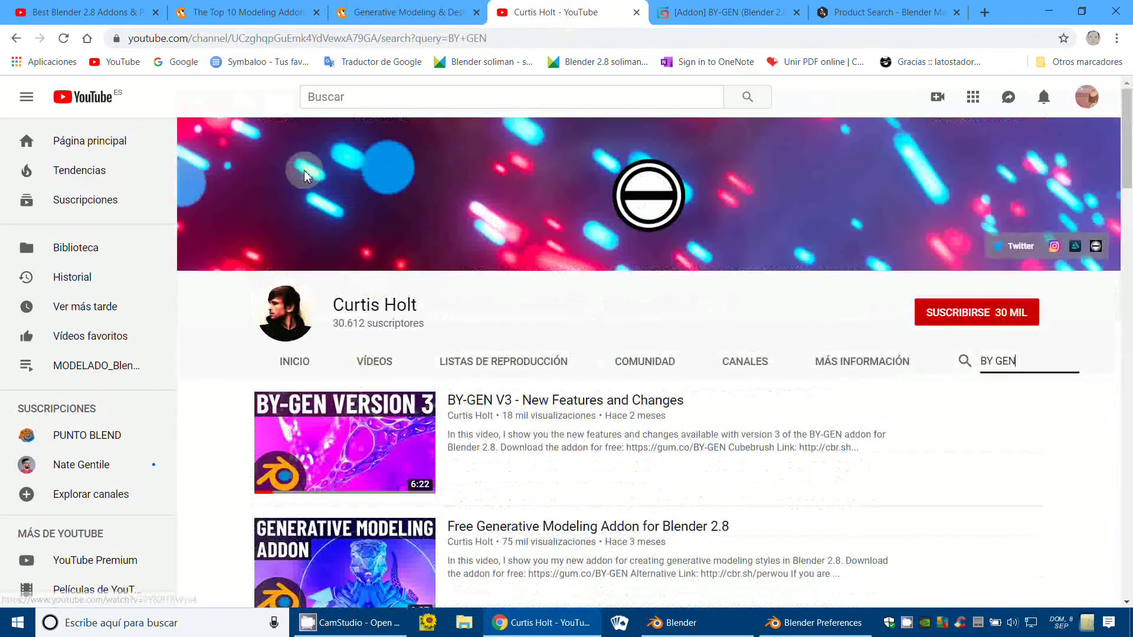
scroll(468, 418, down, 4)
scroll(468, 418, up, 2)
click(472, 416)
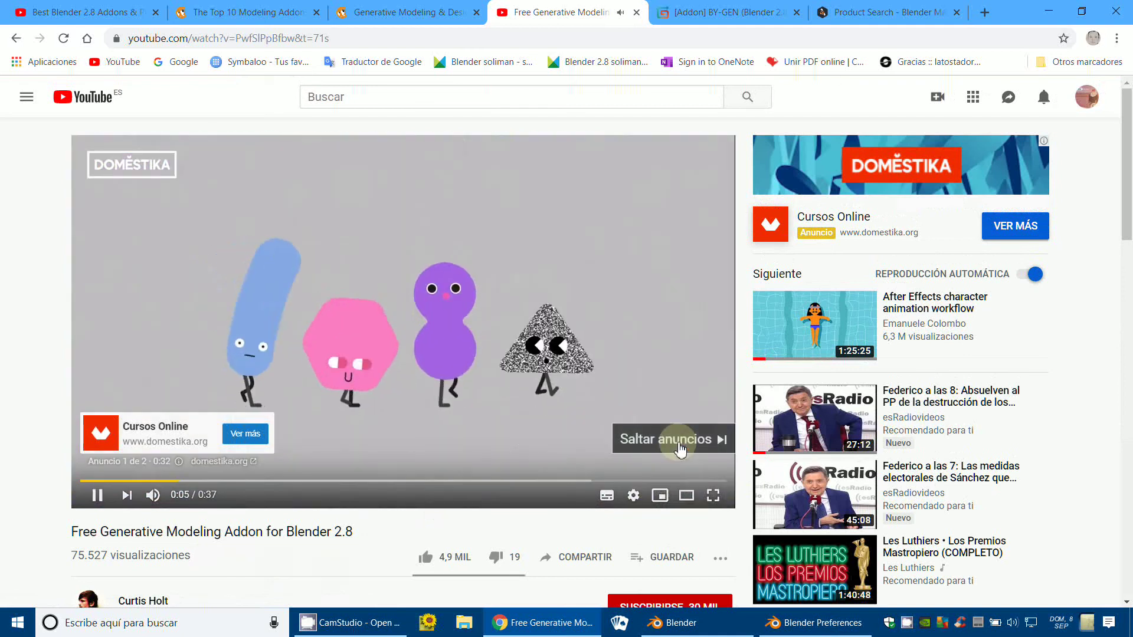
click(680, 449)
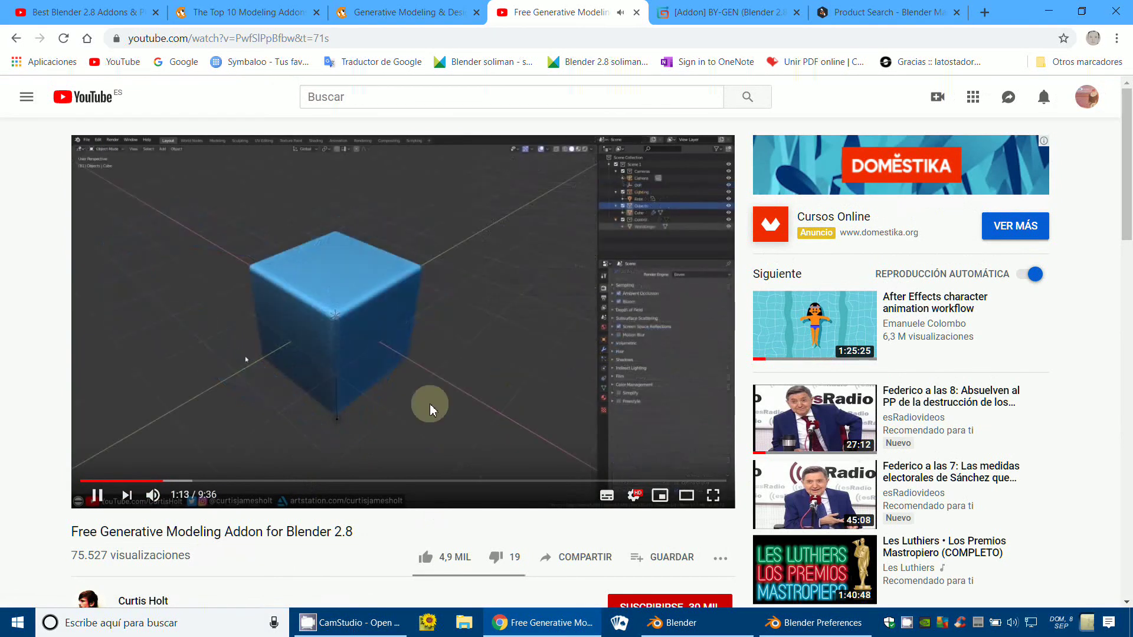
click(391, 481)
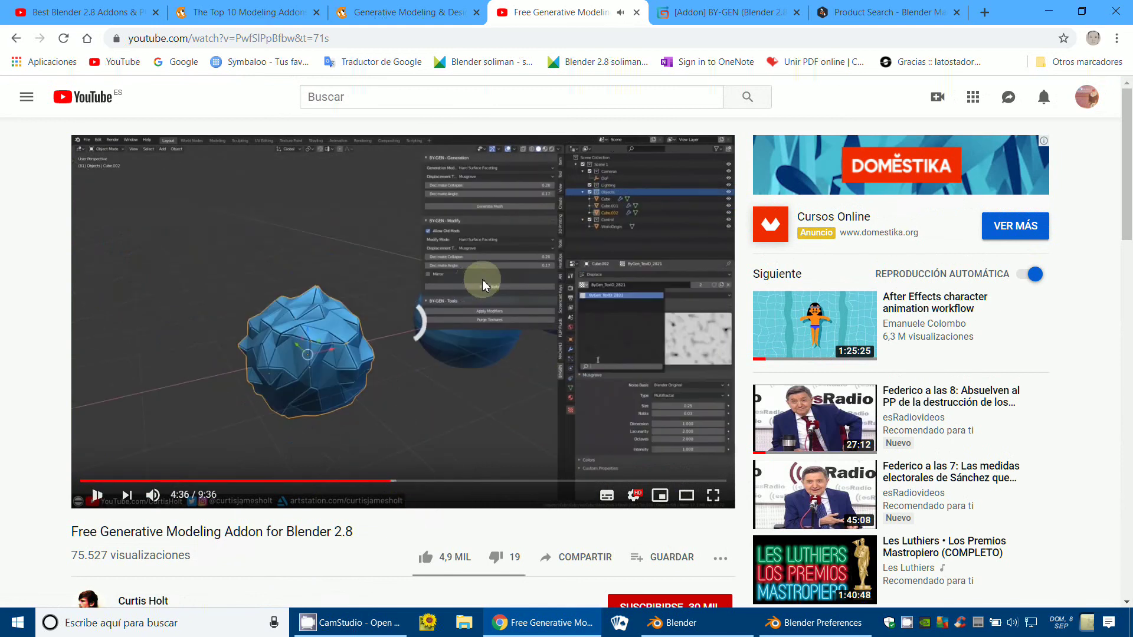